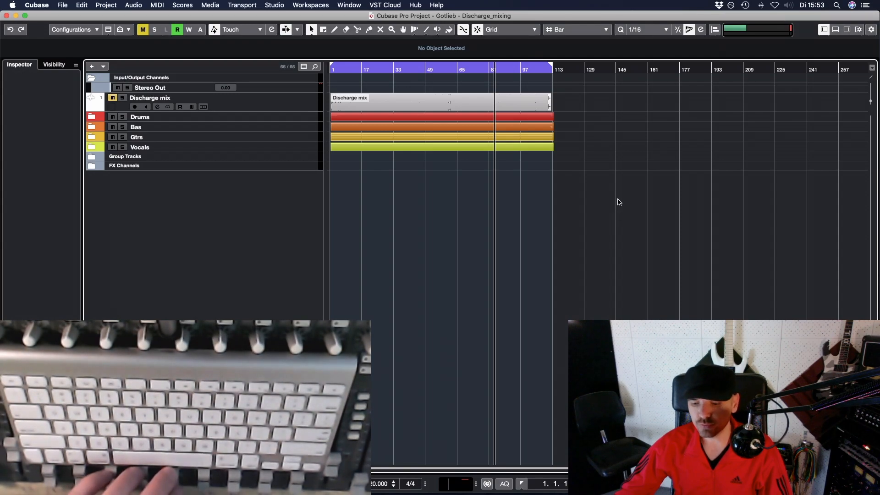
Open the Key Commands window, collapse the Transport category, browse the command categories up to Add Track, and close it
{"action": "left_click", "coordinate": [82, 5]}
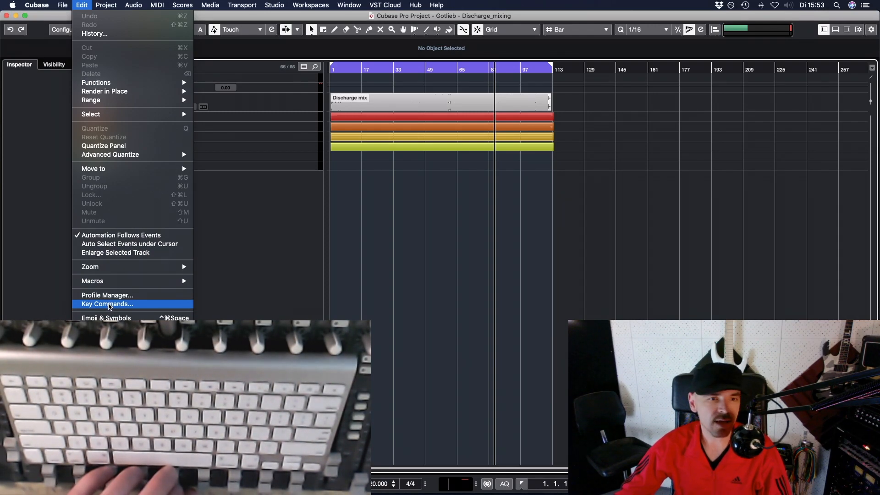
{"action": "left_click", "coordinate": [110, 305]}
{"action": "scroll", "coordinate": [444, 227], "scroll_direction": "up", "scroll_amount": 5}
{"action": "left_click_drag", "start_coordinate": [452, 223], "coordinate": [457, 187]}
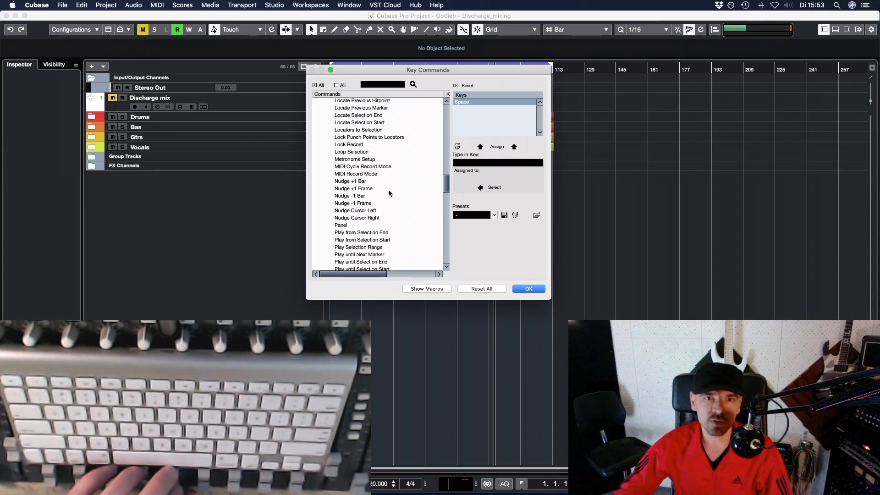
{"action": "left_click_drag", "start_coordinate": [451, 193], "coordinate": [448, 155]}
{"action": "left_click", "coordinate": [319, 177]}
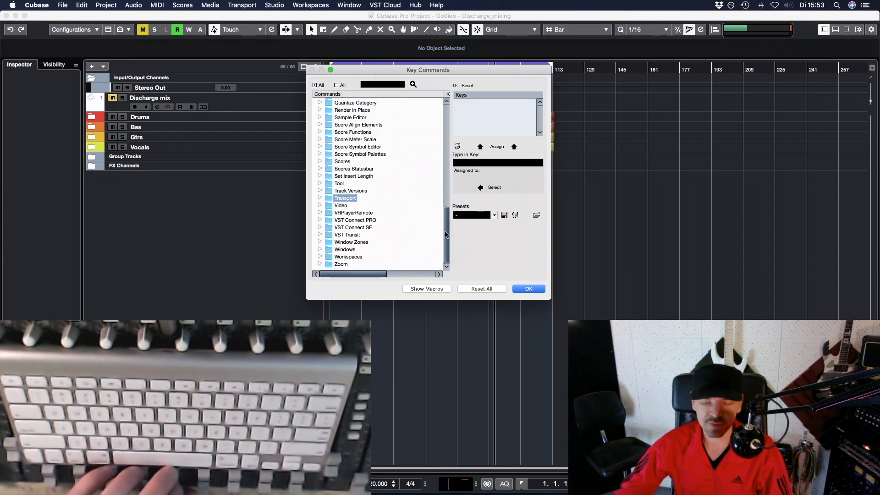
{"action": "left_click_drag", "start_coordinate": [444, 231], "coordinate": [452, 208]}
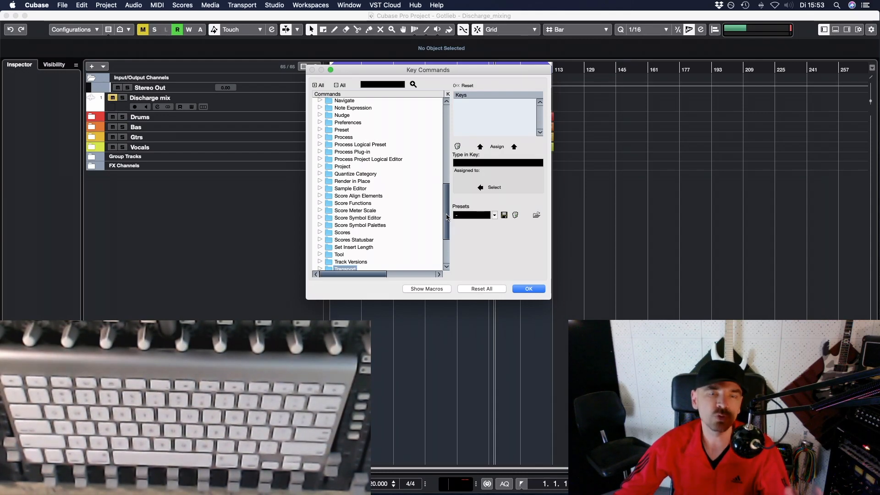
{"action": "left_click_drag", "start_coordinate": [448, 218], "coordinate": [451, 136]}
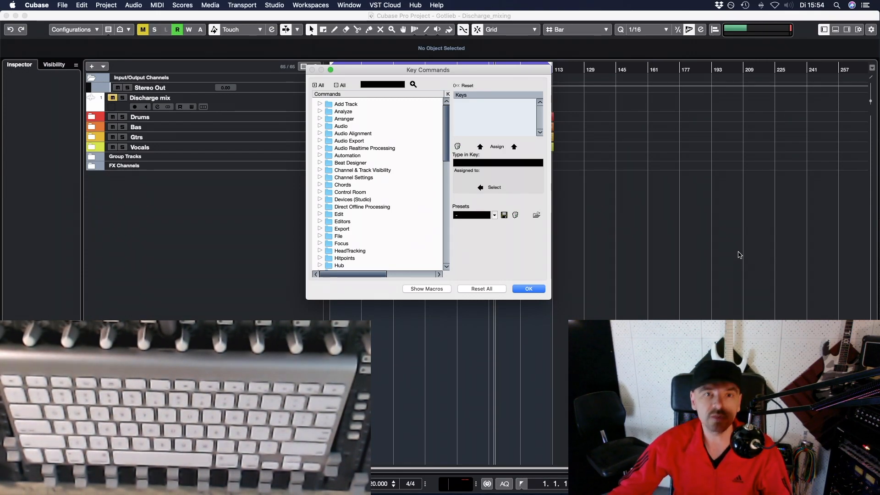
{"action": "left_click_drag", "start_coordinate": [458, 70], "coordinate": [455, 68]}
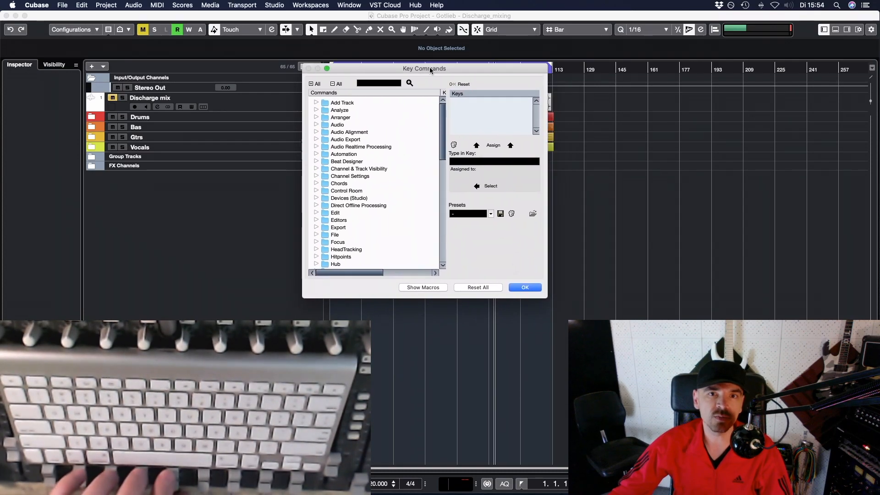
{"action": "left_click", "coordinate": [524, 288]}
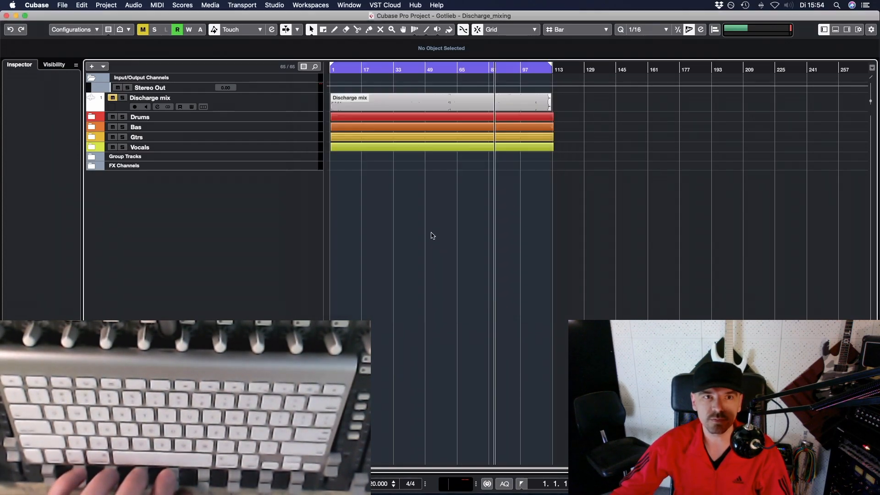
{"action": "left_click", "coordinate": [85, 5]}
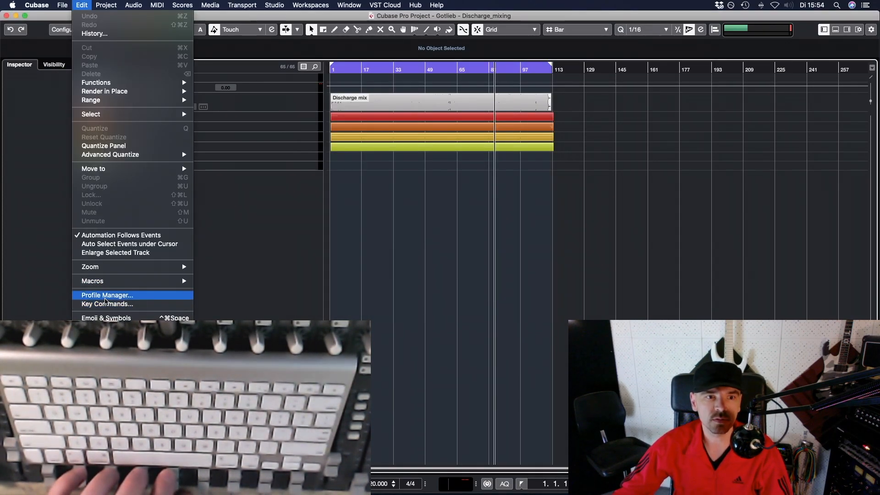
{"action": "left_click", "coordinate": [105, 304]}
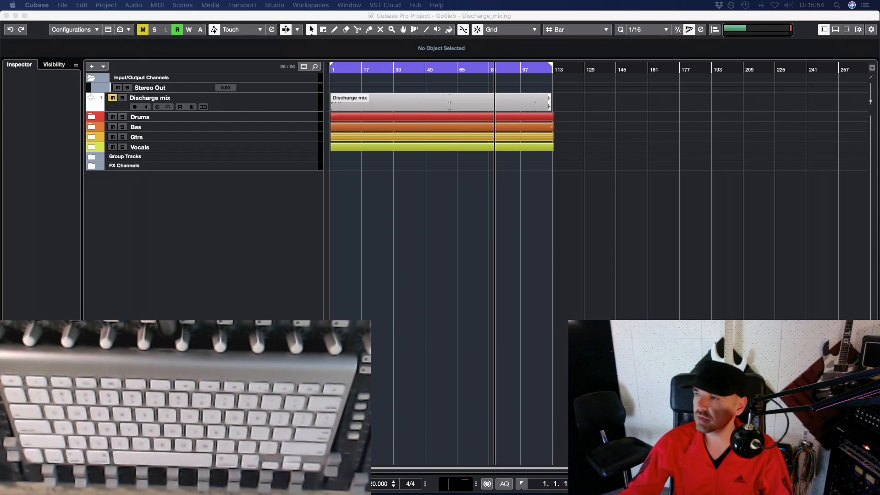
{"action": "left_click", "coordinate": [693, 108]}
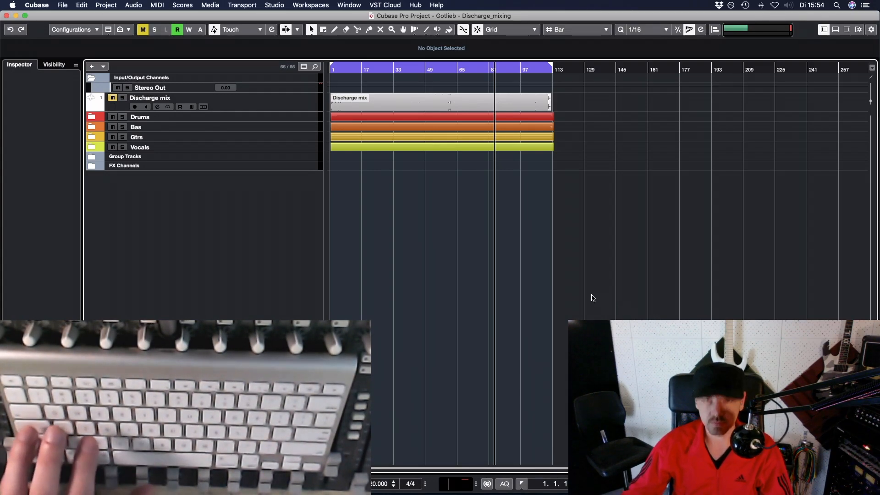
Enlarge the heights of all tracks vertically and shrink them back to the compact size
{"action": "key", "text": "shift+g"}
{"action": "key", "text": "shift+h"}
{"action": "key", "text": "shift+h"}
{"action": "key", "text": "shift+h"}
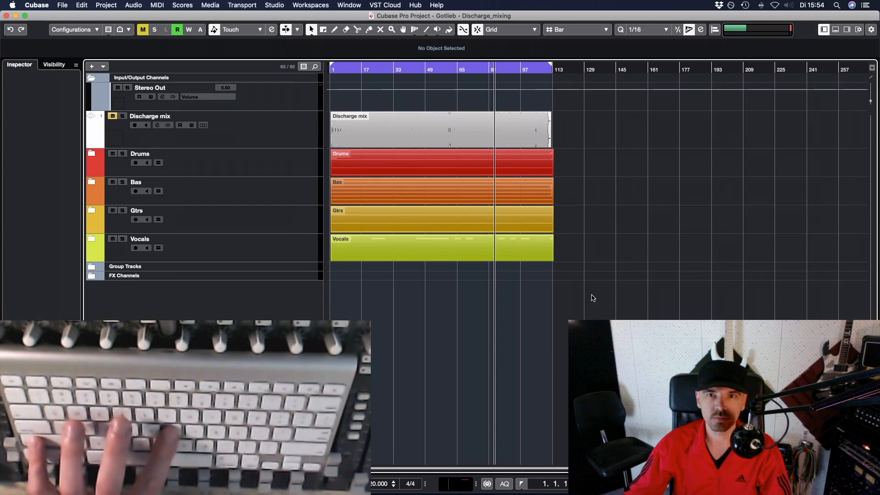
{"action": "key", "text": "shift+g"}
{"action": "key", "text": "shift+g"}
Zoom the timeline in and out horizontally around the project cursor near bar 84
{"action": "key", "text": "h"}
{"action": "key", "text": "h"}
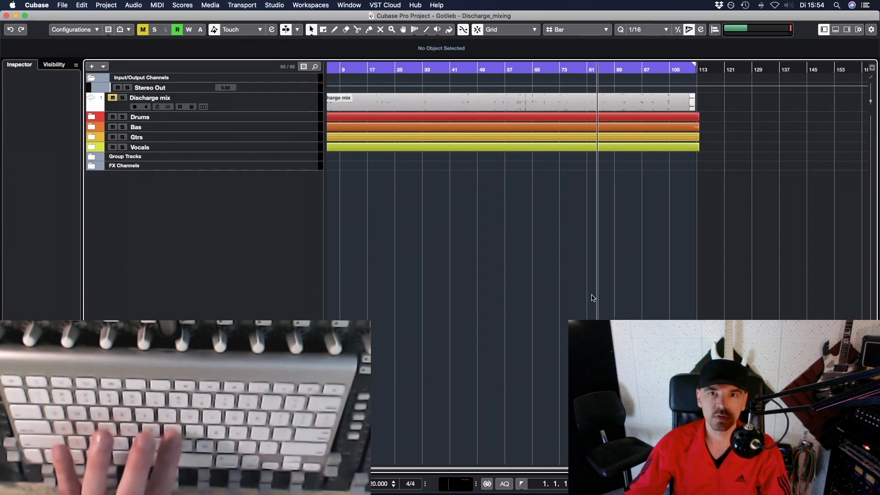
{"action": "key", "text": "g"}
{"action": "key", "text": "h"}
{"action": "key", "text": "h"}
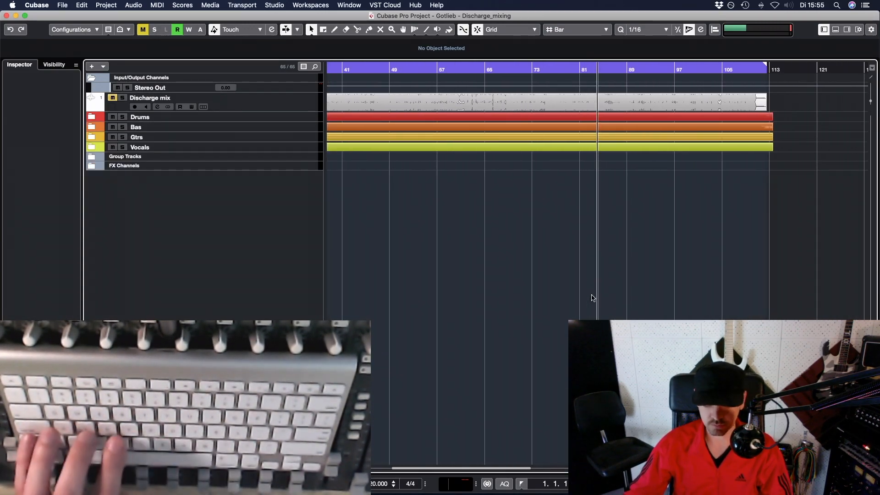
Fit the entire project length in the timeline and enlarge the heights of all tracks
{"action": "key", "text": "shift+f"}
{"action": "key", "text": "shift+h"}
{"action": "key", "text": "shift+h"}
{"action": "key", "text": "shift+h"}
{"action": "key", "text": "shift+h"}
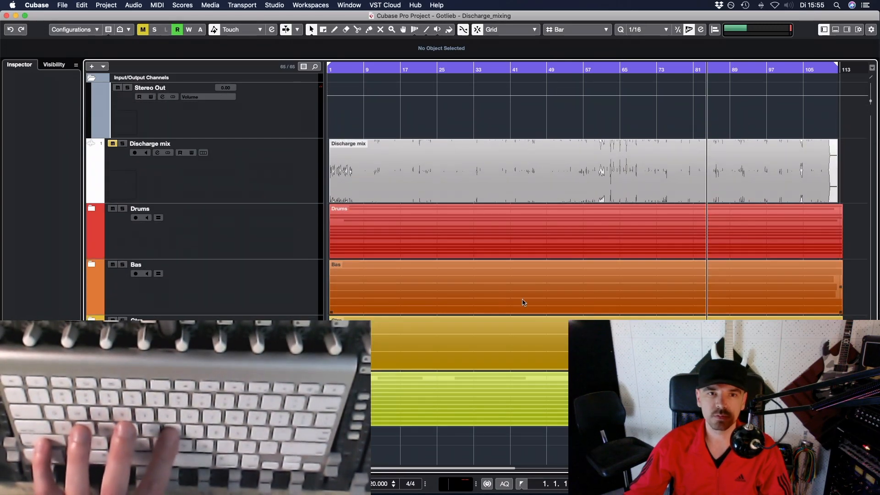
Expand the Drums folder and zoom the timeline in to individual beats around bar 84
{"action": "left_click", "coordinate": [94, 209]}
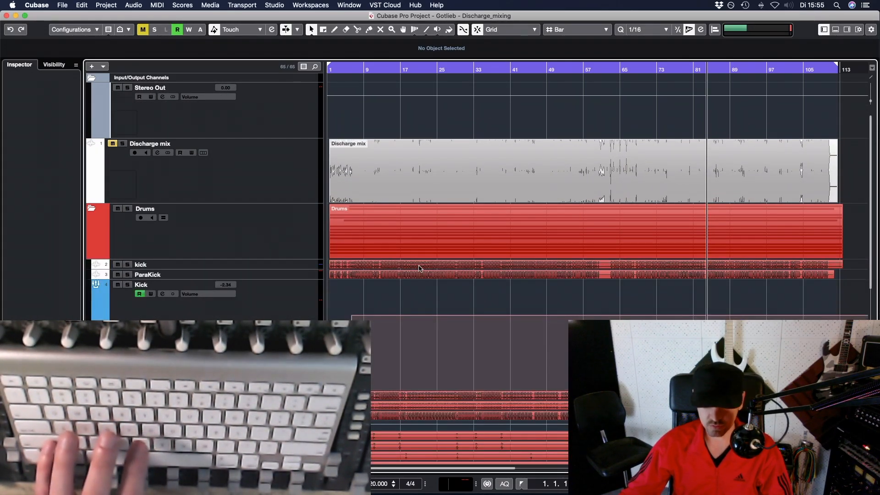
{"action": "key", "text": "h"}
{"action": "key", "text": "h"}
{"action": "key", "text": "h"}
{"action": "key", "text": "h"}
{"action": "key", "text": "h"}
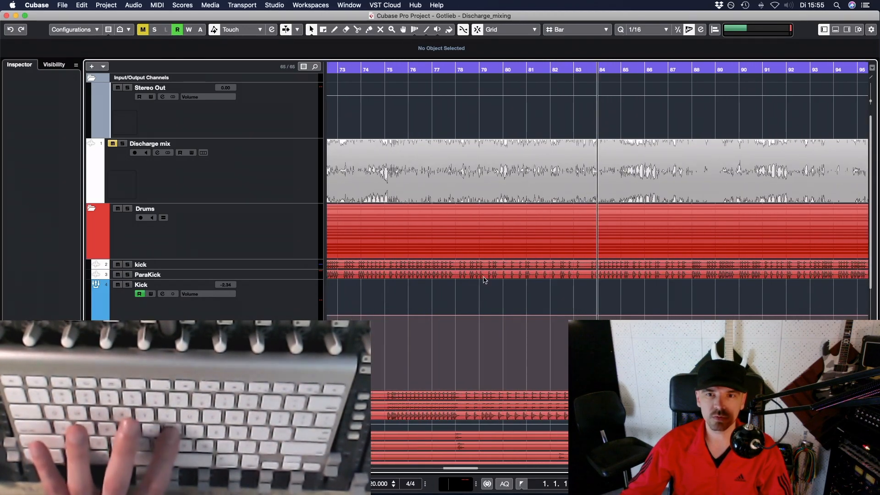
{"action": "key", "text": "h"}
{"action": "key", "text": "h"}
{"action": "key", "text": "h"}
{"action": "key", "text": "h"}
{"action": "key", "text": "h"}
{"action": "key", "text": "h"}
{"action": "key", "text": "h"}
{"action": "key", "text": "h"}
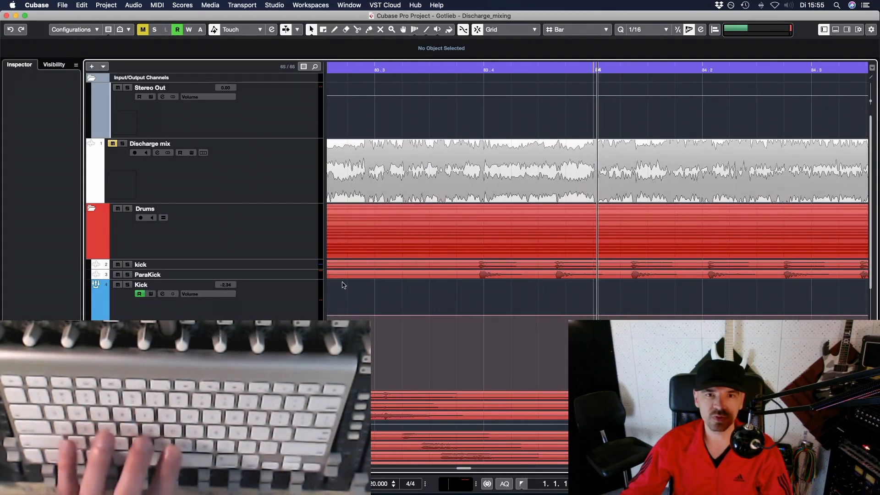
Enlarge only the ParaKick track with all other tracks minimized, and fit the entire project length in the timeline
{"action": "left_click", "coordinate": [278, 275]}
{"action": "key", "text": "super+Down"}
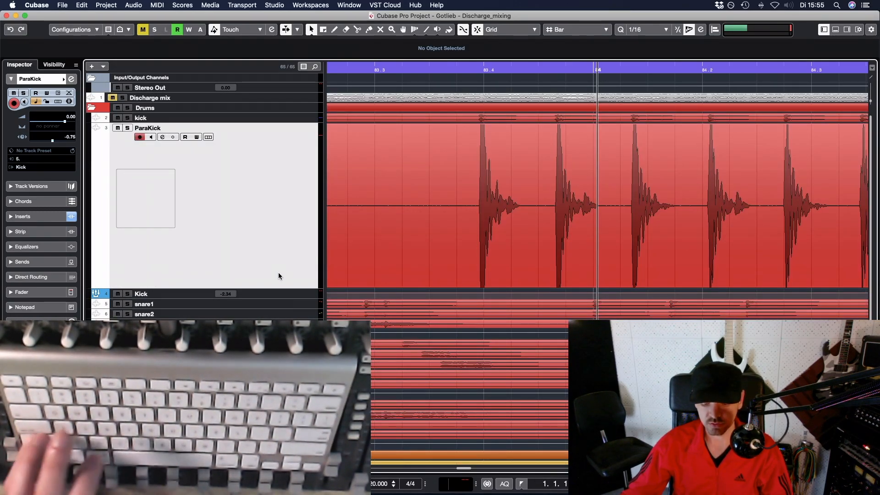
{"action": "key", "text": "shift+f"}
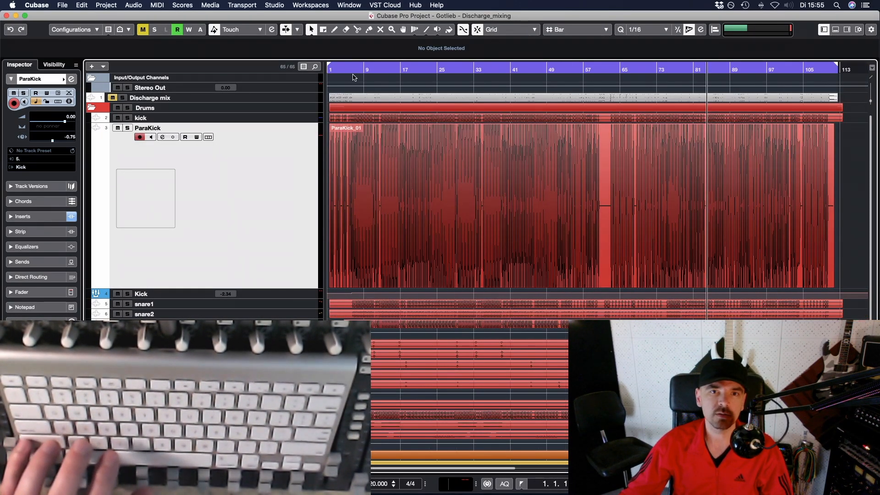
Zoom the timeline in on the ParaKick waveform around bar 84 and back out to an overview
{"action": "key", "text": "h"}
{"action": "key", "text": "h"}
{"action": "key", "text": "h"}
{"action": "key", "text": "h"}
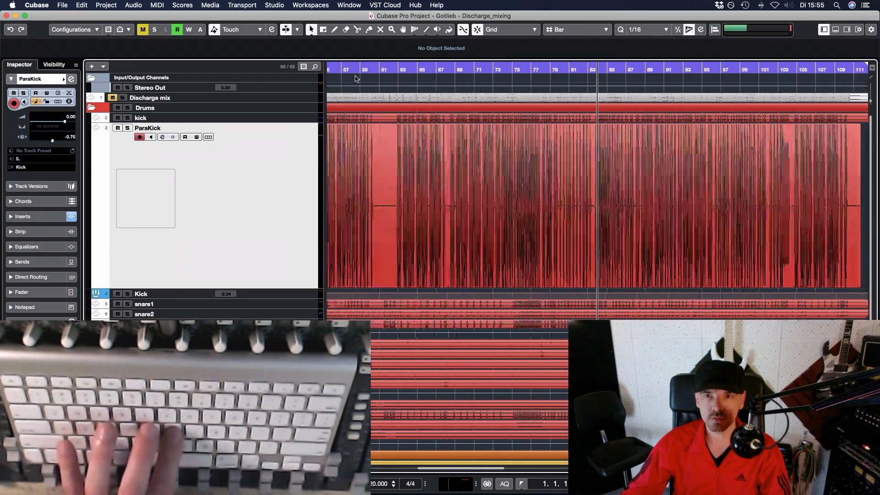
{"action": "key", "text": "h"}
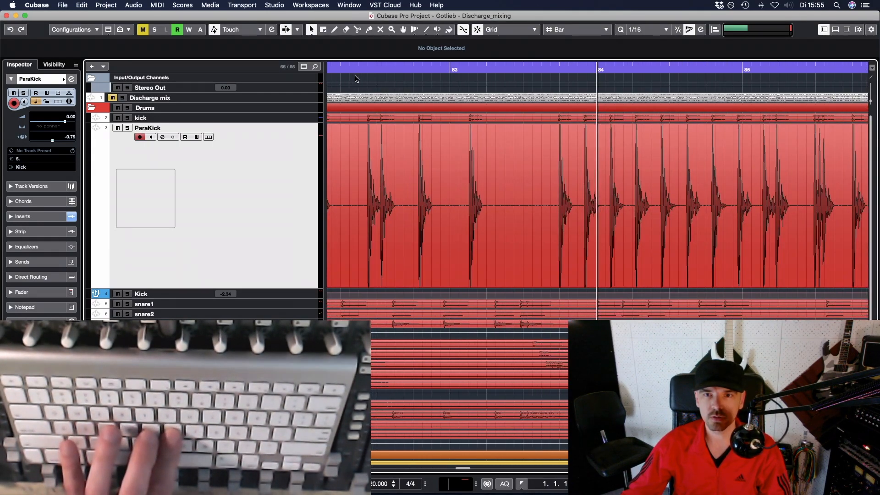
{"action": "key", "text": "g"}
{"action": "key", "text": "g"}
{"action": "key", "text": "g"}
{"action": "key", "text": "g"}
{"action": "key", "text": "g"}
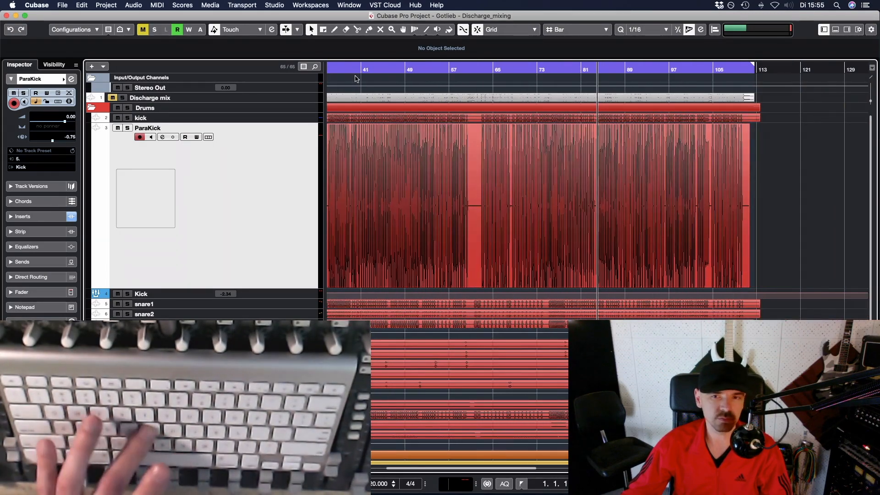
Return the ParaKick track to compact height and fit the entire project length in the timeline
{"action": "key", "text": "alt+super+e"}
{"action": "key", "text": "shift+f"}
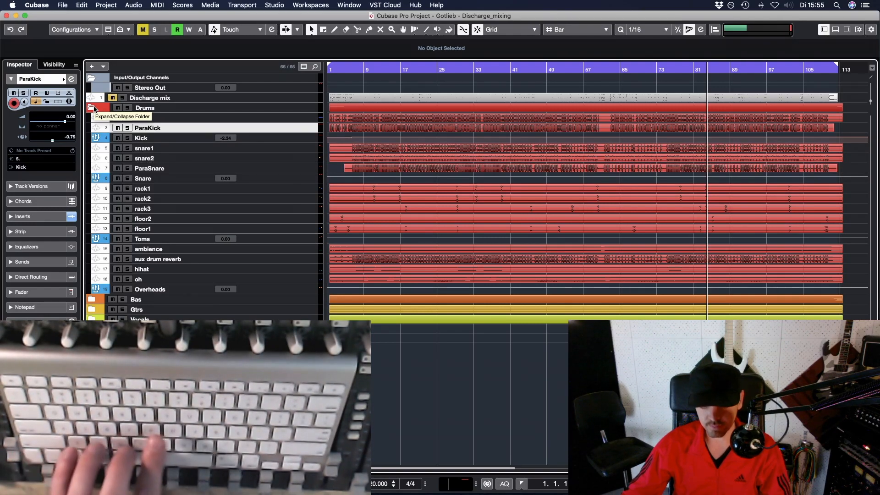
Zoom the timeline in on the drum tracks around bars 82 to 86 and back out to show all events
{"action": "key", "text": "h"}
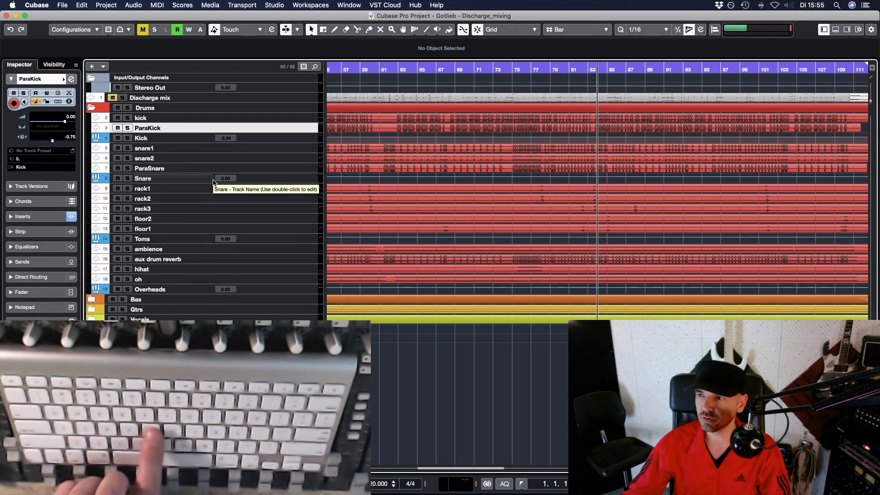
{"action": "key", "text": "h"}
{"action": "key", "text": "h"}
{"action": "key", "text": "h"}
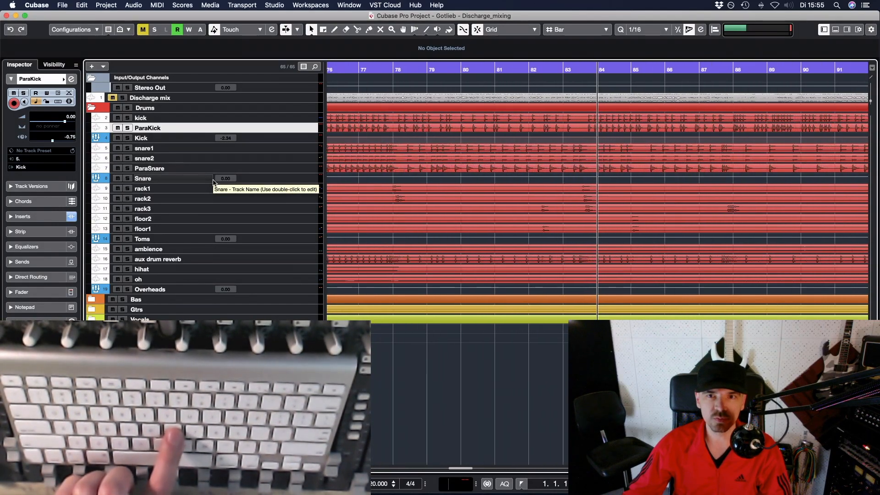
{"action": "key", "text": "g"}
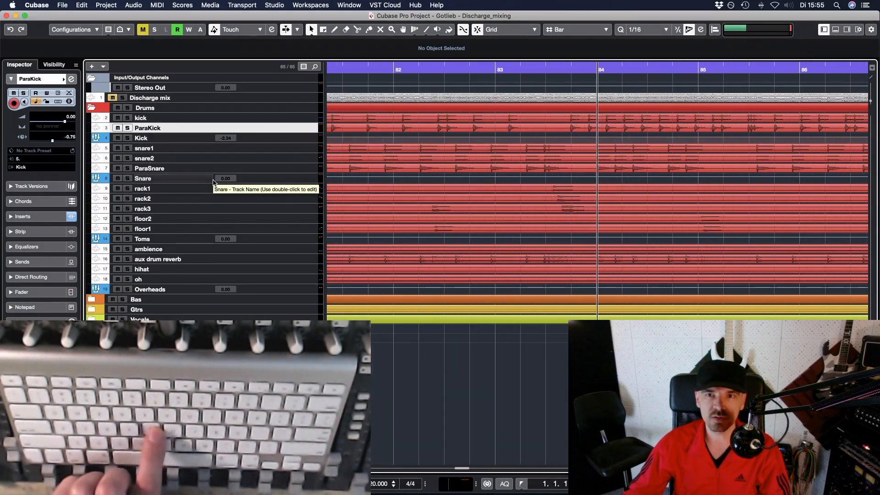
{"action": "key", "text": "g"}
{"action": "key", "text": "g"}
{"action": "key", "text": "g"}
{"action": "key", "text": "g"}
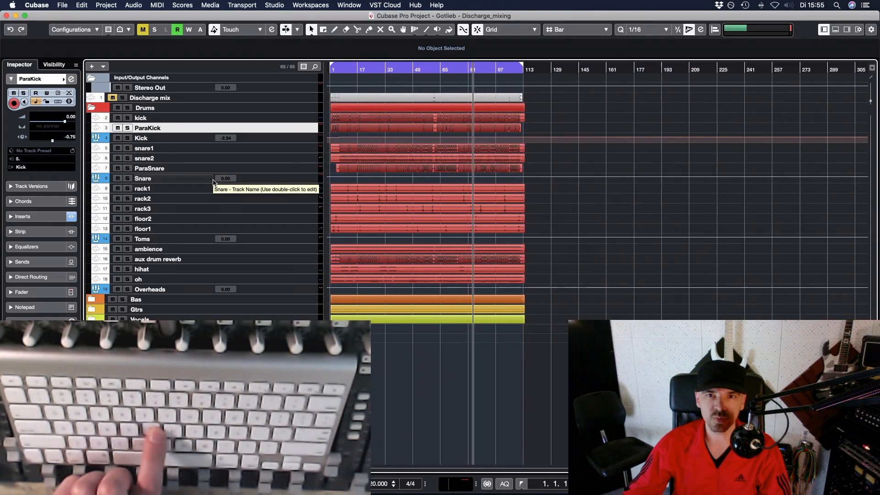
{"action": "key", "text": "h"}
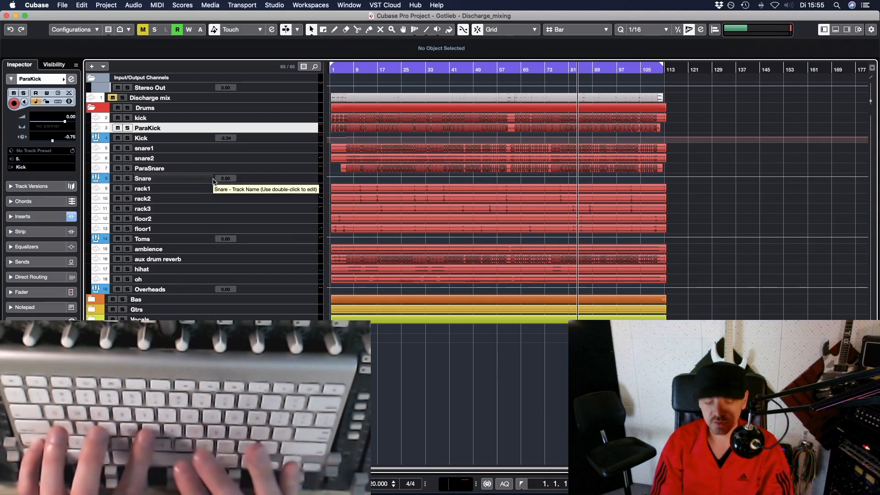
Enlarge and reduce the heights of all tracks in stages, ending with every track at compact height
{"action": "key", "text": "alt+Up"}
{"action": "key", "text": "alt+Down"}
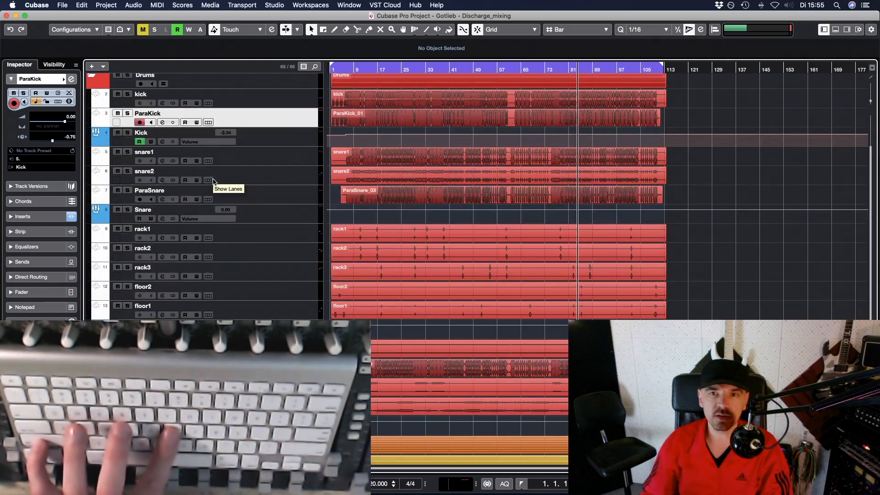
{"action": "key", "text": "alt+Down"}
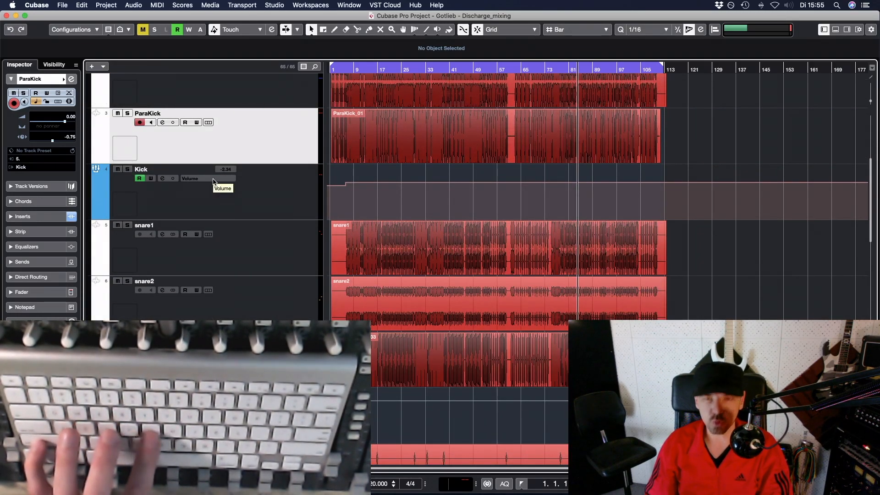
{"action": "key", "text": "alt+Up"}
{"action": "key", "text": "alt+Up"}
{"action": "key", "text": "alt+Down"}
{"action": "key", "text": "alt+Down"}
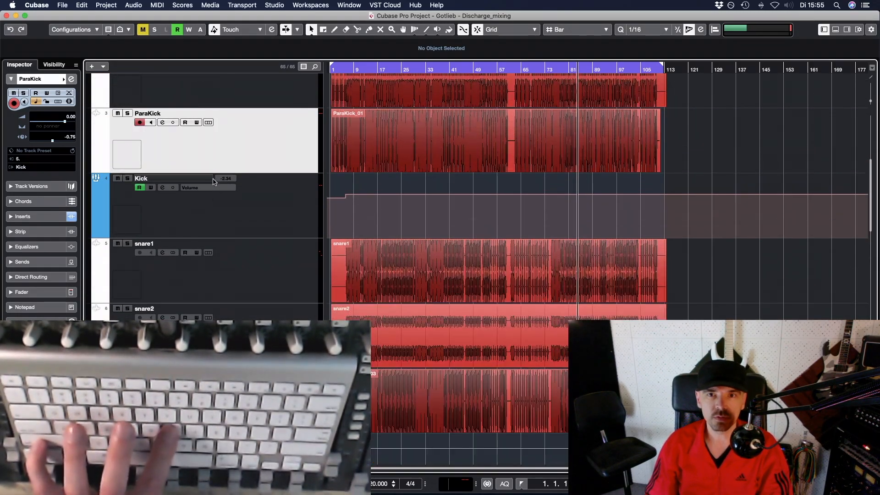
{"action": "key", "text": "alt+Down"}
{"action": "key", "text": "alt+Up"}
{"action": "key", "text": "alt+Up"}
{"action": "key", "text": "alt+Up"}
{"action": "key", "text": "alt+Up"}
{"action": "key", "text": "alt+Up"}
{"action": "key", "text": "alt+Down"}
{"action": "key", "text": "alt+Down"}
{"action": "key", "text": "alt+Up"}
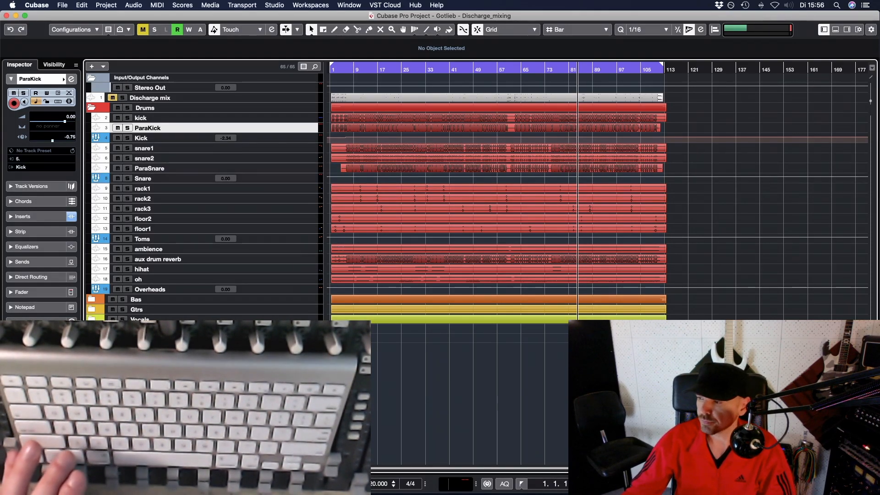
{"action": "key", "text": "h"}
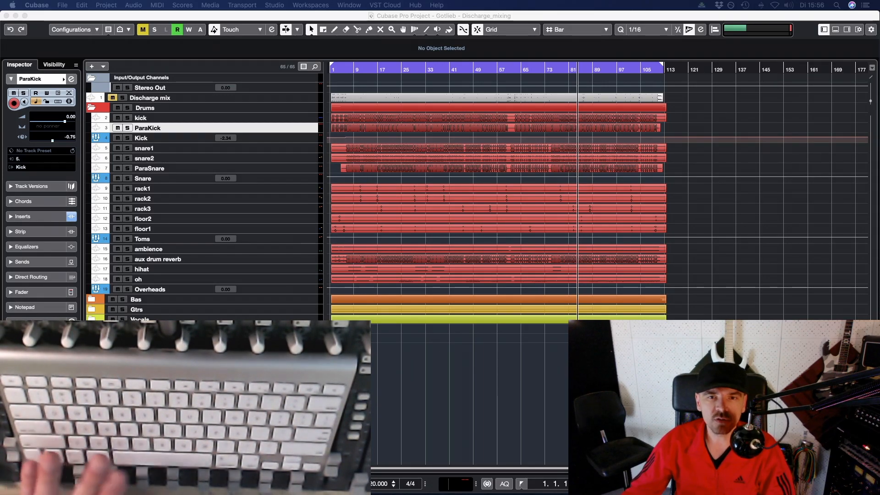
{"action": "left_click", "coordinate": [442, 400]}
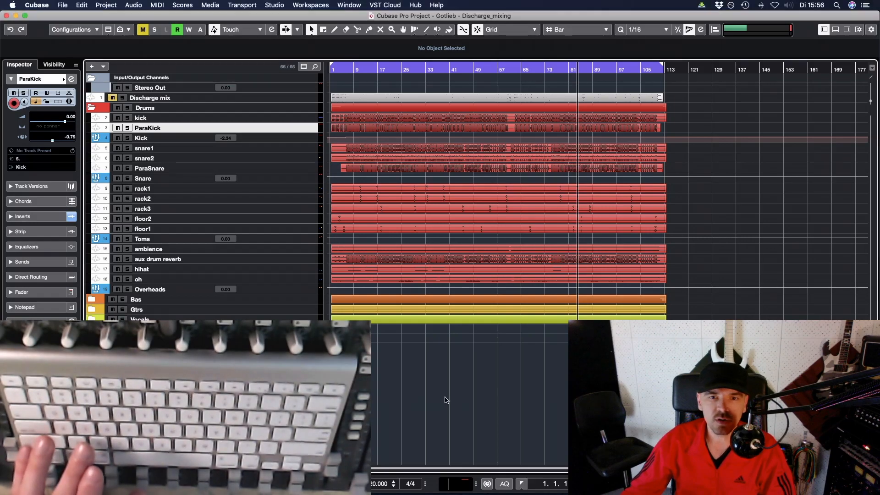
{"action": "key", "text": "c"}
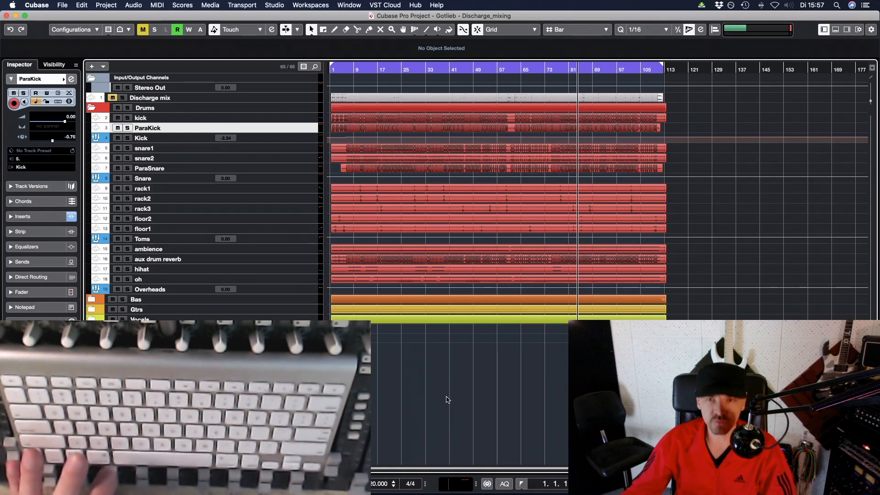
Switch to the Split tool and return to the Object Selection tool with Sizing Moves Contents
{"action": "key", "text": "h"}
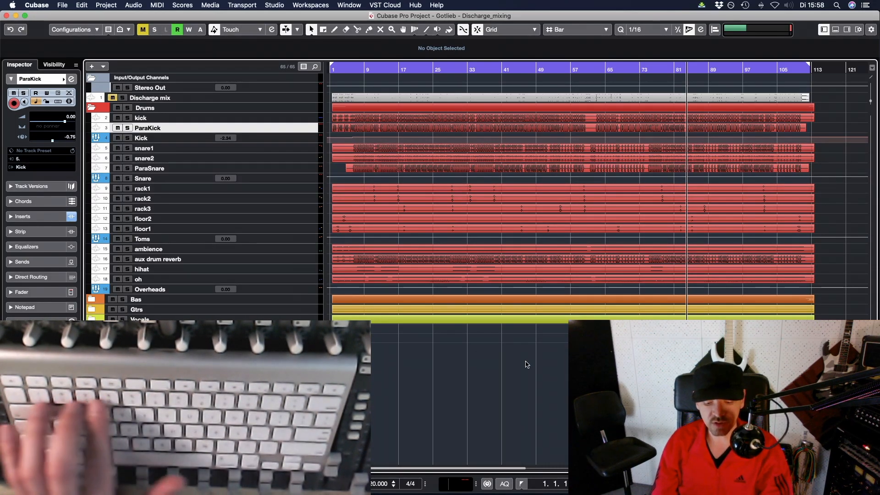
{"action": "key", "text": "3"}
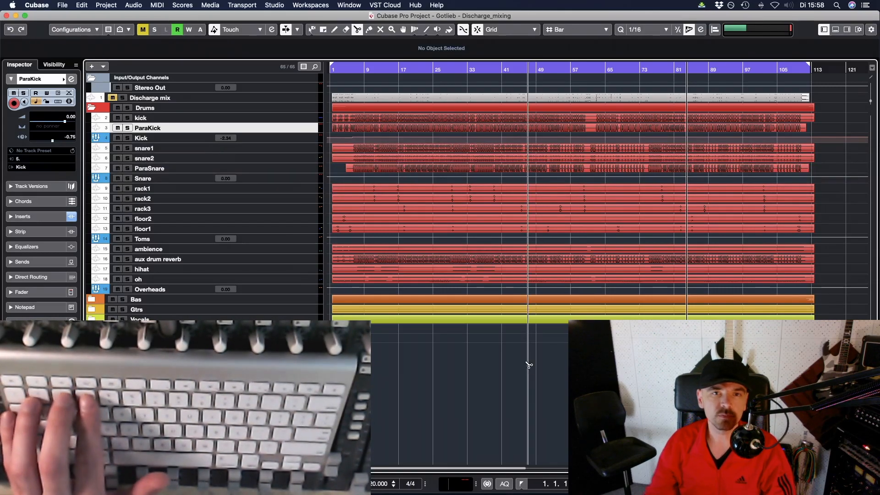
{"action": "key", "text": "4"}
{"action": "key", "text": "1"}
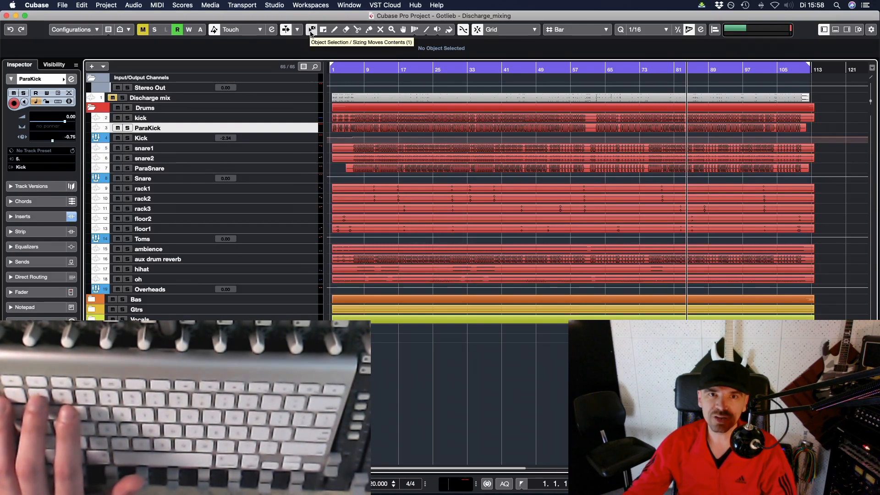
Cycle the Object Selection tool through Sizing Applies Time Stretch and its other sizing modes, ending on Normal Sizing
{"action": "key", "text": "1"}
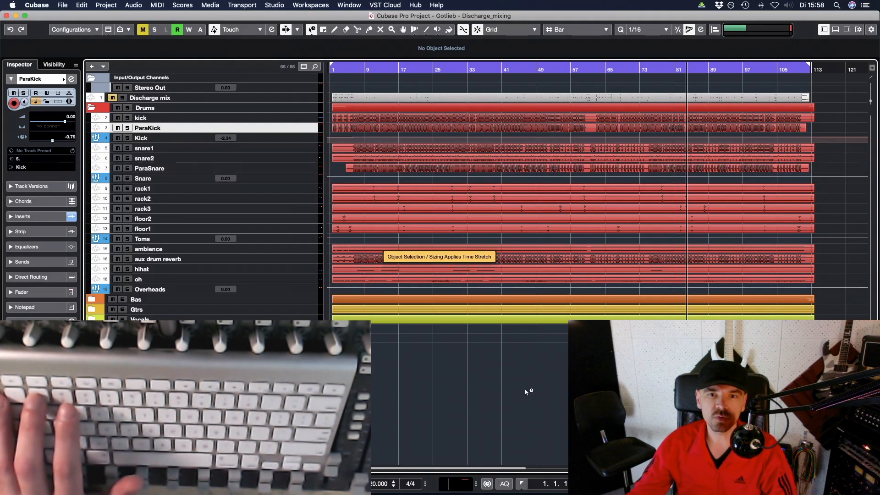
{"action": "key", "text": "1"}
{"action": "key", "text": "1"}
{"action": "key", "text": "1"}
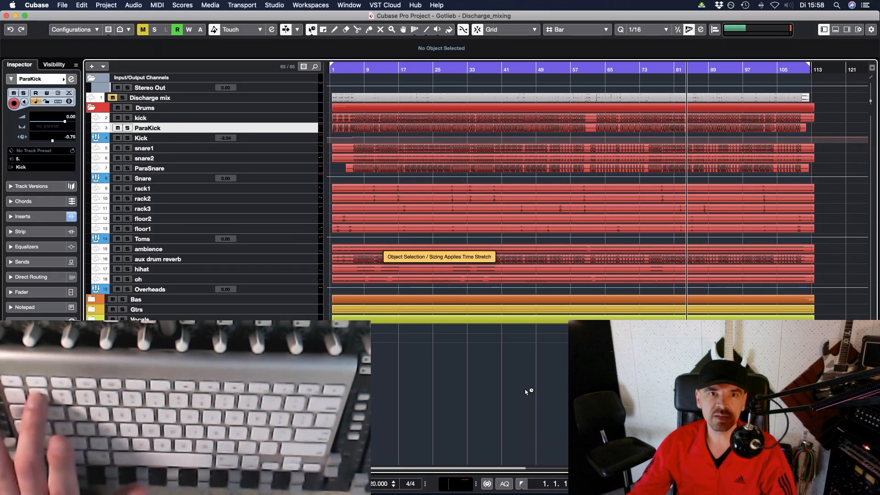
{"action": "key", "text": "1"}
{"action": "key", "text": "1"}
{"action": "key", "text": "1"}
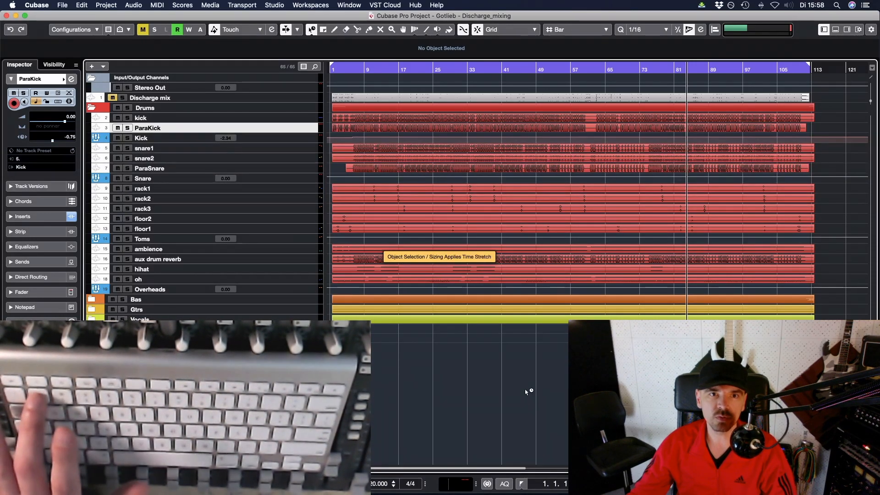
{"action": "key", "text": "1"}
{"action": "key", "text": "1"}
{"action": "key", "text": "1"}
{"action": "key", "text": "1"}
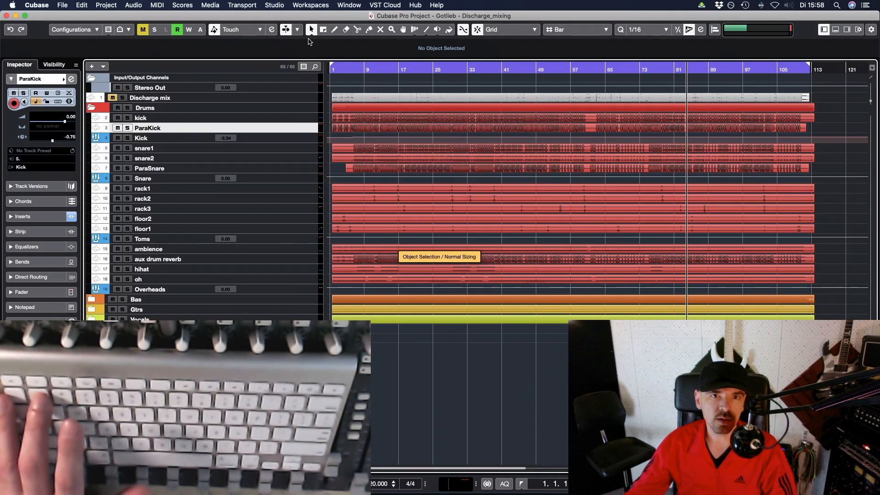
Check the Object Selection tool's sizing options, trim the start of the snare2 event with Normal Sizing, and undo the trim
{"action": "left_click", "coordinate": [312, 31]}
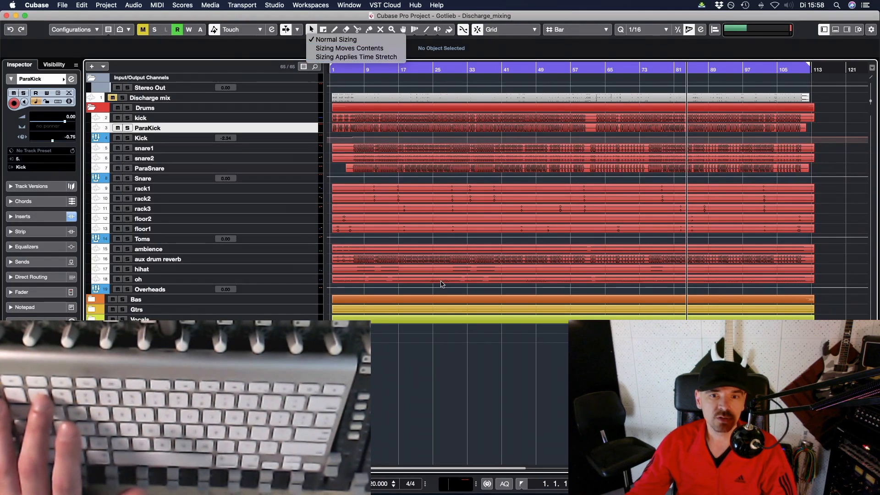
{"action": "key", "text": "Down"}
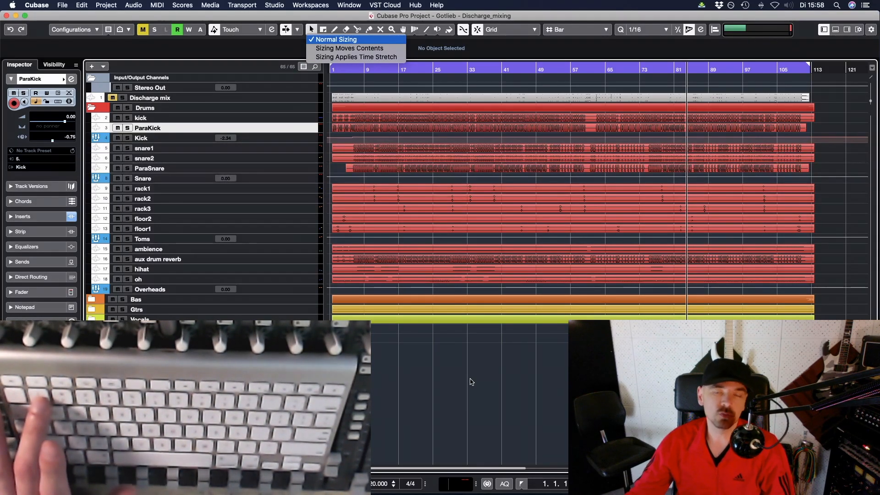
{"action": "left_click", "coordinate": [343, 158]}
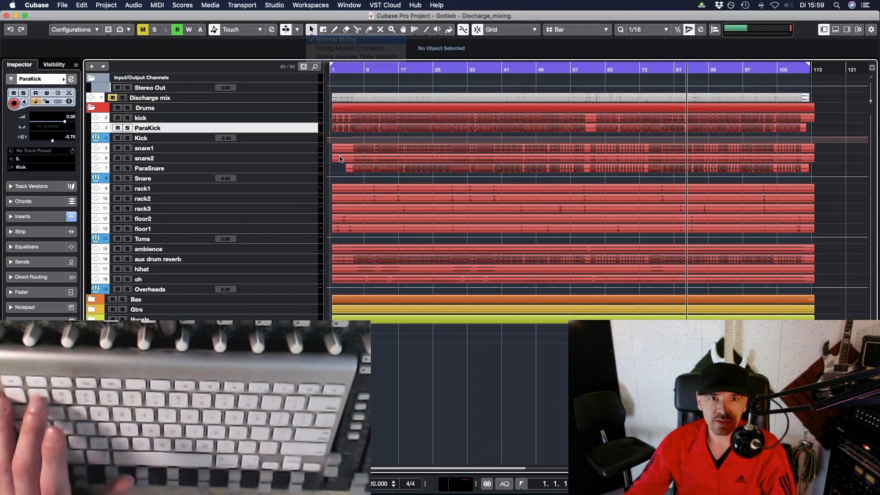
{"action": "left_click_drag", "start_coordinate": [333, 158], "coordinate": [352, 161]}
{"action": "key", "text": "super+z"}
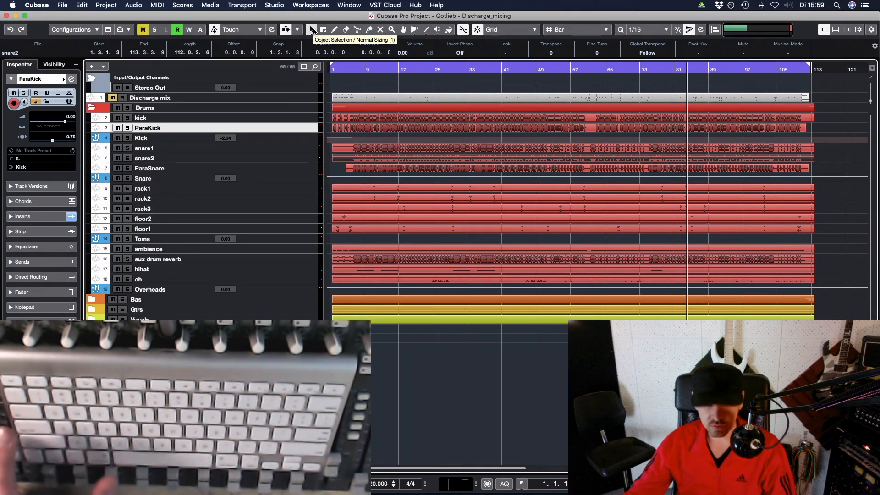
Set the Object Selection tool to Sizing Applies Time Stretch and stretch the snare2 event's start to bar 15
{"action": "key", "text": "1"}
{"action": "key", "text": "1"}
{"action": "key", "text": "1"}
{"action": "key", "text": "1"}
{"action": "key", "text": "1"}
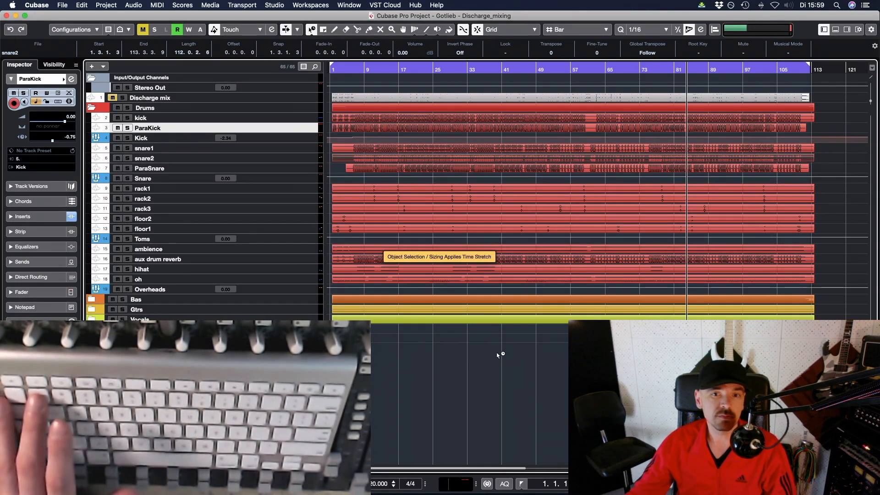
{"action": "left_click", "coordinate": [312, 30]}
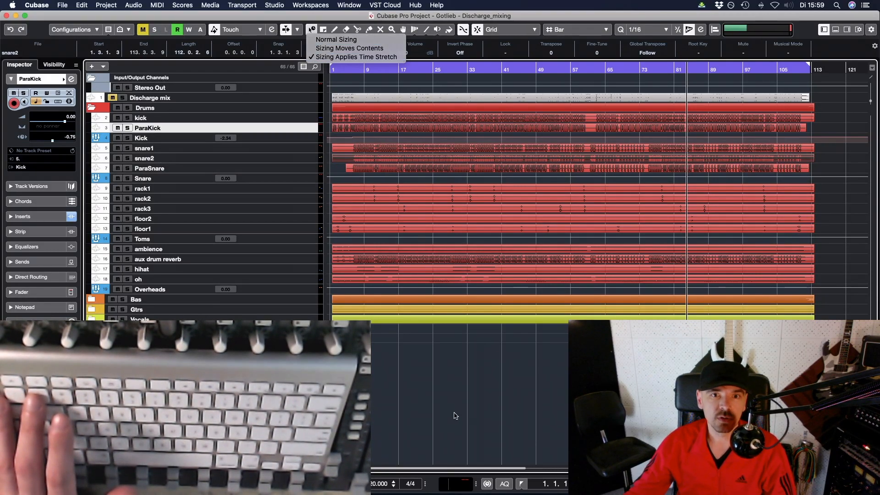
{"action": "left_click", "coordinate": [341, 173]}
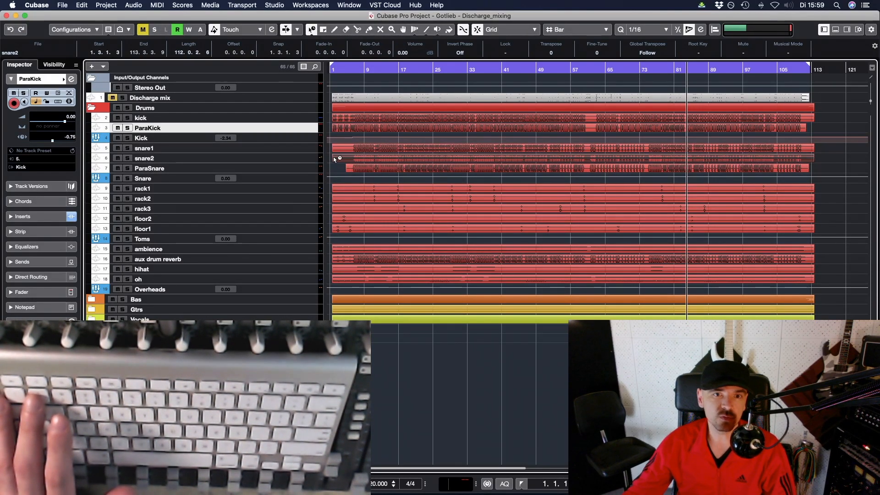
{"action": "left_click_drag", "start_coordinate": [333, 159], "coordinate": [390, 159]}
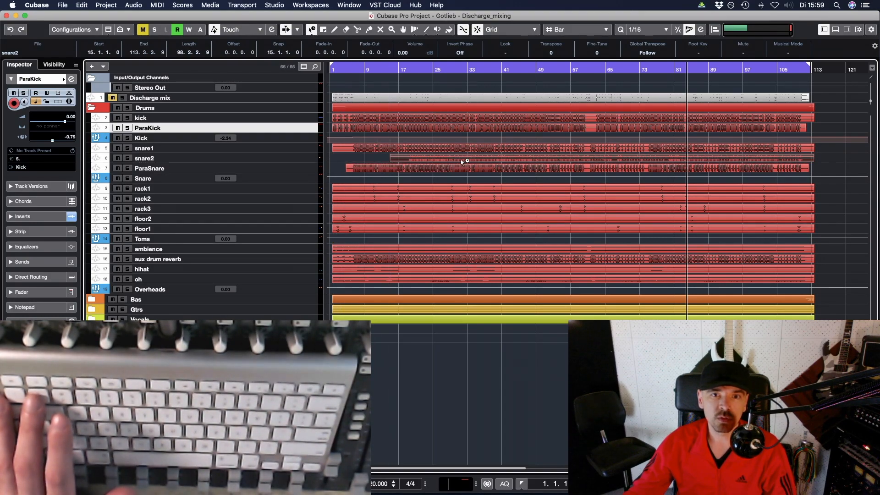
Enlarge the snare2 track and examine the time-stretched waveform from the middle of the song back to its start
{"action": "left_click", "coordinate": [298, 160]}
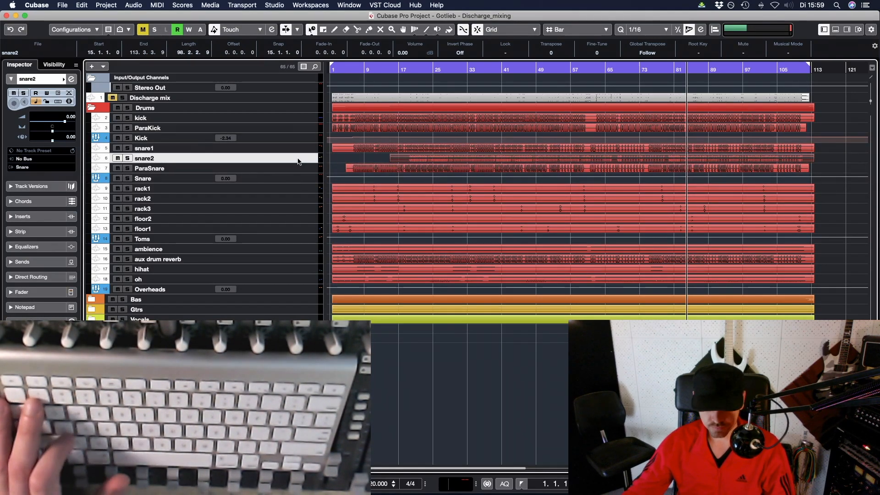
{"action": "key", "text": "h"}
{"action": "key", "text": "h"}
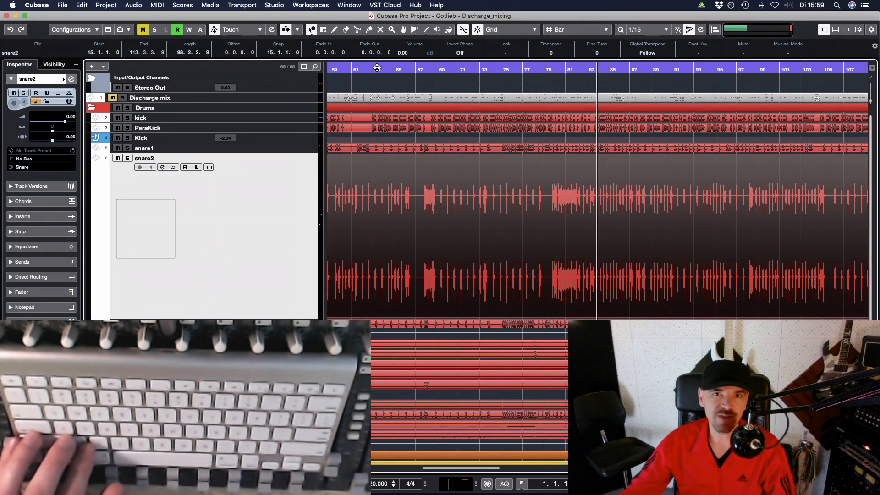
{"action": "key", "text": "h"}
{"action": "key", "text": "h"}
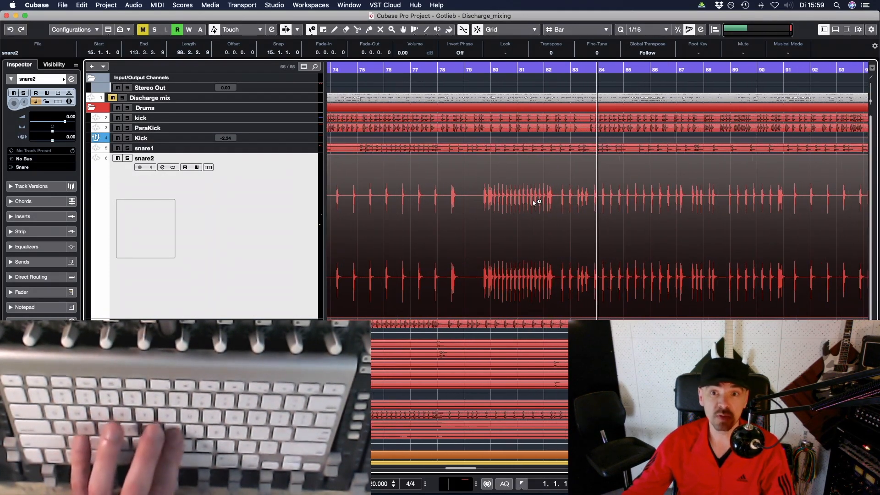
{"action": "scroll", "coordinate": [551, 219], "scroll_direction": "left", "scroll_amount": 15}
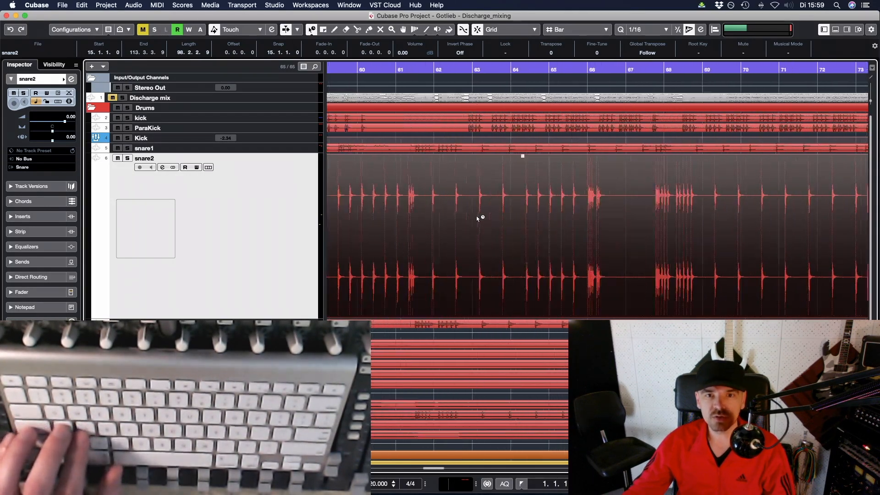
{"action": "scroll", "coordinate": [478, 218], "scroll_direction": "right", "scroll_amount": 3}
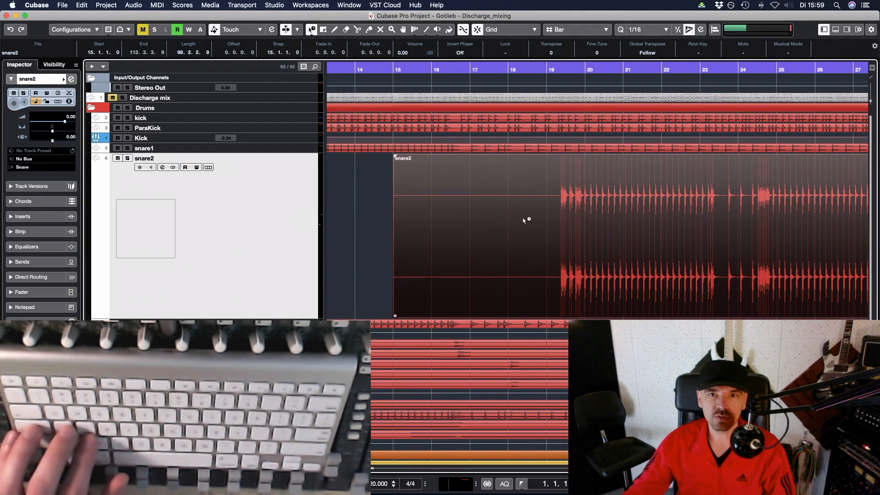
{"action": "scroll", "coordinate": [527, 220], "scroll_direction": "left", "scroll_amount": 3}
{"action": "scroll", "coordinate": [546, 220], "scroll_direction": "right", "scroll_amount": 3}
{"action": "scroll", "coordinate": [547, 220], "scroll_direction": "right", "scroll_amount": 1}
{"action": "scroll", "coordinate": [545, 221], "scroll_direction": "left", "scroll_amount": 4}
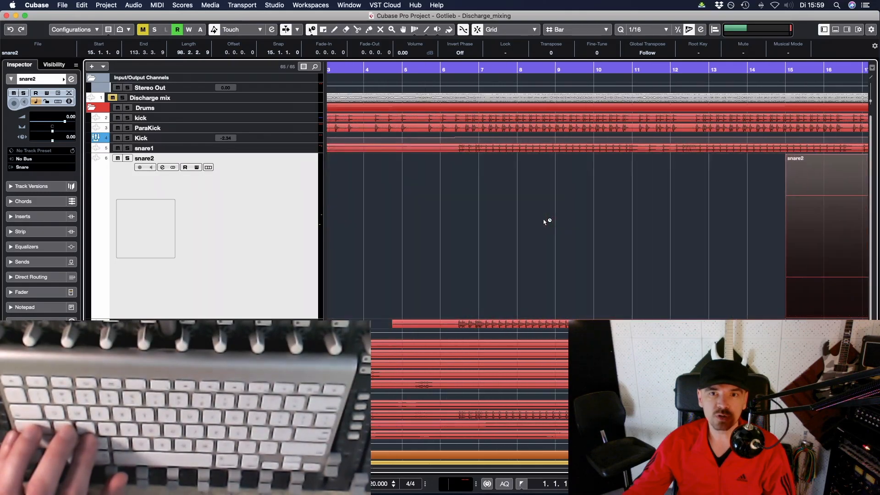
{"action": "scroll", "coordinate": [545, 222], "scroll_direction": "left", "scroll_amount": 1}
Undo the time stretch of the snare2 event
{"action": "key", "text": "g"}
{"action": "key", "text": "g"}
{"action": "key", "text": "g"}
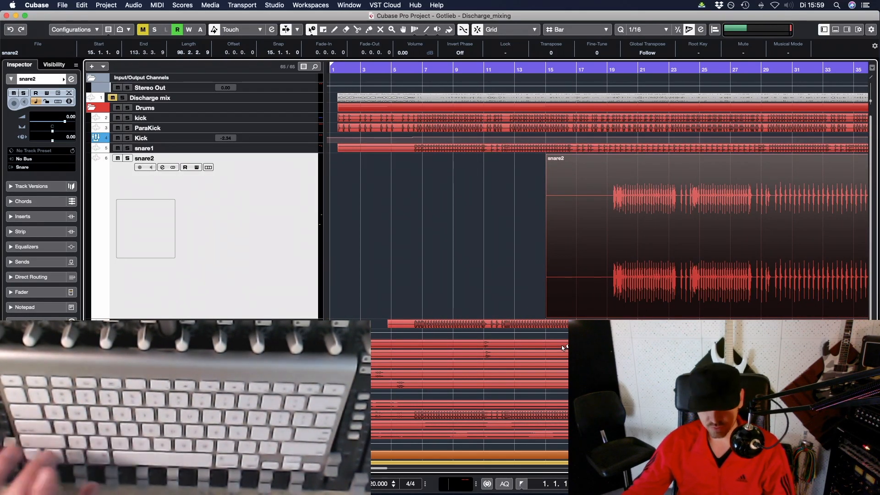
{"action": "key", "text": "super+z"}
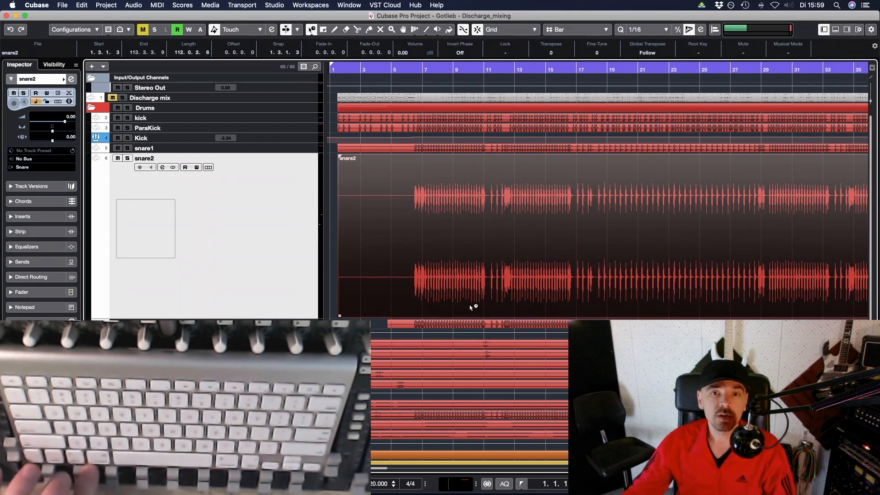
Switch the Object Selection tool repeatedly between Normal Sizing, Sizing Moves Contents and Sizing Applies Time Stretch, finishing on Normal Sizing
{"action": "key", "text": "1"}
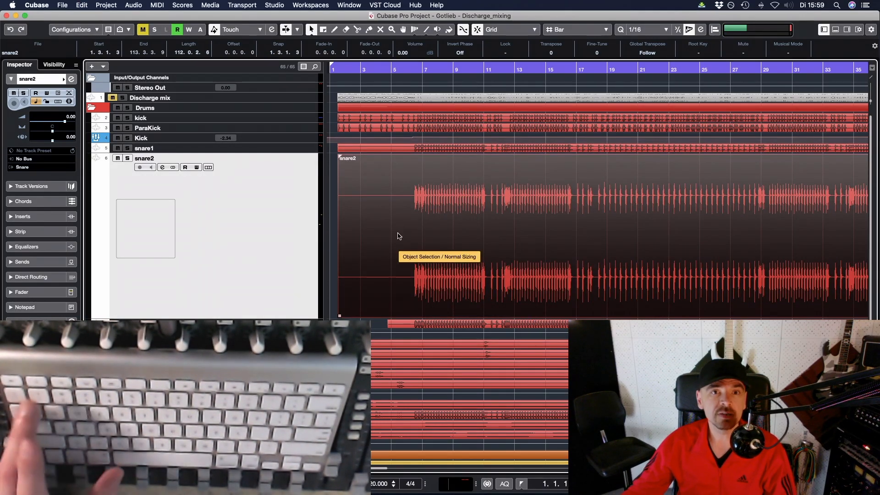
{"action": "key", "text": "1"}
{"action": "key", "text": "1"}
{"action": "key", "text": "1"}
{"action": "key", "text": "1"}
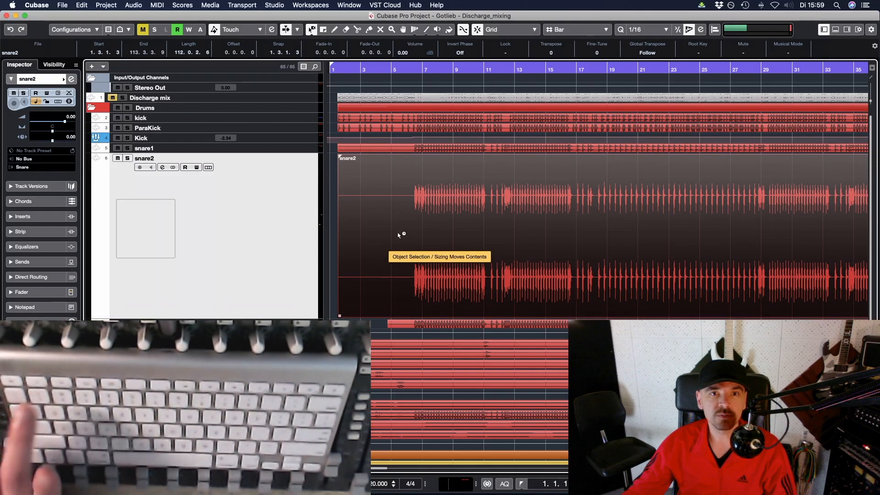
{"action": "key", "text": "1"}
{"action": "key", "text": "1"}
{"action": "key", "text": "1"}
{"action": "key", "text": "1"}
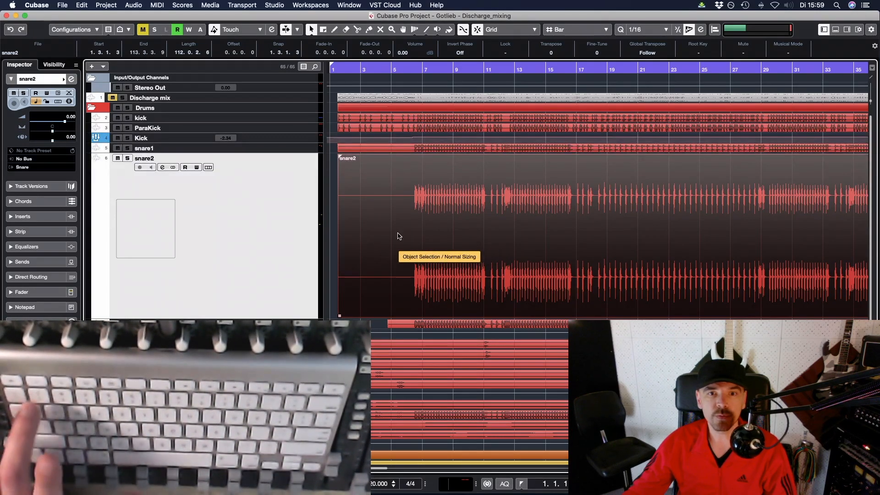
{"action": "key", "text": "1"}
{"action": "key", "text": "1"}
{"action": "key", "text": "1"}
{"action": "key", "text": "1"}
{"action": "key", "text": "1"}
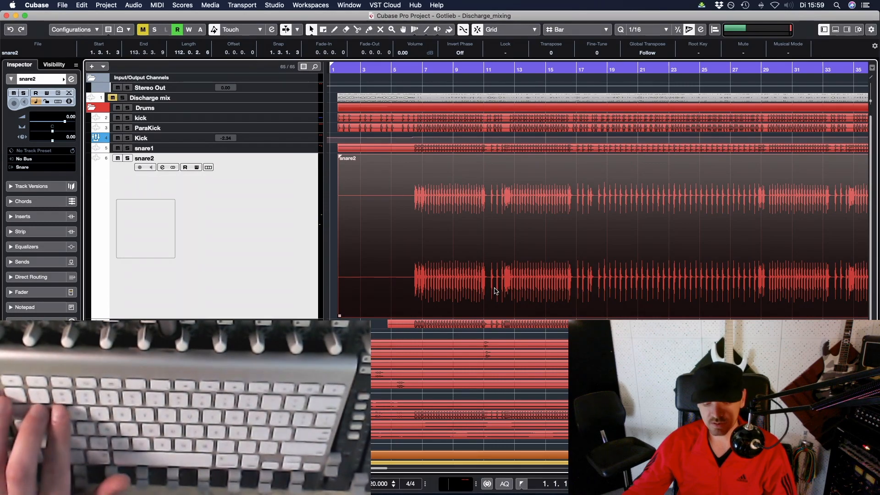
Switch to the Range Selection tool, the Split tool, and back to the Object Selection tool
{"action": "key", "text": "2"}
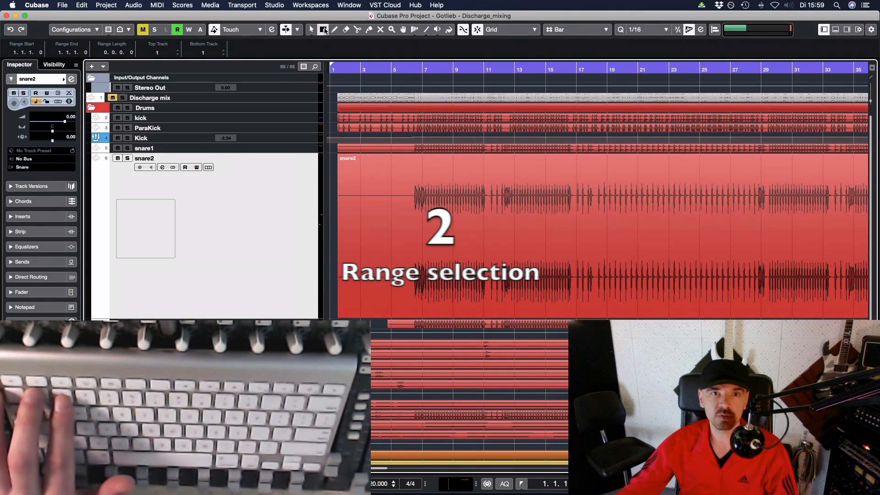
{"action": "key", "text": "3"}
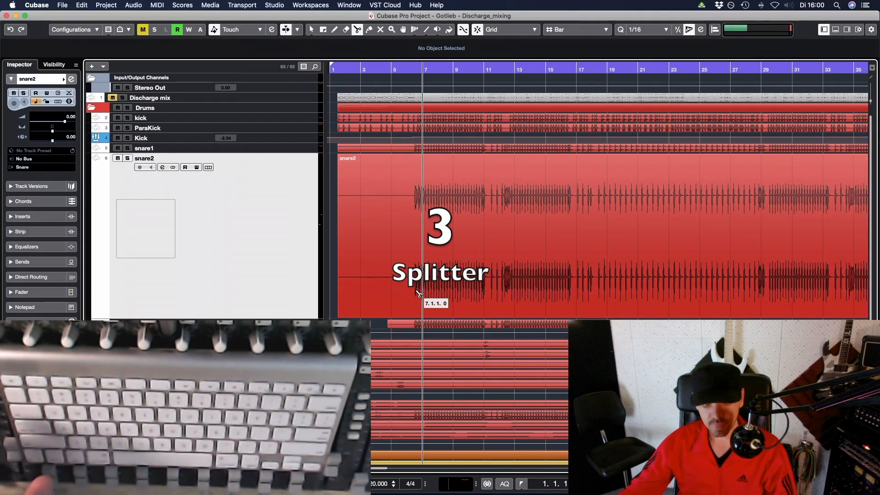
{"action": "key", "text": "1"}
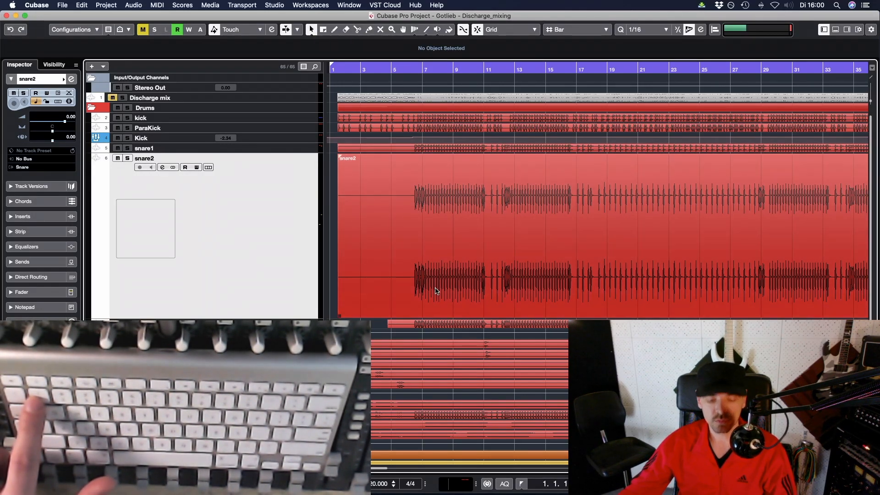
Split the snare2 event at bars 6, 11 and 19 with the Object Selection tool's temporary split function, and undo the splits
{"action": "key", "text": "alt"}
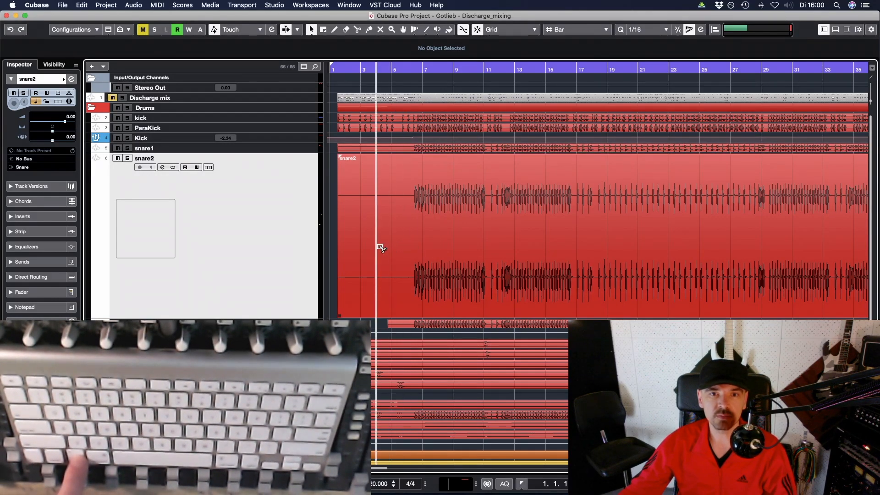
{"action": "left_click", "coordinate": [412, 248]}
{"action": "left_click", "coordinate": [489, 246]}
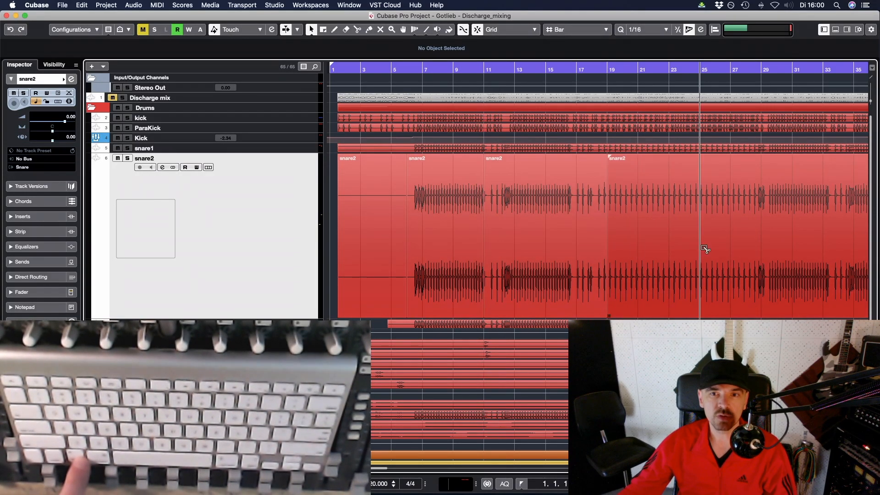
{"action": "key", "text": "1"}
{"action": "key", "text": "super+z"}
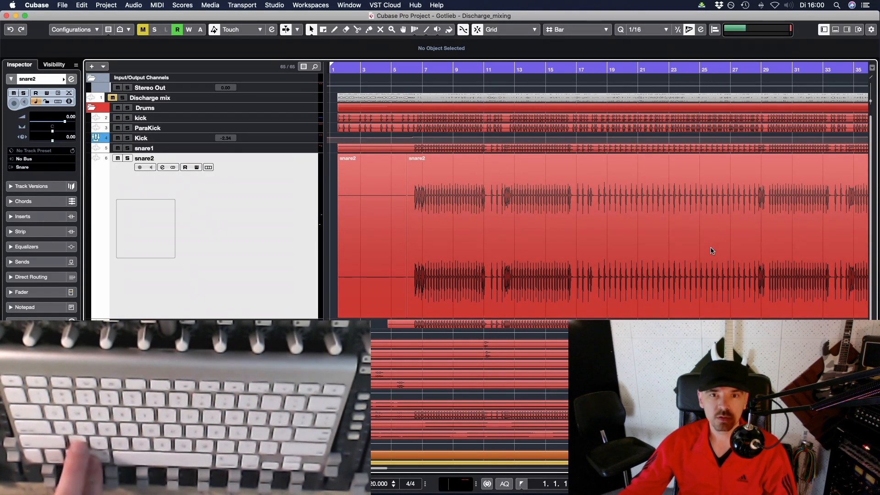
{"action": "key", "text": "super+z"}
Split the snare2 event at bar 6 with the Split tool
{"action": "key", "text": "3"}
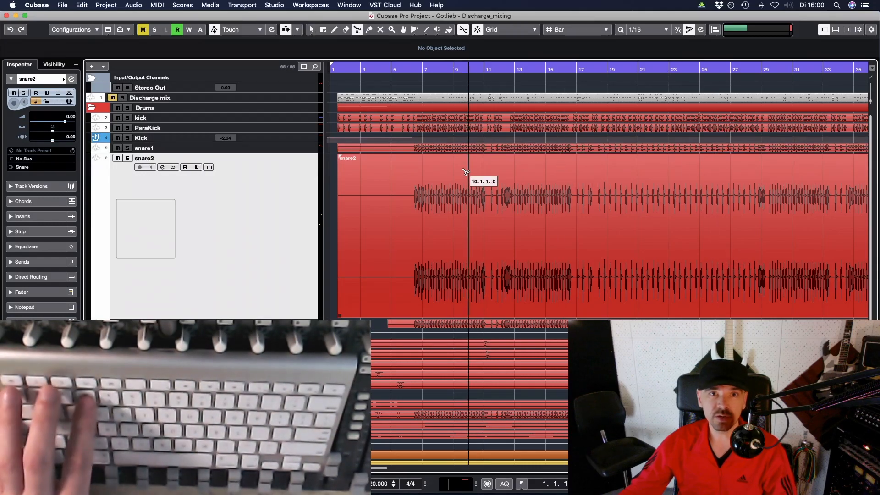
{"action": "left_click", "coordinate": [407, 209]}
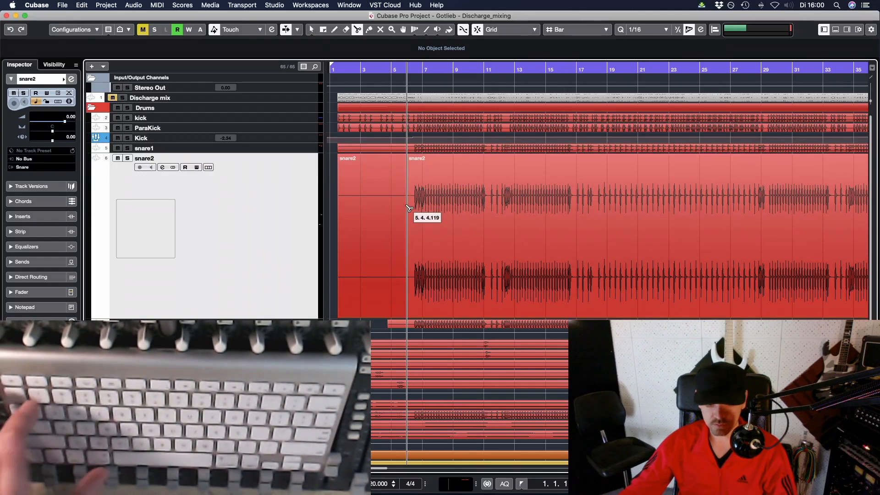
Switch back to the Object Selection tool and undo the snare2 split at bar 6
{"action": "key", "text": "1"}
{"action": "key", "text": "super+z"}
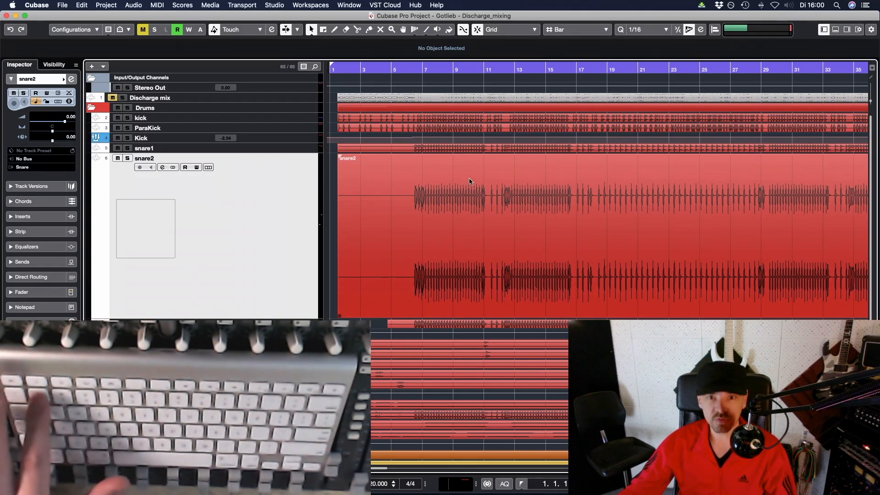
Split the snare2 event at bars 6, 12 and 16 with the Object Selection tool's temporary split function, and undo the splits
{"action": "left_click", "coordinate": [407, 222], "text": "alt"}
{"action": "left_click", "coordinate": [496, 224], "text": "alt"}
{"action": "left_click", "coordinate": [565, 230], "text": "alt"}
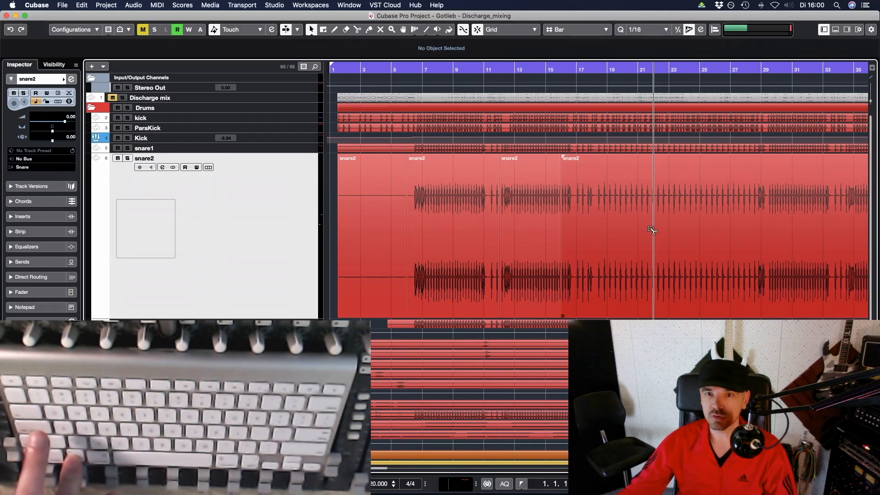
{"action": "left_click", "coordinate": [437, 223]}
{"action": "left_click", "coordinate": [436, 224]}
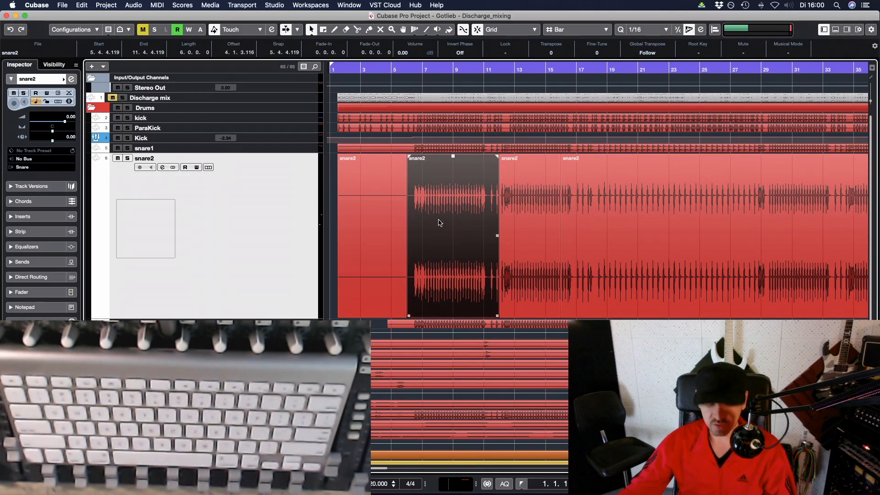
{"action": "key", "text": "super+z"}
{"action": "key", "text": "super+z"}
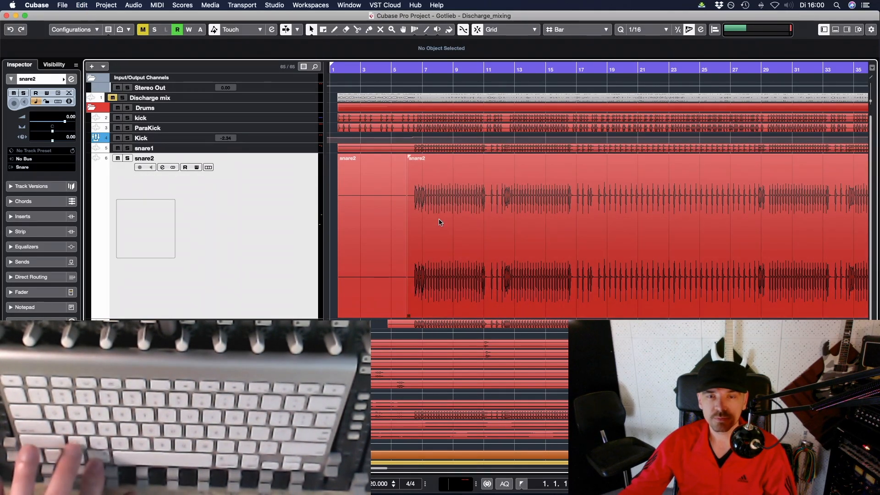
{"action": "key", "text": "super+z"}
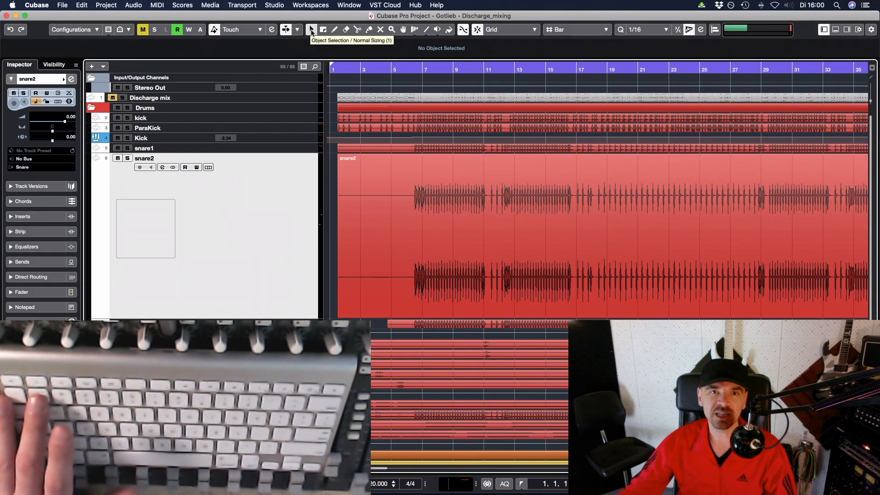
{"action": "left_click", "coordinate": [362, 236]}
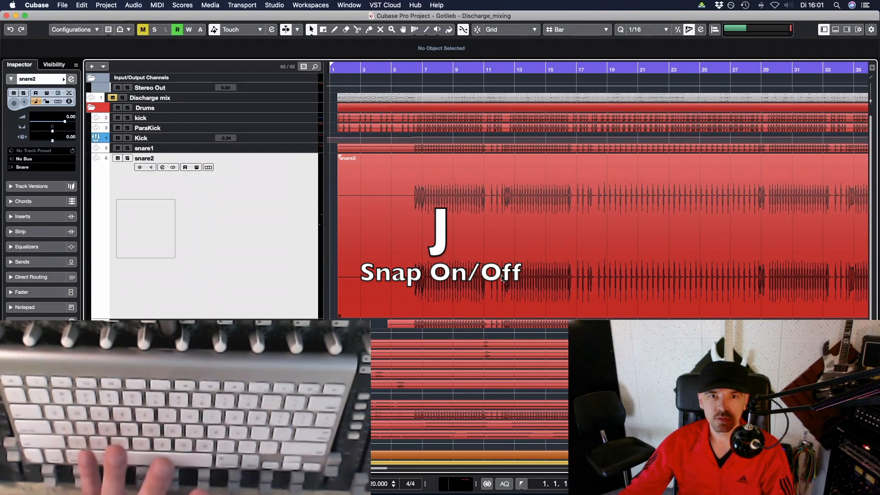
With Snap off, trim the start of the snare2 event off the grid to 5.1.2.23
{"action": "left_click", "coordinate": [461, 265]}
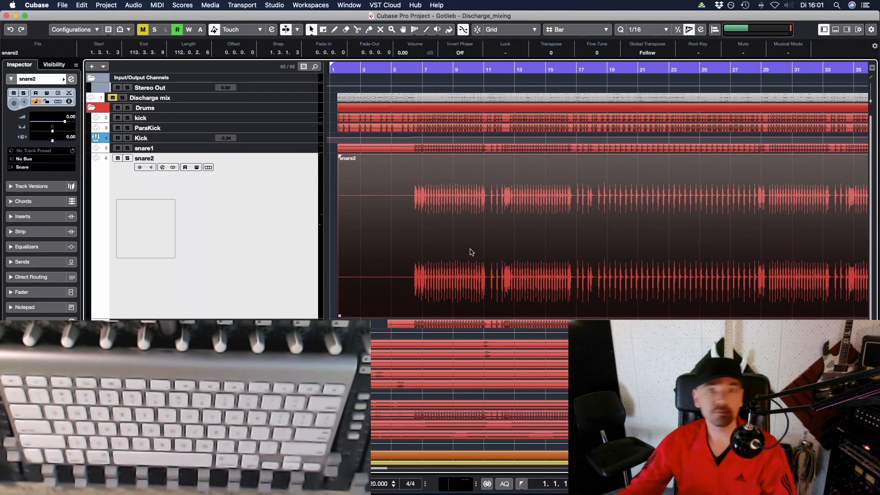
{"action": "left_click_drag", "start_coordinate": [338, 316], "coordinate": [393, 305]}
{"action": "key", "text": "g"}
{"action": "key", "text": "g"}
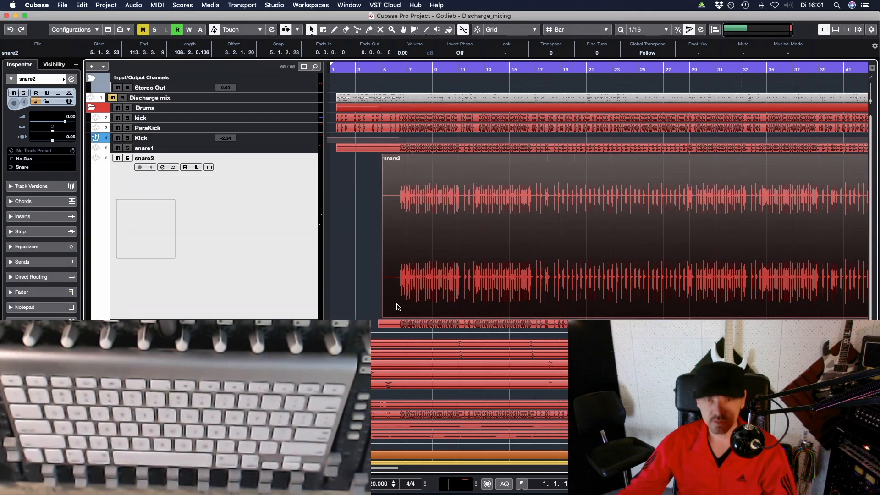
With Snap on, move the start of the snare2 event exactly onto bar 5
{"action": "left_click_drag", "start_coordinate": [359, 70], "coordinate": [384, 152]}
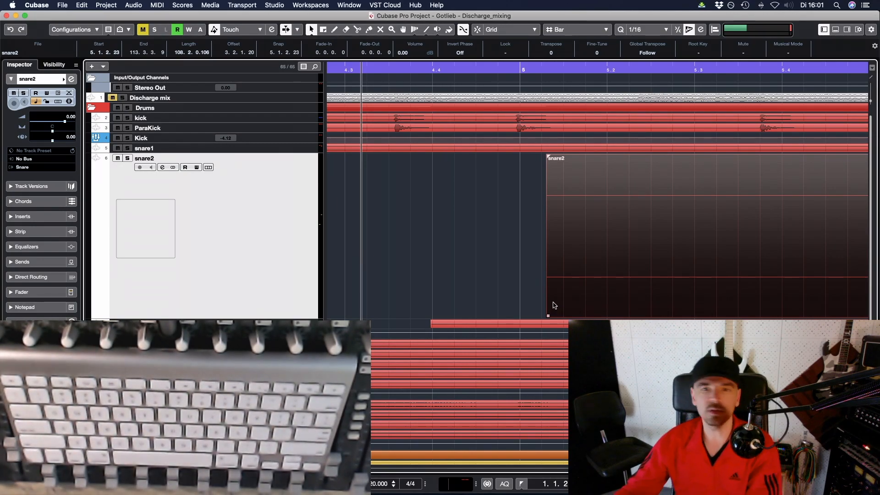
{"action": "key", "text": "g"}
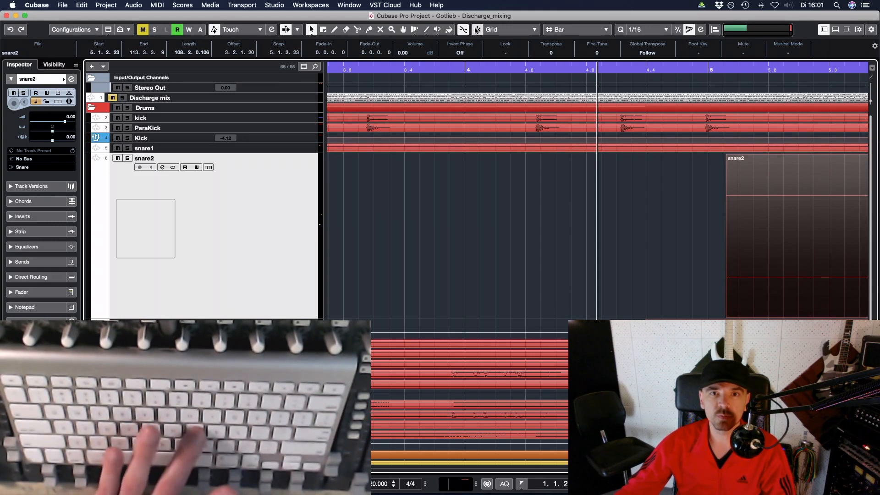
{"action": "left_click_drag", "start_coordinate": [726, 316], "coordinate": [708, 317]}
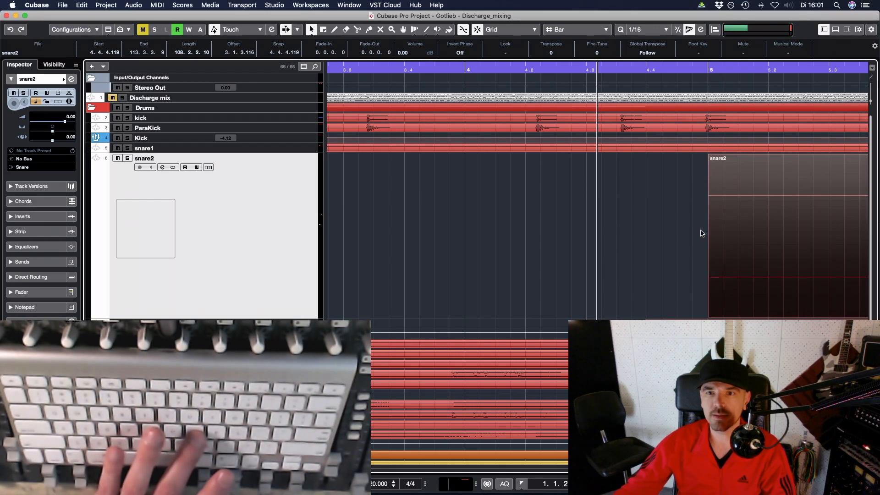
Duplicate the full-length snare2 event directly behind the original
{"action": "key", "text": "g"}
{"action": "key", "text": "g"}
{"action": "key", "text": "g"}
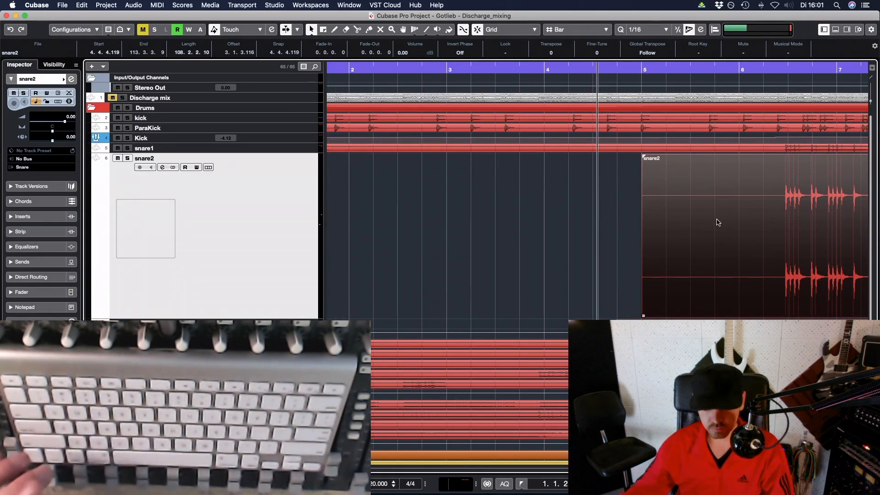
{"action": "key", "text": "g"}
{"action": "key", "text": "g"}
{"action": "key", "text": "g"}
{"action": "key", "text": "g"}
{"action": "left_click", "coordinate": [718, 222]}
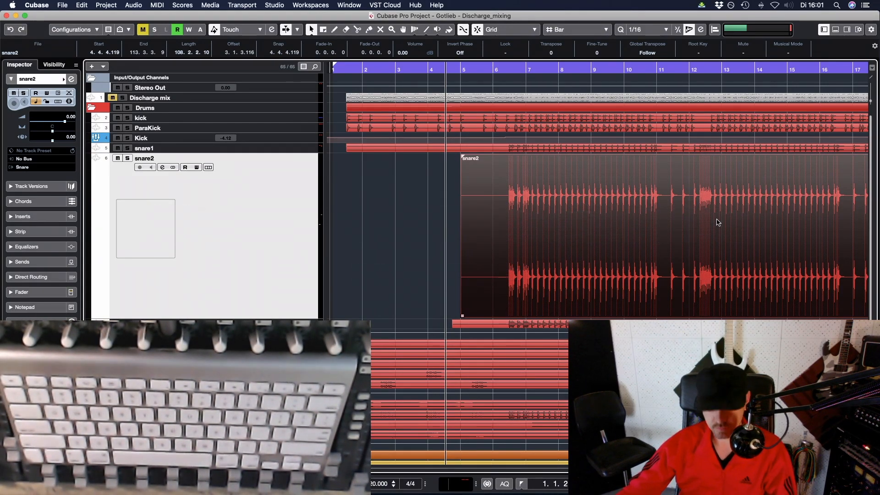
{"action": "key", "text": "g"}
{"action": "key", "text": "g"}
{"action": "key", "text": "g"}
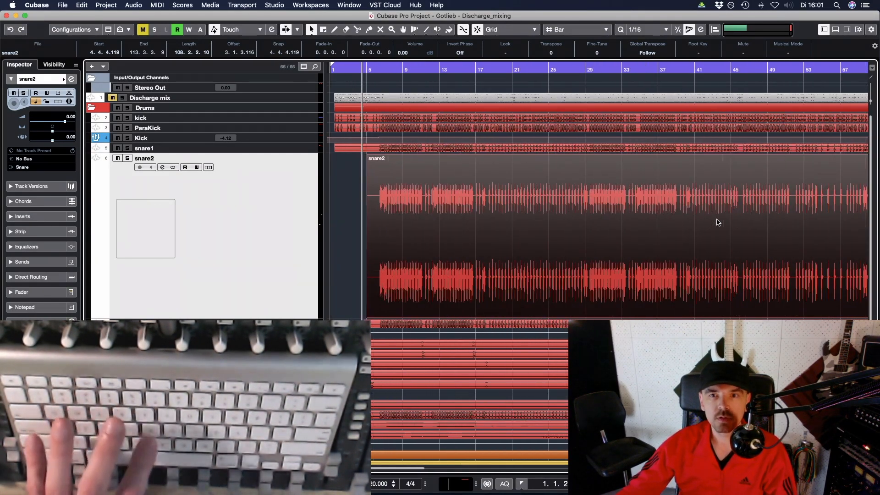
{"action": "key", "text": "g"}
{"action": "key", "text": "g"}
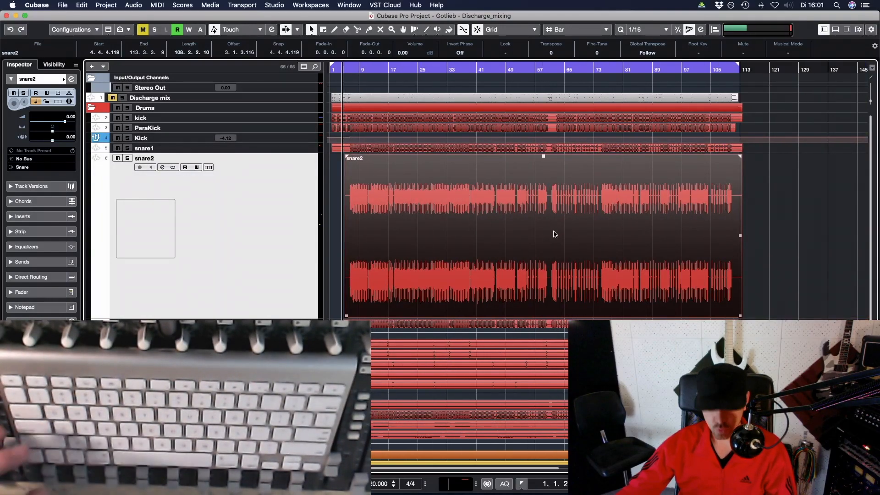
{"action": "key", "text": "super+d"}
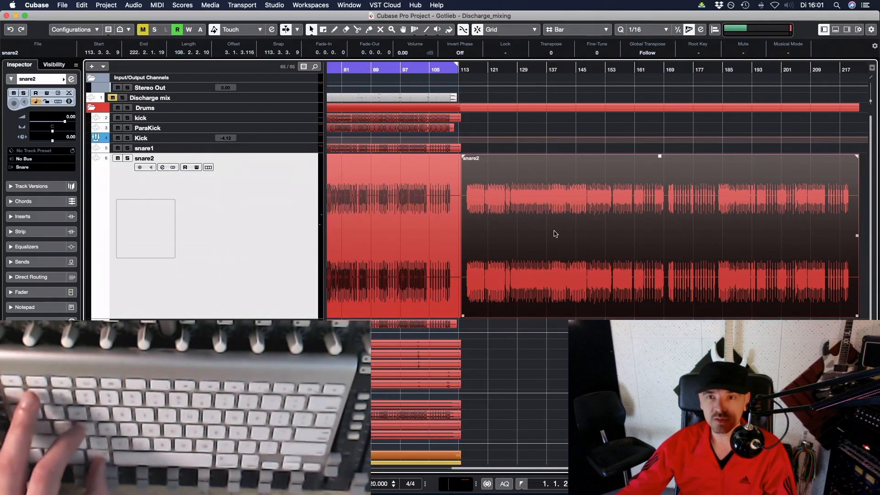
Reposition the duplicated snare2 event so that it starts at bar 114
{"action": "key", "text": "h"}
{"action": "key", "text": "h"}
{"action": "key", "text": "h"}
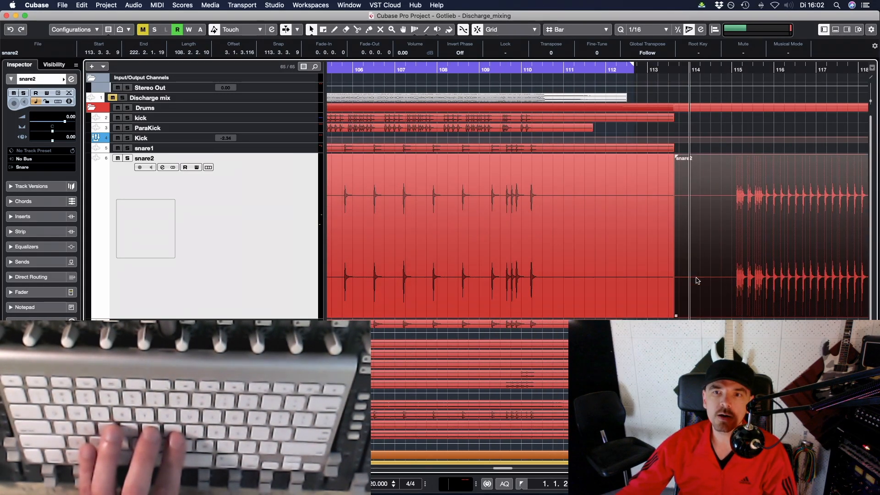
{"action": "left_click", "coordinate": [476, 30]}
{"action": "left_click_drag", "start_coordinate": [722, 222], "coordinate": [739, 222]}
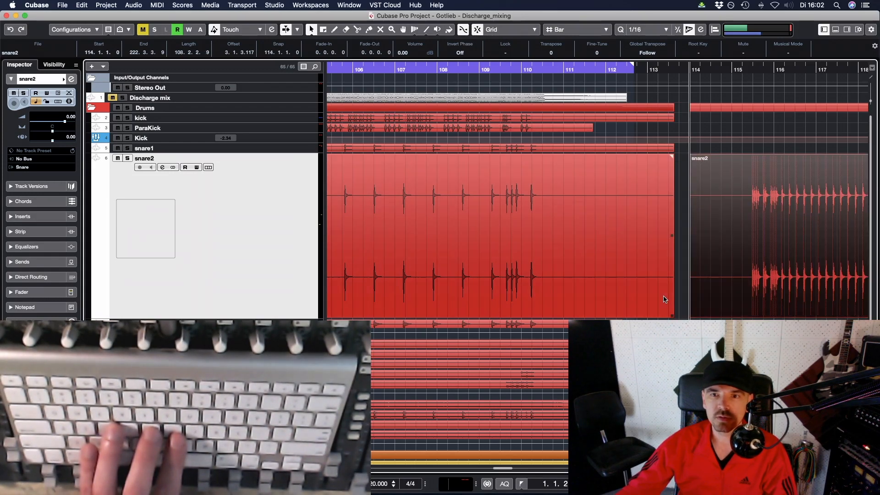
Trim the end of the original snare2 event to bar 111 and delete the duplicate behind it
{"action": "left_click", "coordinate": [635, 231]}
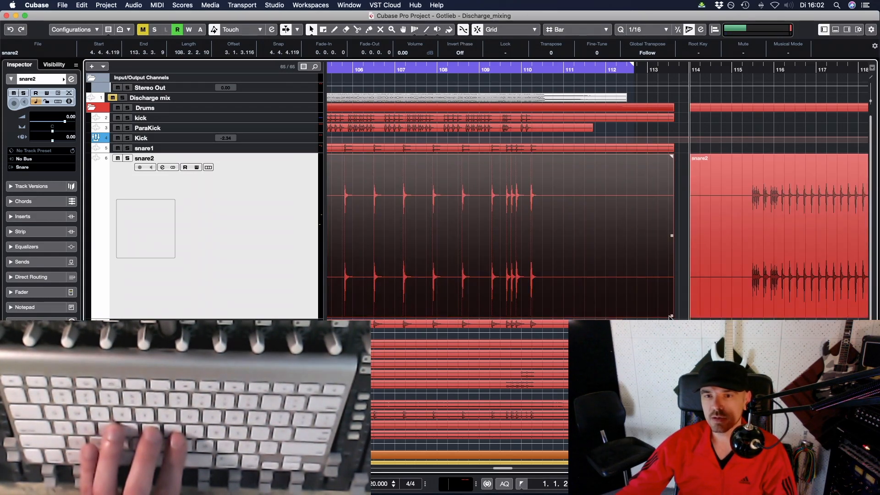
{"action": "left_click_drag", "start_coordinate": [670, 316], "coordinate": [579, 316]}
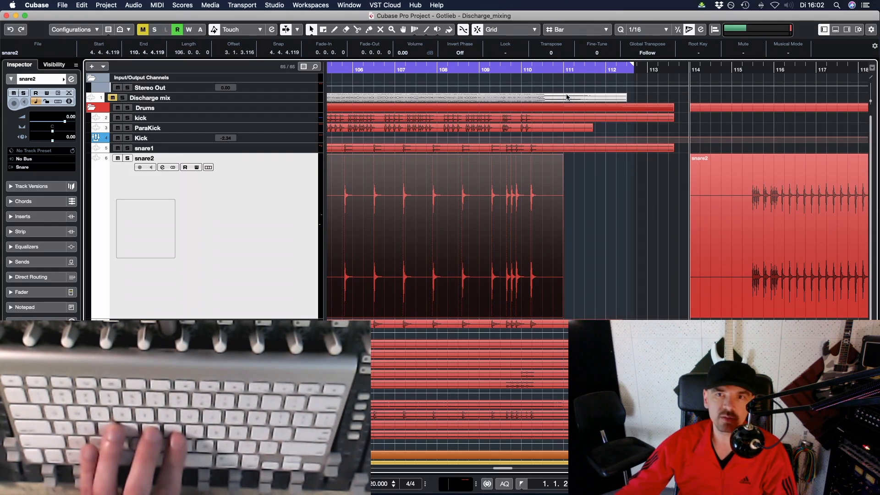
{"action": "left_click", "coordinate": [763, 266]}
{"action": "key", "text": "Delete"}
Duplicate the bar-aligned snare2 event so that the copy follows on at bar 111
{"action": "key", "text": "shift+f"}
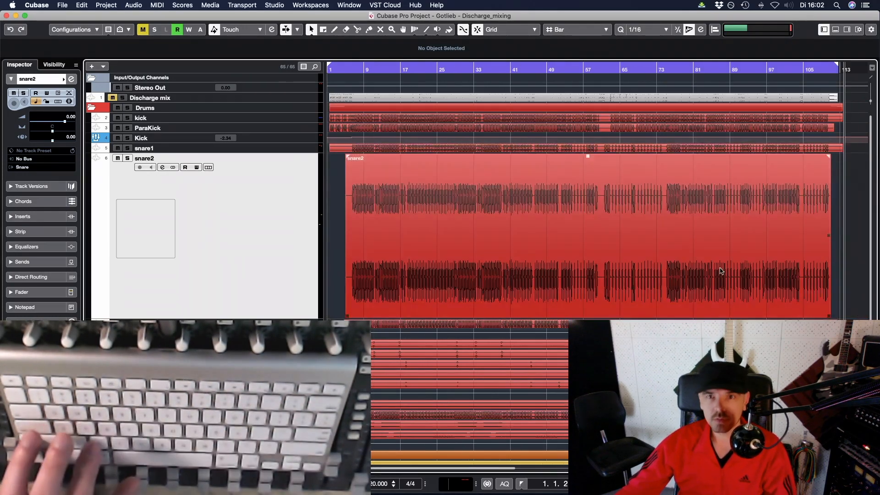
{"action": "left_click", "coordinate": [495, 258]}
{"action": "key", "text": "super+d"}
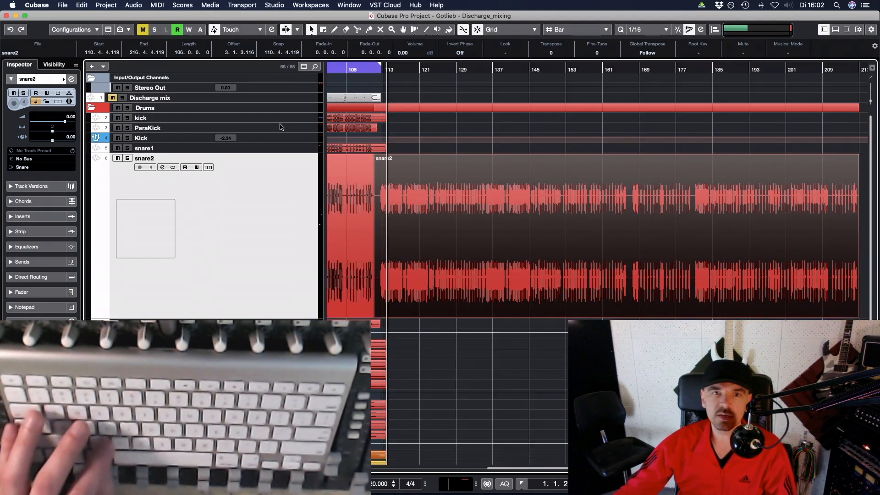
{"action": "left_click_drag", "start_coordinate": [373, 69], "coordinate": [372, 135]}
{"action": "key", "text": "shift+f"}
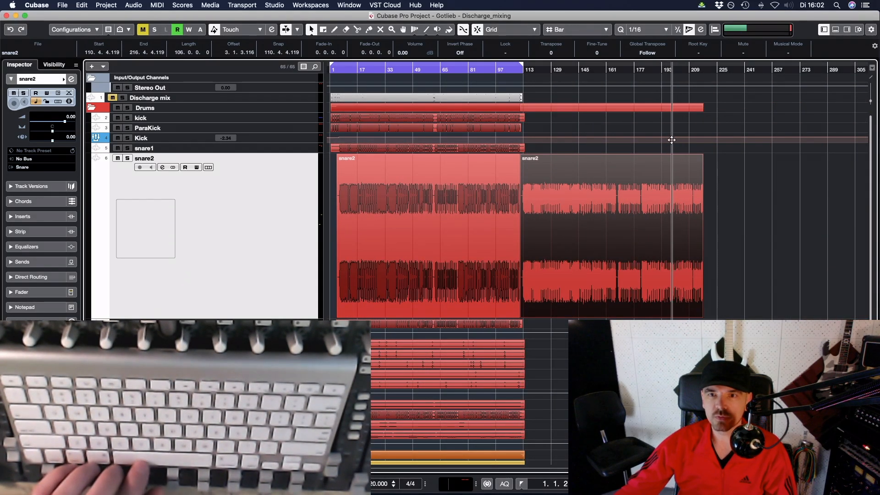
Select the range from bar 197 to 198 on snare2 with the Range Selection tool and split the event at both sides
{"action": "left_click_drag", "start_coordinate": [666, 71], "coordinate": [666, 210]}
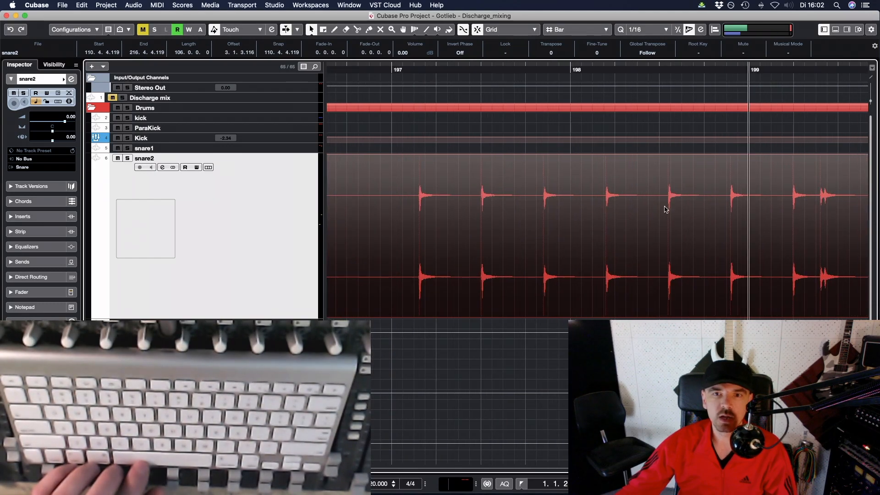
{"action": "key", "text": "2"}
{"action": "double_click", "coordinate": [484, 218]}
{"action": "left_click_drag", "start_coordinate": [400, 208], "coordinate": [519, 215]}
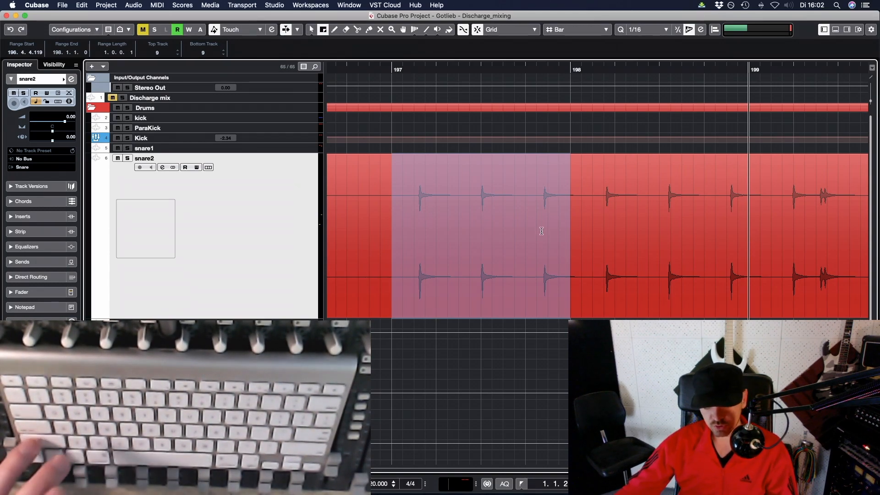
{"action": "key", "text": "shift+x"}
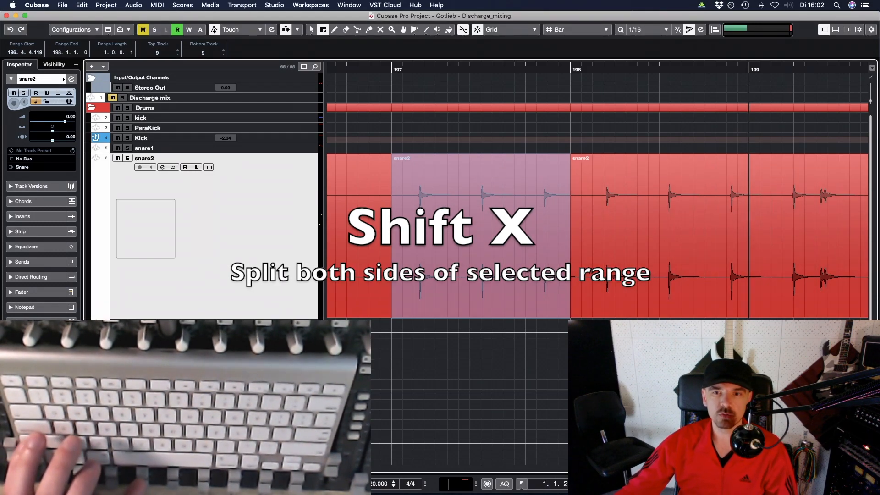
{"action": "left_click", "coordinate": [487, 216]}
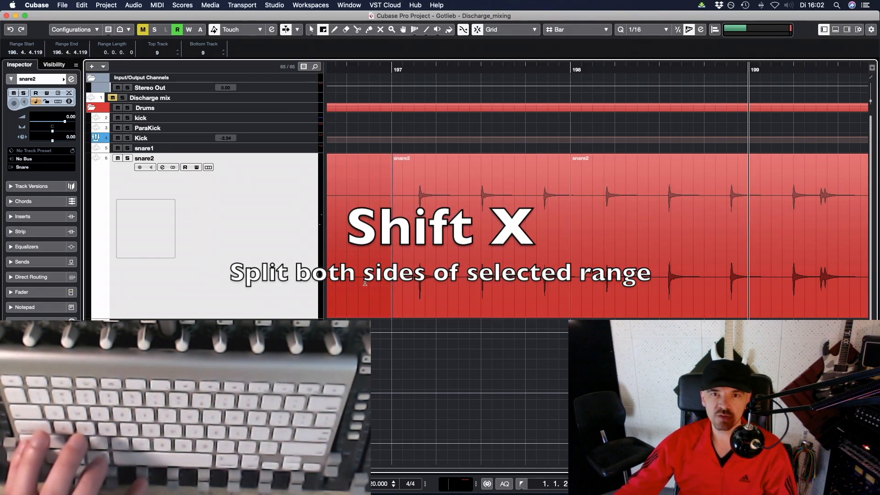
Select the one-bar snare2 event at bar 197 with the Object Selection tool and duplicate it repeatedly up to bar 213
{"action": "key", "text": "1"}
{"action": "left_click", "coordinate": [487, 216]}
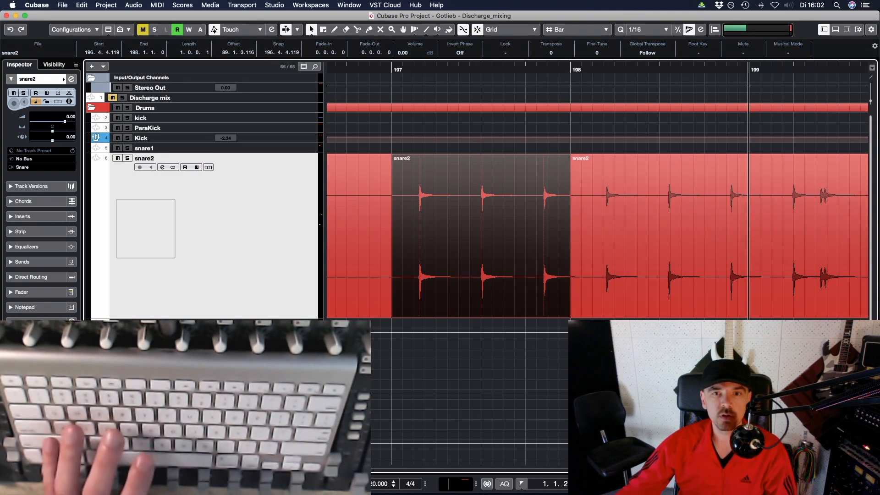
{"action": "key", "text": "g"}
{"action": "key", "text": "g"}
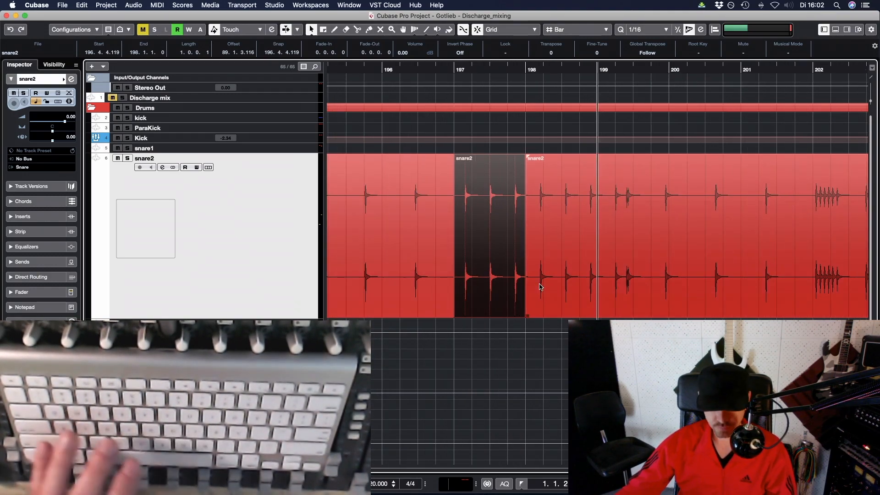
{"action": "key", "text": "super+d"}
{"action": "key", "text": "super+d"}
{"action": "key", "text": "super+d"}
{"action": "key", "text": "super+d"}
{"action": "key", "text": "super+d"}
{"action": "key", "text": "super+d"}
{"action": "key", "text": "super+d"}
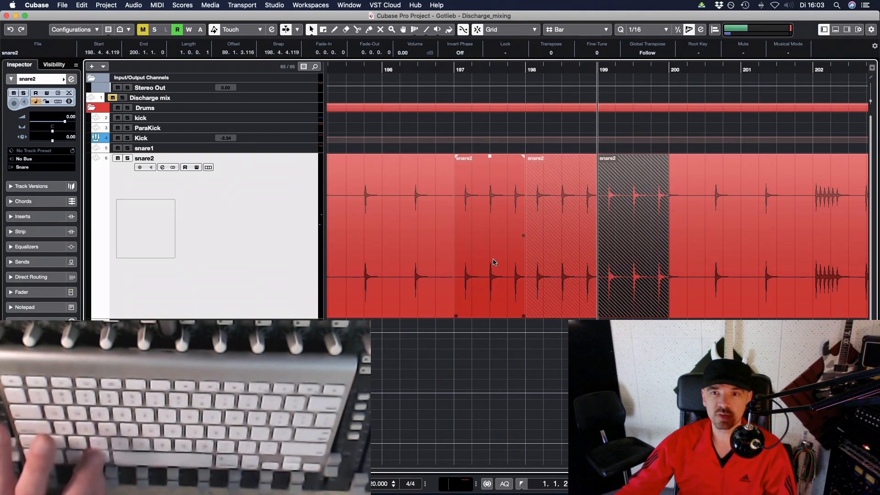
{"action": "key", "text": "super+d"}
{"action": "key", "text": "super+d"}
{"action": "key", "text": "super+d"}
{"action": "key", "text": "super+d"}
{"action": "key", "text": "super+d"}
{"action": "key", "text": "super+d"}
{"action": "key", "text": "super+d"}
{"action": "key", "text": "super+d"}
{"action": "key", "text": "super+d"}
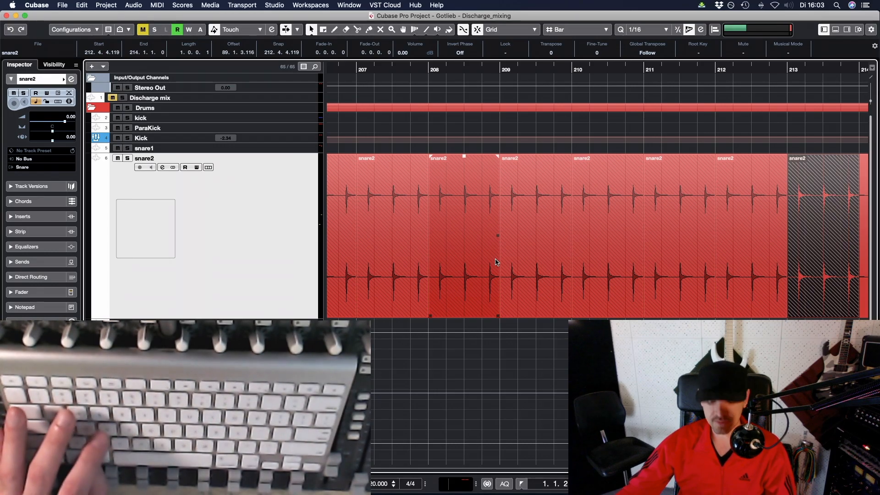
Continue duplicating the one-bar snare2 event past the end of the long event, up to bar 233
{"action": "key", "text": "g"}
{"action": "key", "text": "g"}
{"action": "key", "text": "g"}
{"action": "key", "text": "g"}
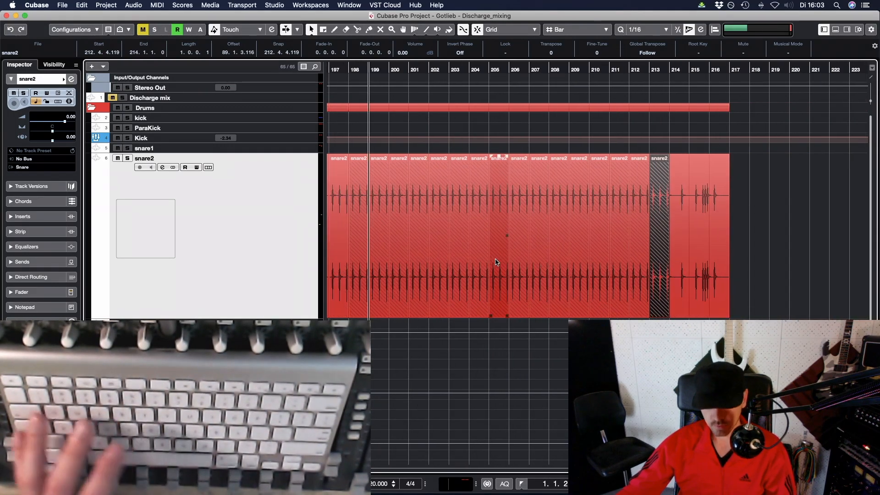
{"action": "key", "text": "super+d"}
{"action": "key", "text": "super+d"}
{"action": "key", "text": "super+d"}
{"action": "key", "text": "super+d"}
{"action": "key", "text": "super+d"}
{"action": "key", "text": "super+d"}
{"action": "key", "text": "super+d"}
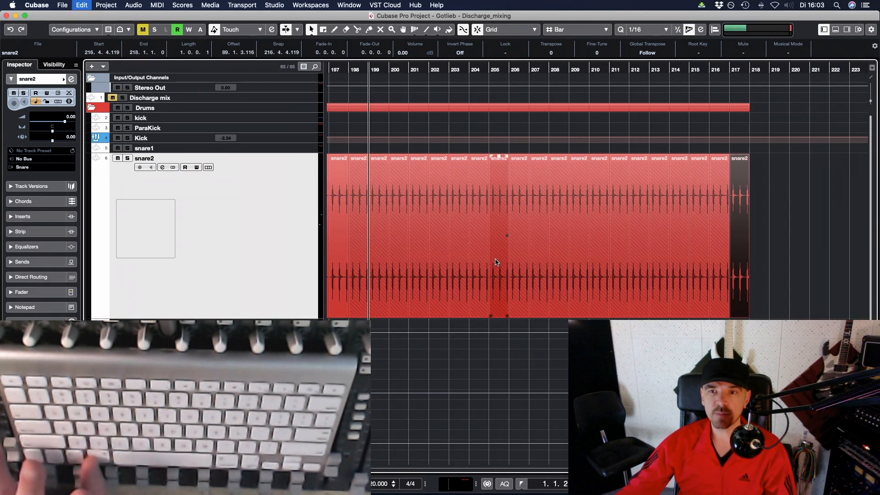
{"action": "key", "text": "super+d"}
{"action": "key", "text": "super+d"}
{"action": "key", "text": "super+d"}
{"action": "key", "text": "super+d"}
{"action": "key", "text": "super+d"}
{"action": "key", "text": "super+d"}
{"action": "key", "text": "super+d"}
{"action": "key", "text": "super+d"}
{"action": "key", "text": "super+d"}
{"action": "key", "text": "super+d"}
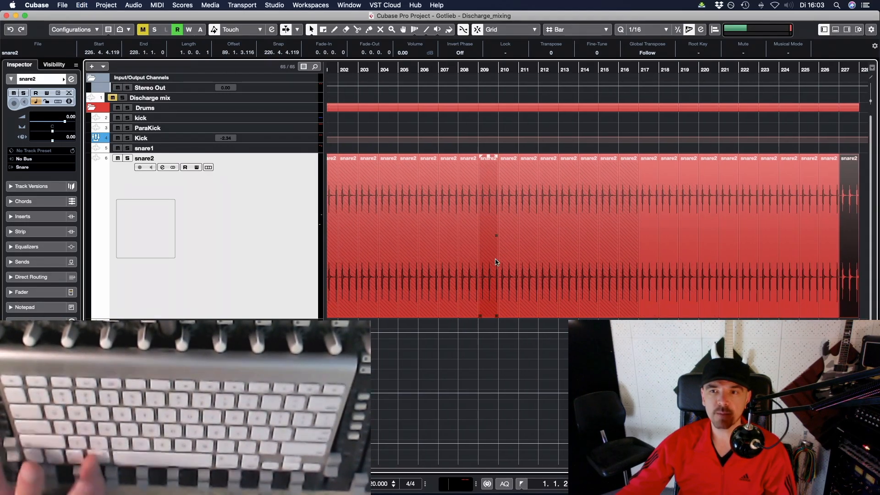
{"action": "key", "text": "super+d"}
{"action": "key", "text": "super+d"}
{"action": "key", "text": "super+d"}
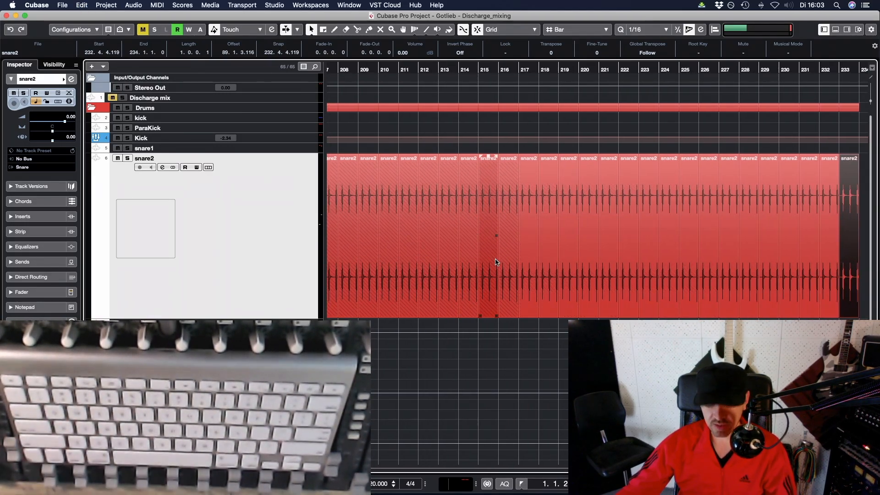
Undo the one-bar snare2 duplicates step by step from bar 233 back to the end of the long event
{"action": "key", "text": "g"}
{"action": "key", "text": "g"}
{"action": "key", "text": "g"}
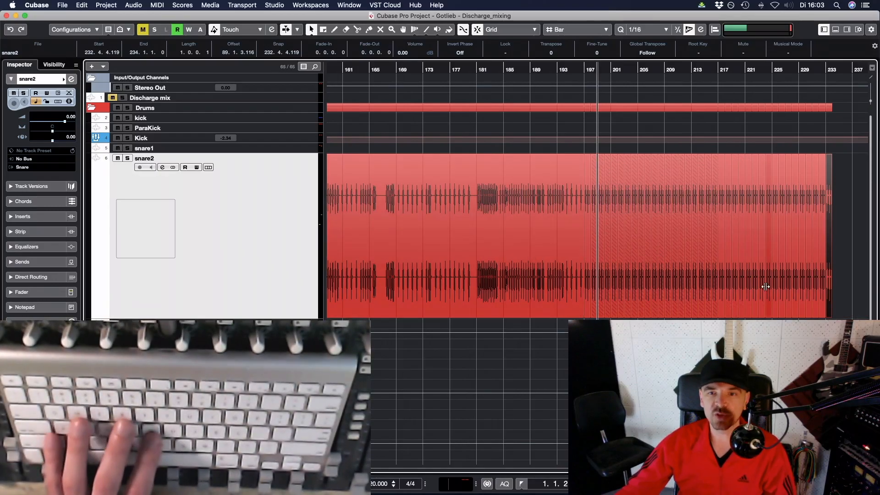
{"action": "key", "text": "super+z"}
{"action": "key", "text": "super+z"}
{"action": "key", "text": "super+z"}
{"action": "key", "text": "super+z"}
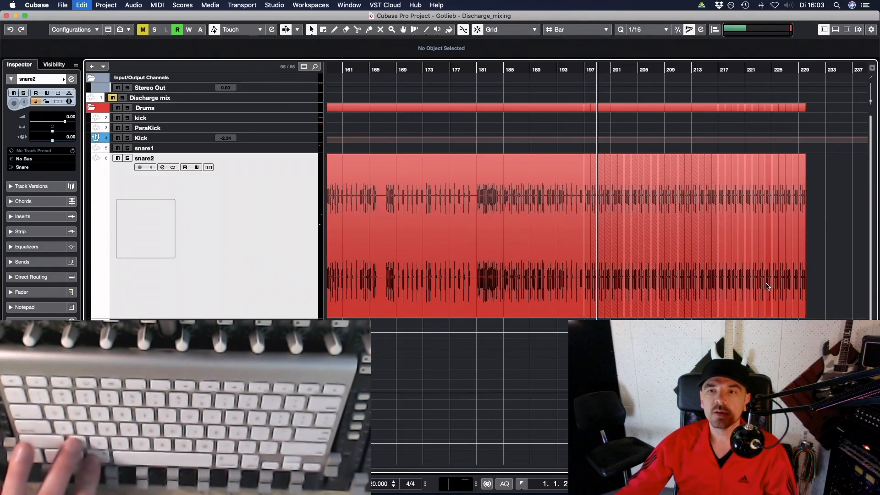
{"action": "key", "text": "super+z"}
{"action": "key", "text": "super+z"}
{"action": "key", "text": "super+z"}
{"action": "key", "text": "super+z"}
{"action": "key", "text": "super+z"}
{"action": "key", "text": "super+z"}
{"action": "key", "text": "super+z"}
{"action": "key", "text": "super+z"}
{"action": "key", "text": "super+z"}
{"action": "key", "text": "super+z"}
{"action": "key", "text": "super+z"}
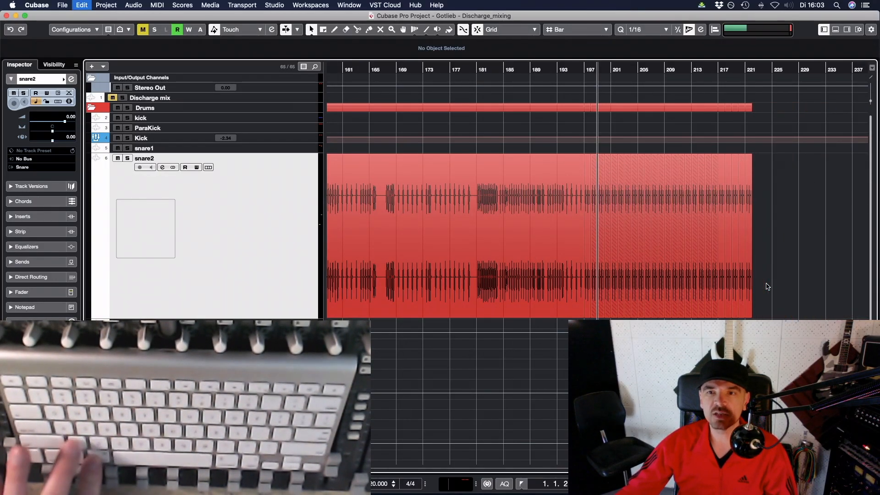
{"action": "key", "text": "super+z"}
{"action": "key", "text": "super+z"}
{"action": "key", "text": "super+z"}
{"action": "key", "text": "super+z"}
{"action": "key", "text": "super+z"}
{"action": "key", "text": "super+z"}
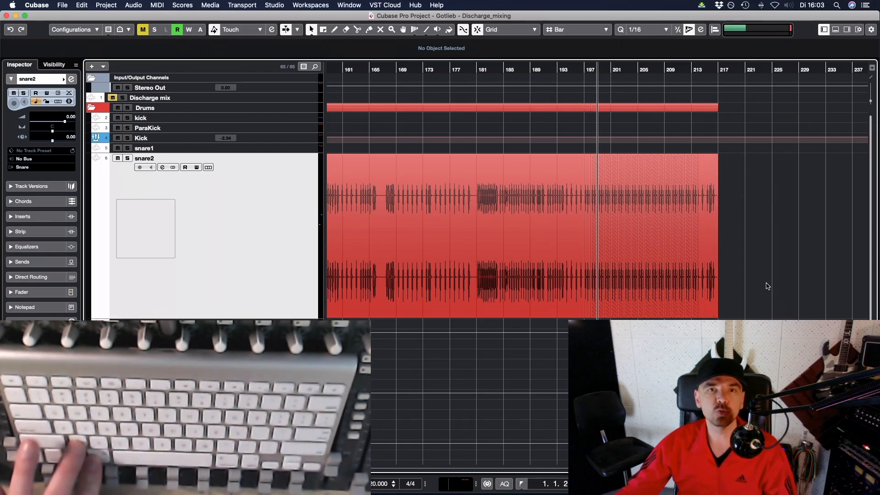
Undo the remaining one-bar snare2 duplicates and the range split at bars 197 and 198
{"action": "key", "text": "super+z"}
{"action": "key", "text": "super+z"}
{"action": "key", "text": "super+z"}
{"action": "key", "text": "super+z"}
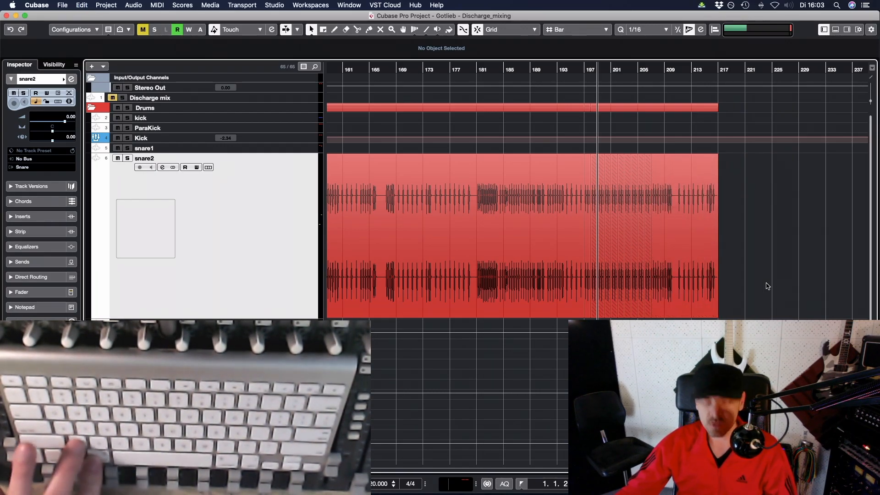
{"action": "key", "text": "super+z"}
{"action": "key", "text": "super+z"}
{"action": "key", "text": "super+z"}
{"action": "key", "text": "super+z"}
{"action": "key", "text": "super+z"}
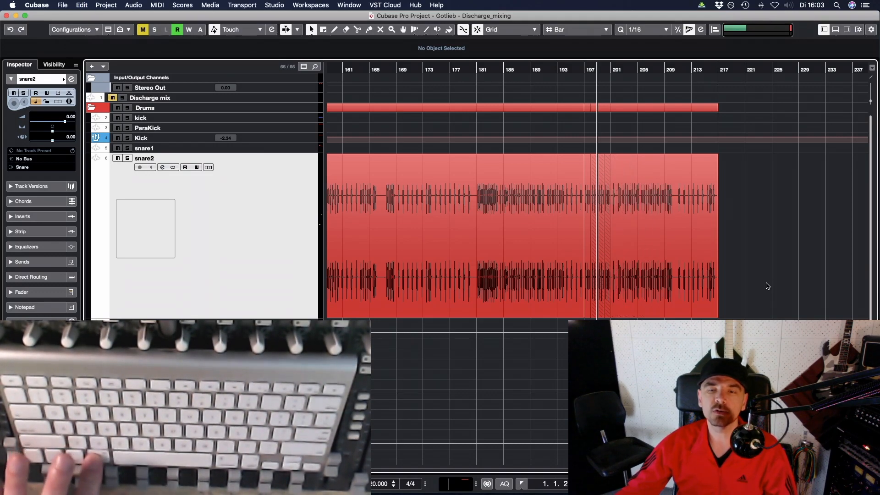
{"action": "key", "text": "super+z"}
{"action": "key", "text": "super+z"}
{"action": "key", "text": "super+z"}
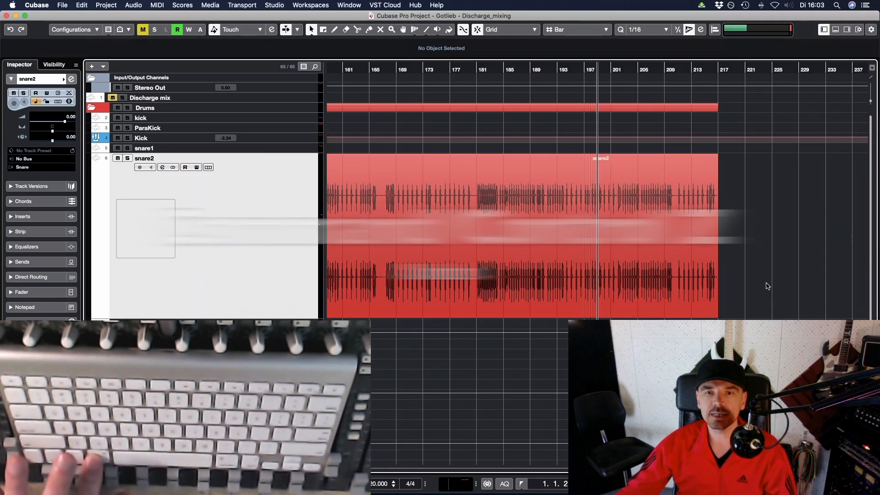
Undo the duplication of the long snare2 event that follows the original
{"action": "key", "text": "super+z"}
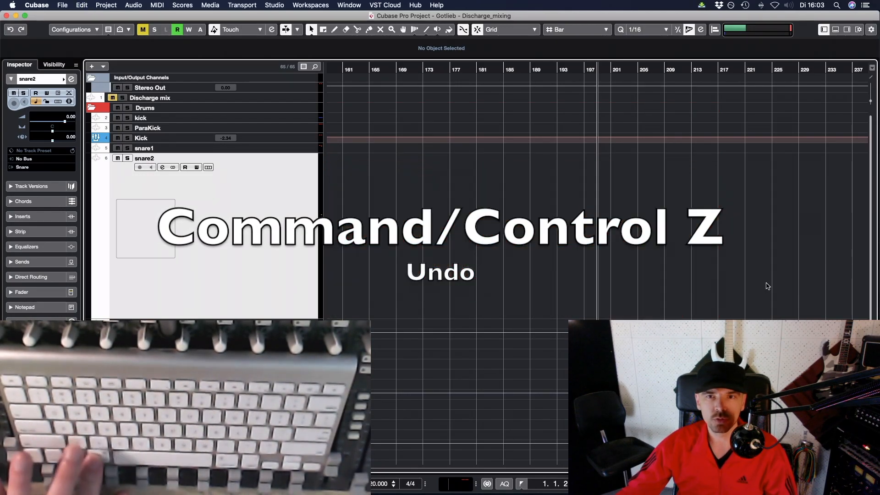
{"action": "key", "text": "super+z"}
{"action": "key", "text": "super+z"}
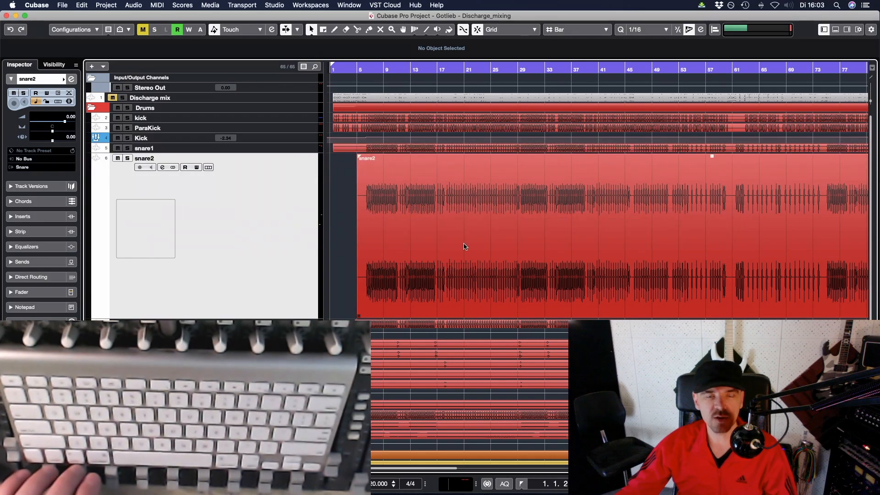
Zoom to show the whole project, and zoom in horizontally around bar 6
{"action": "key", "text": "shift+f"}
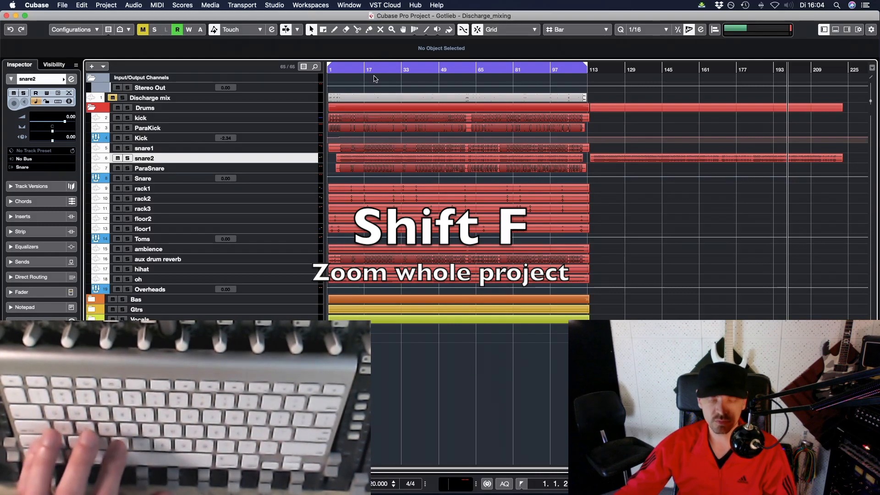
{"action": "key", "text": "shift+f"}
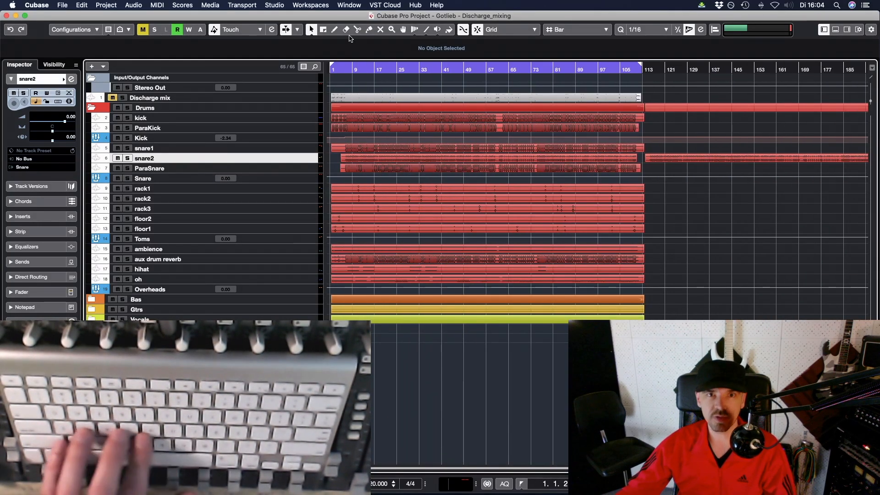
{"action": "key", "text": "h"}
{"action": "key", "text": "h"}
{"action": "key", "text": "h"}
{"action": "key", "text": "h"}
{"action": "key", "text": "h"}
{"action": "key", "text": "h"}
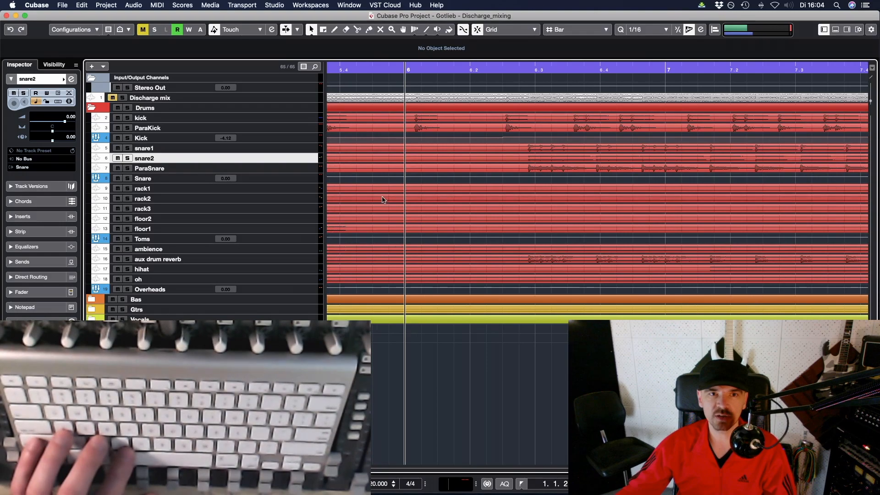
Enlarge the snare2 track, look through the tracks below it, and reduce it to its compact height
{"action": "key", "text": "super+Down"}
{"action": "scroll", "coordinate": [289, 249], "scroll_direction": "down", "scroll_amount": 3}
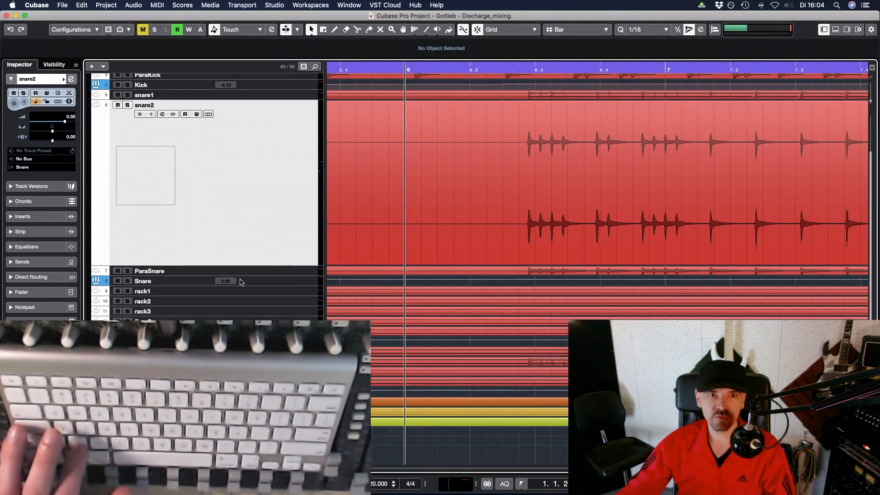
{"action": "scroll", "coordinate": [436, 193], "scroll_direction": "down", "scroll_amount": 4}
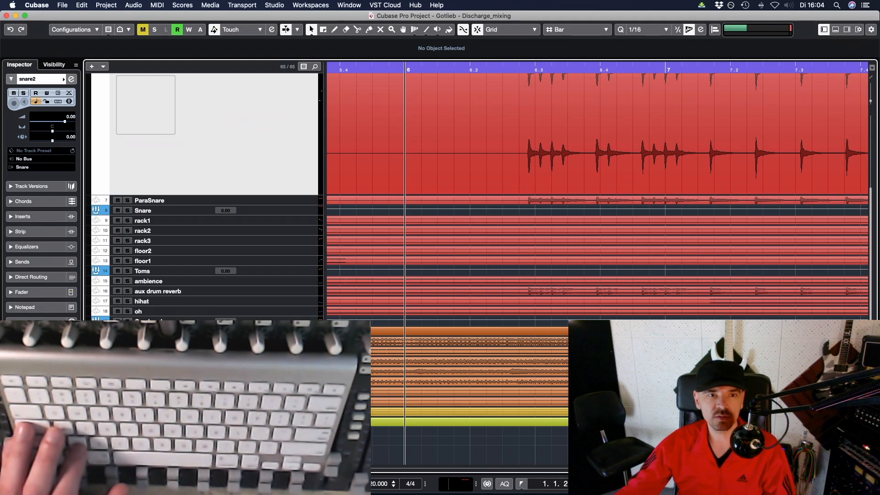
{"action": "scroll", "coordinate": [435, 192], "scroll_direction": "down", "scroll_amount": 2}
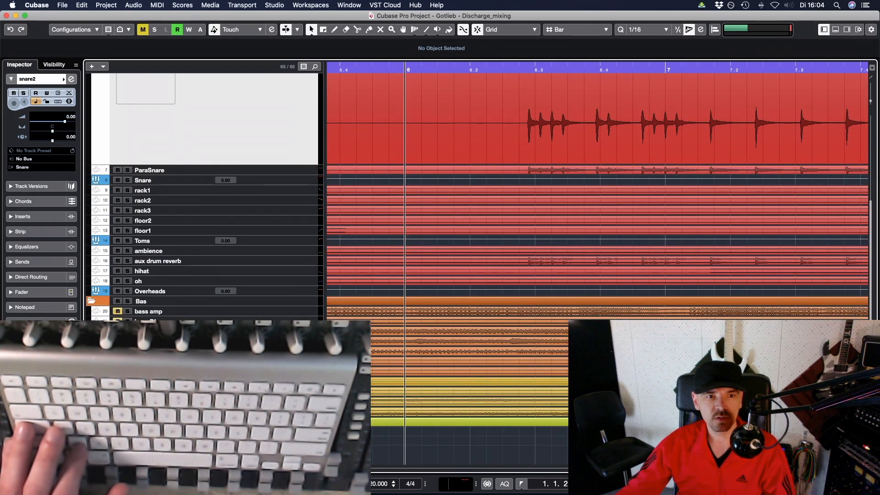
{"action": "scroll", "coordinate": [596, 192], "scroll_direction": "down", "scroll_amount": 4}
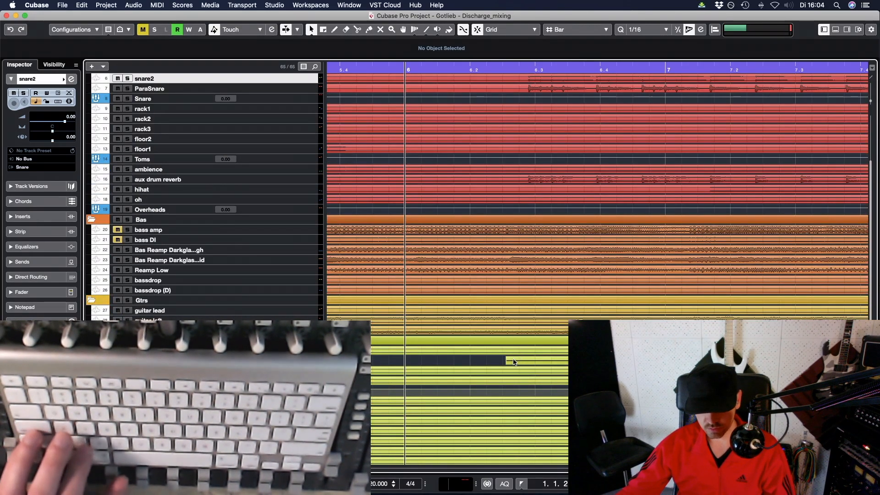
Increase the height of all tracks, and zoom back out to fit the whole project length
{"action": "key", "text": "shift+h"}
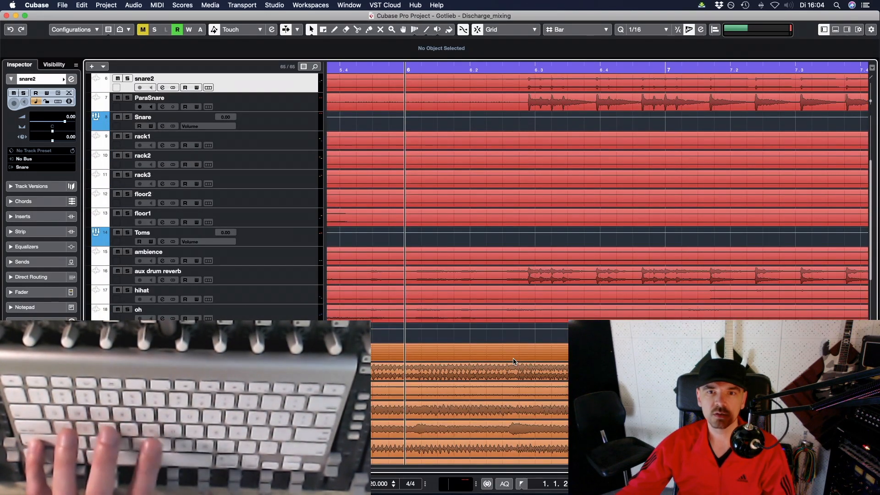
{"action": "key", "text": "shift+h"}
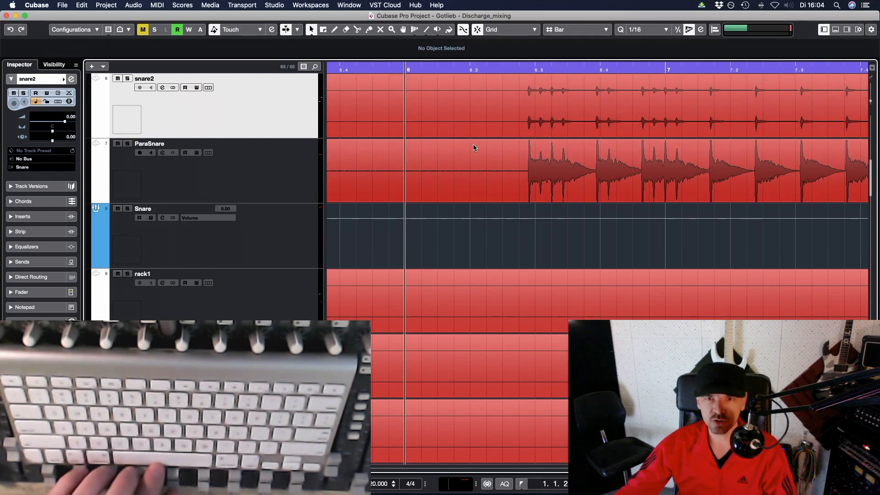
{"action": "key", "text": "g"}
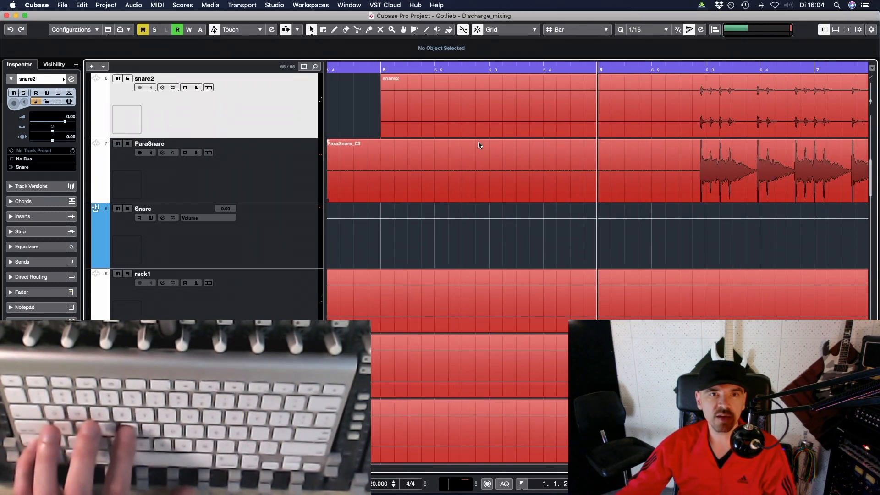
{"action": "key", "text": "shift+f"}
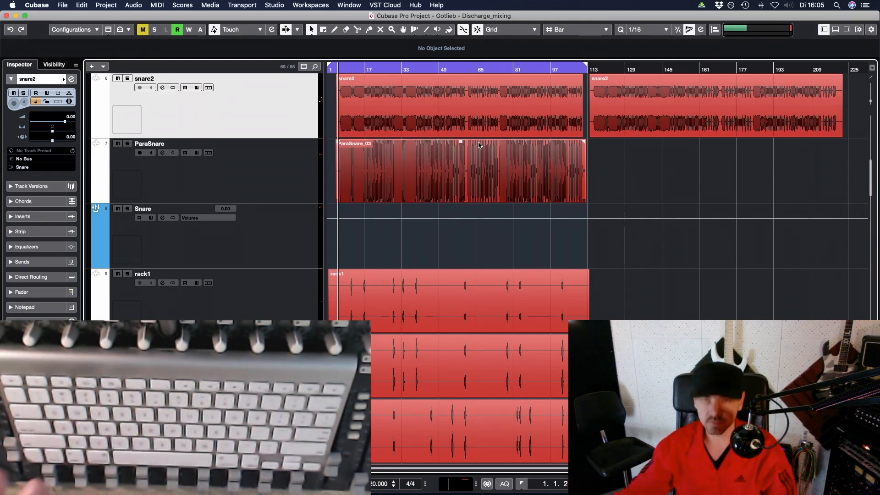
Delete the duplicated snare2 event that starts at bar 111
{"action": "scroll", "coordinate": [640, 265], "scroll_direction": "down", "scroll_amount": 15}
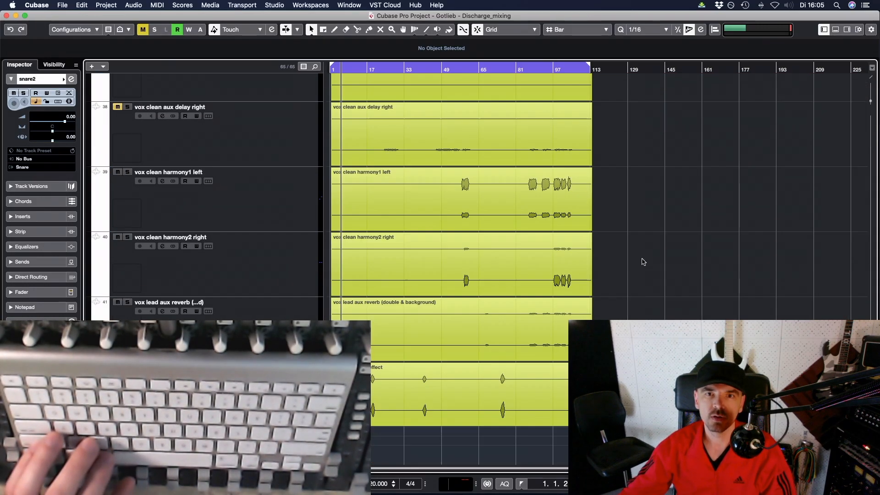
{"action": "scroll", "coordinate": [658, 270], "scroll_direction": "up", "scroll_amount": 20}
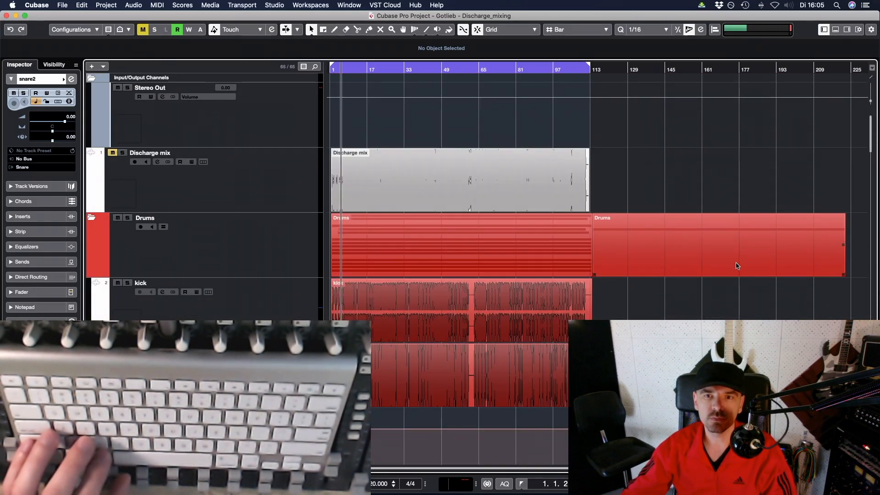
{"action": "scroll", "coordinate": [737, 266], "scroll_direction": "down", "scroll_amount": 6}
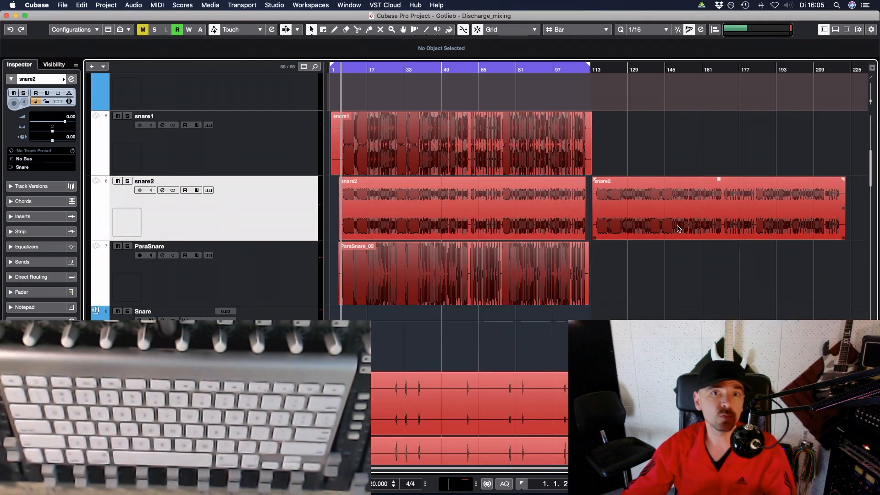
{"action": "left_click", "coordinate": [697, 218]}
{"action": "key", "text": "BackSpace"}
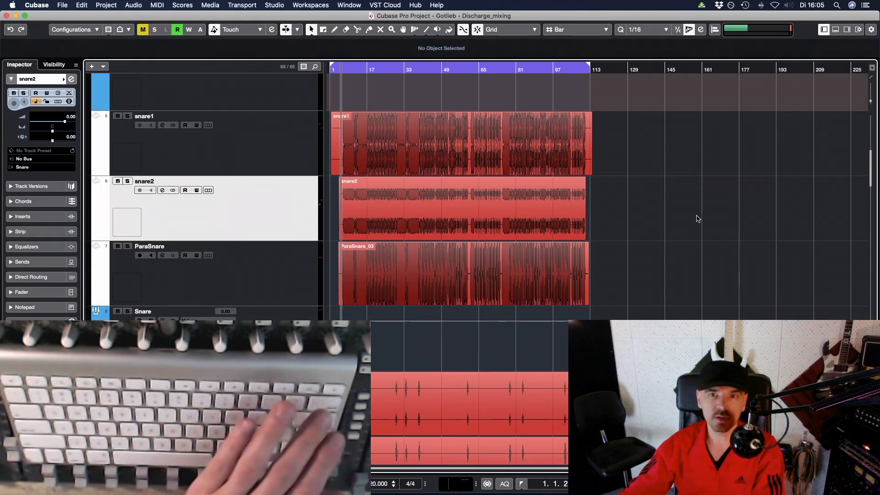
Reduce all tracks to minimum height and toggle the snare2 track between enlarged and compact size
{"action": "key", "text": "shift+g"}
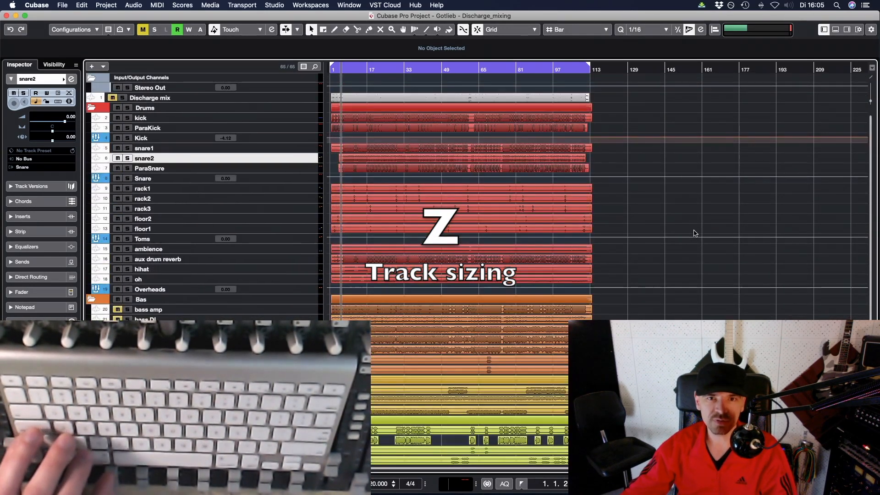
{"action": "key", "text": "z"}
{"action": "key", "text": "z"}
{"action": "key", "text": "z"}
{"action": "key", "text": "z"}
{"action": "key", "text": "z"}
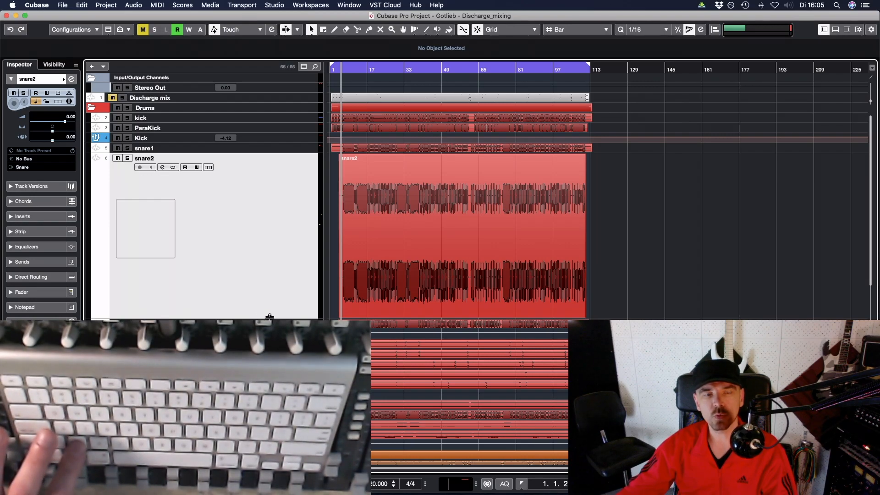
{"action": "key", "text": "z"}
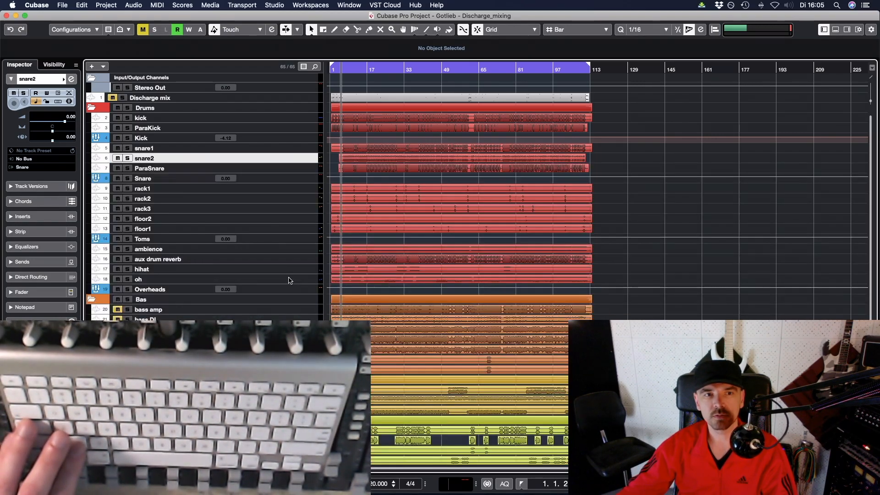
{"action": "key", "text": "z"}
{"action": "key", "text": "z"}
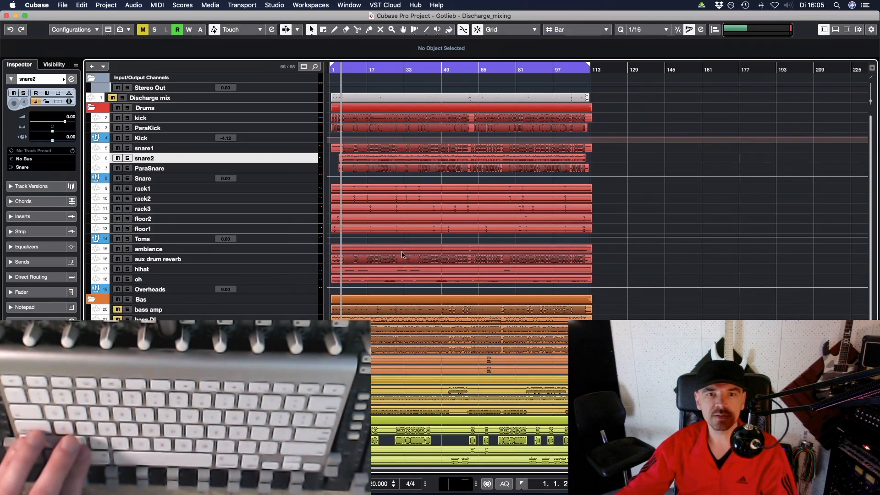
Select the kick track, increase the height of all tracks and look through the track list
{"action": "left_click", "coordinate": [297, 121]}
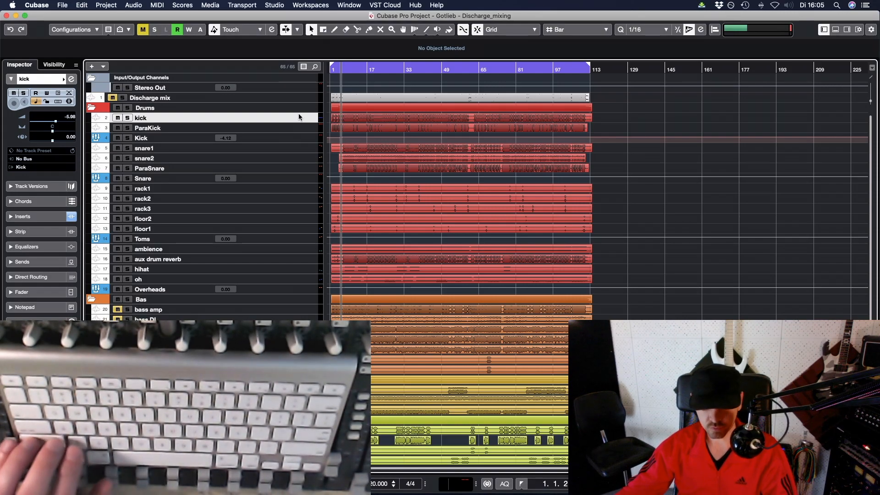
{"action": "key", "text": "shift+h"}
{"action": "key", "text": "shift+h"}
{"action": "key", "text": "shift+h"}
{"action": "key", "text": "shift+h"}
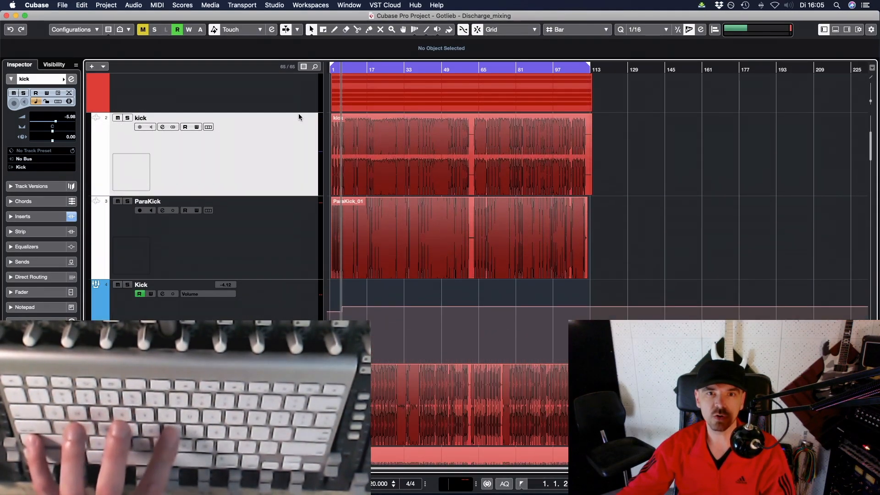
{"action": "key", "text": "shift+h"}
{"action": "key", "text": "shift+h"}
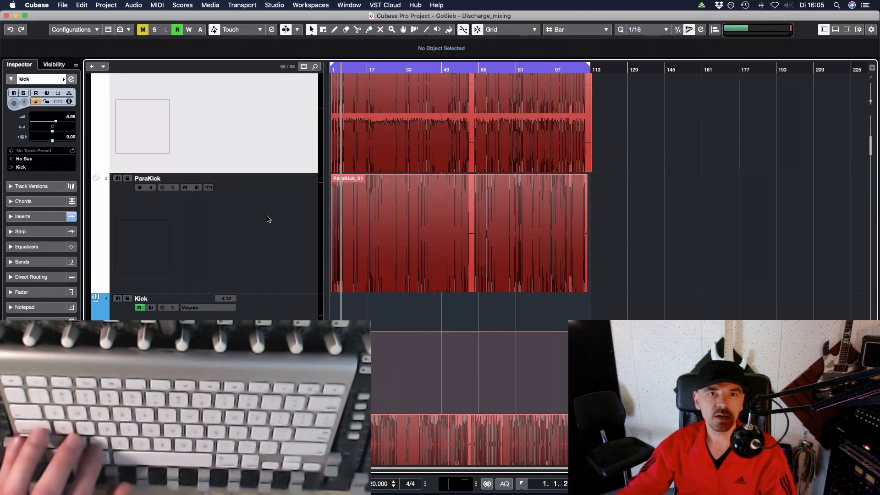
{"action": "scroll", "coordinate": [270, 219], "scroll_direction": "up", "scroll_amount": 5}
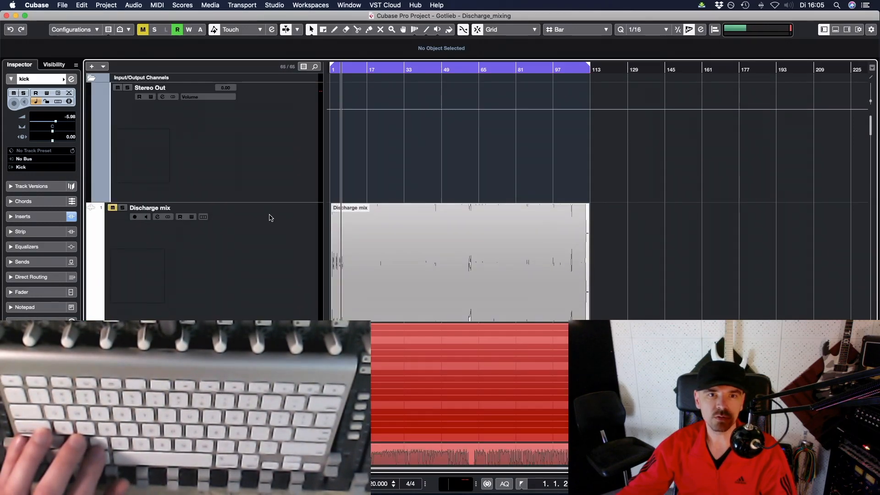
{"action": "scroll", "coordinate": [271, 218], "scroll_direction": "down", "scroll_amount": 15}
{"action": "scroll", "coordinate": [270, 218], "scroll_direction": "up", "scroll_amount": 15}
Select the Discharge mix track and enlarge it alone, with all other tracks at minimum height
{"action": "left_click", "coordinate": [270, 241]}
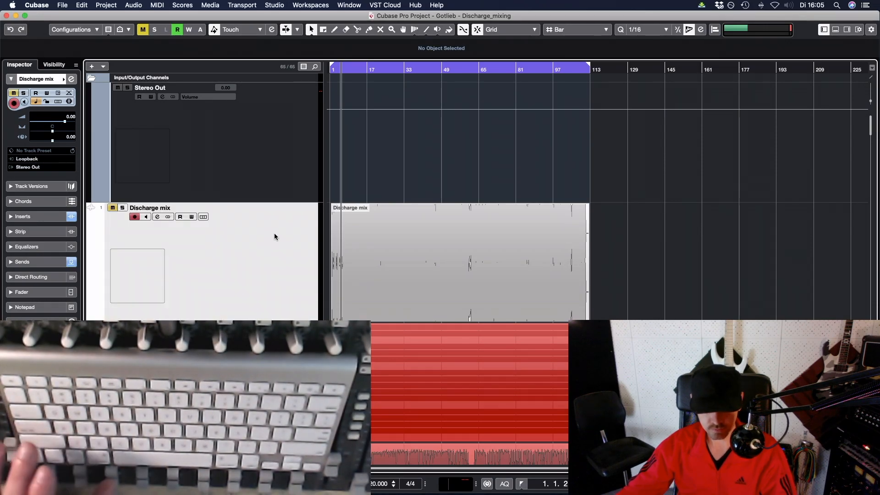
{"action": "key", "text": "alt+Up"}
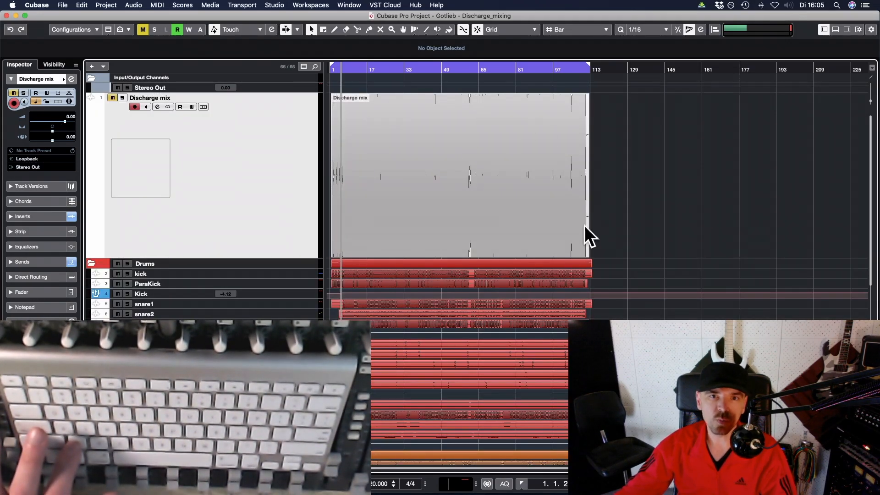
{"action": "scroll", "coordinate": [428, 319], "scroll_direction": "down", "scroll_amount": 10}
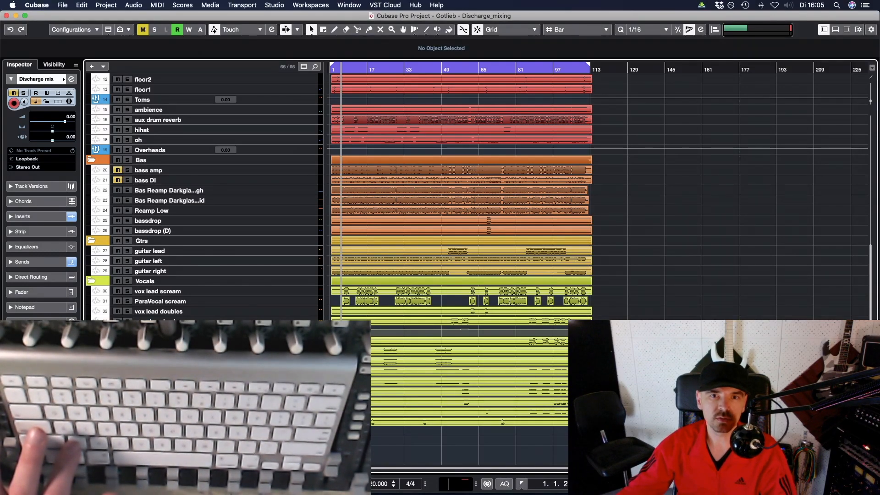
Enlarge the Discharge mix track, return it to minimum height and look through the whole track list
{"action": "key", "text": "alt+Down"}
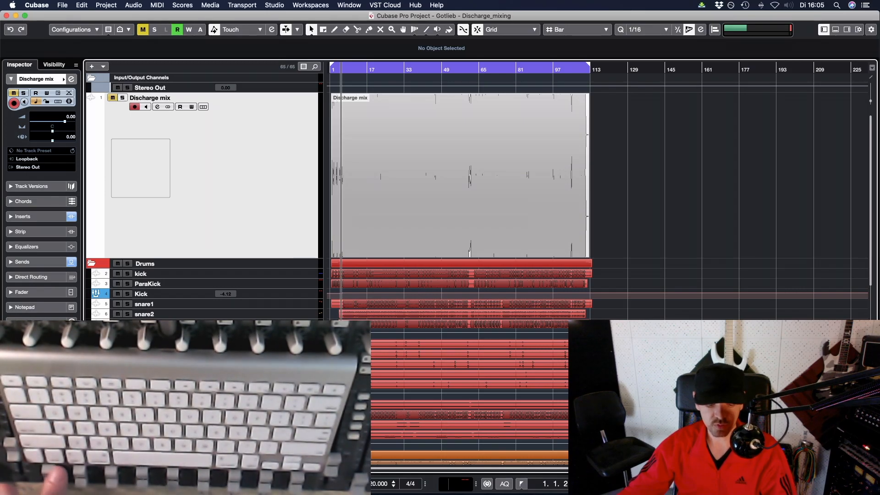
{"action": "key", "text": "alt+Up"}
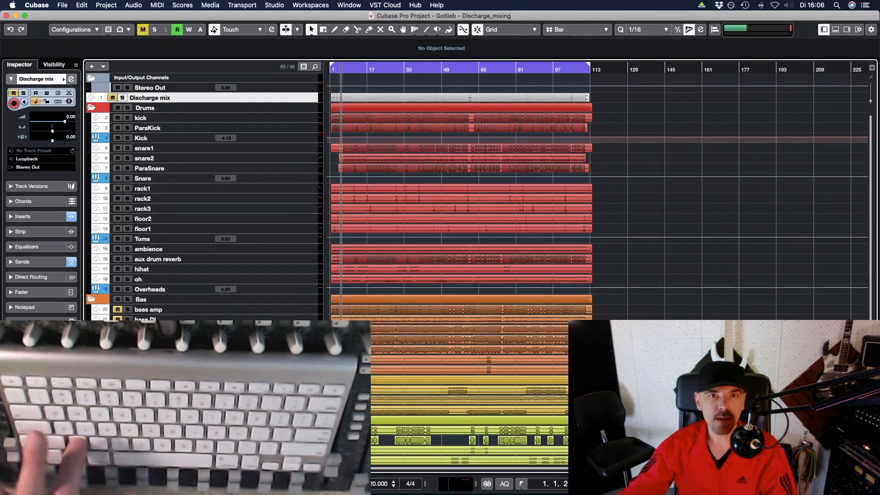
{"action": "scroll", "coordinate": [671, 187], "scroll_direction": "down", "scroll_amount": 5}
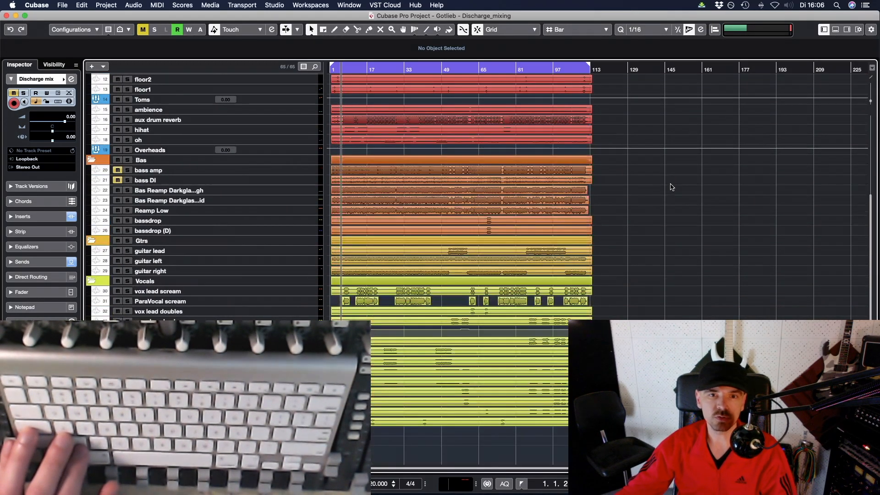
{"action": "scroll", "coordinate": [671, 189], "scroll_direction": "up", "scroll_amount": 5}
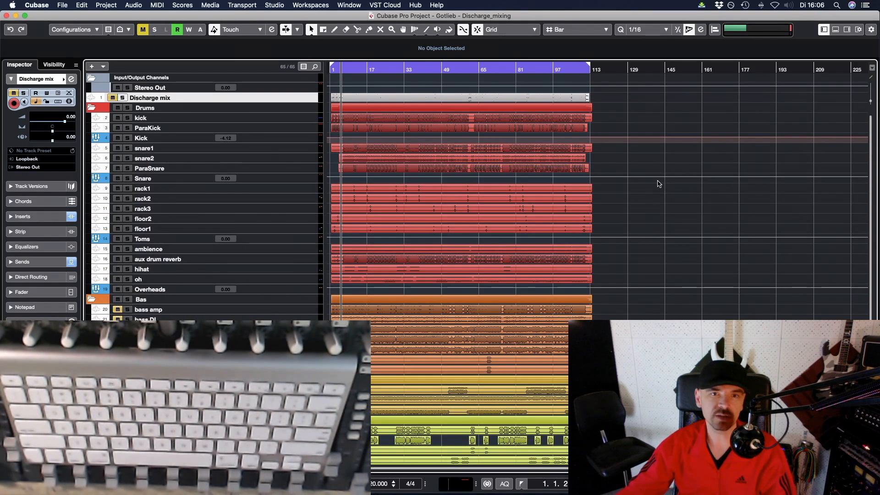
{"action": "scroll", "coordinate": [647, 223], "scroll_direction": "down", "scroll_amount": 5}
{"action": "scroll", "coordinate": [649, 224], "scroll_direction": "up", "scroll_amount": 5}
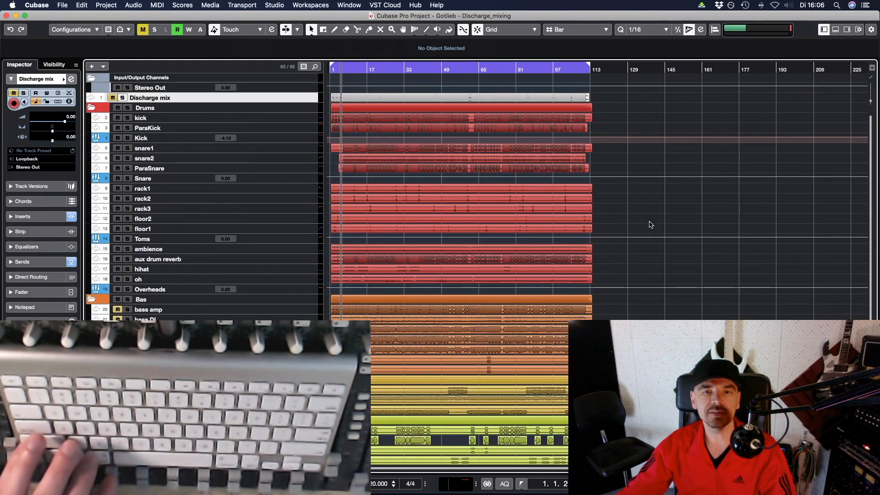
Collapse the Bas, Gtrs, Vocals and Drums folders and fit the full project length in the view
{"action": "left_click", "coordinate": [91, 301]}
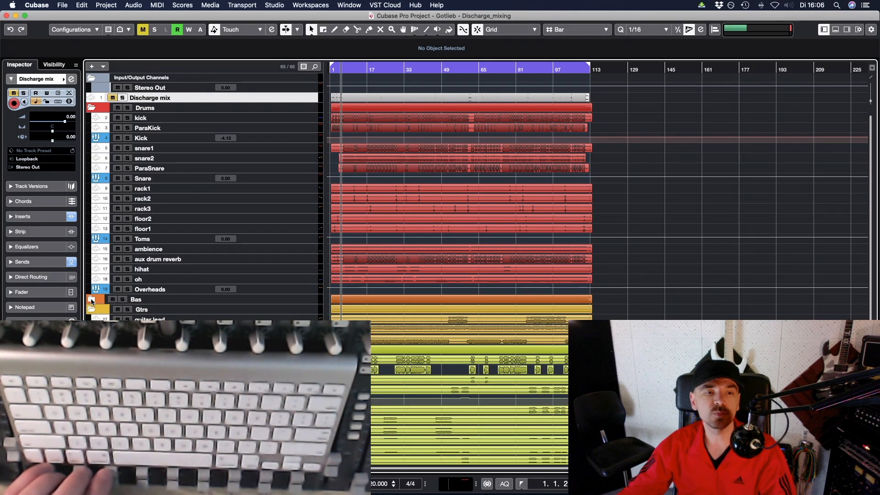
{"action": "left_click", "coordinate": [92, 314]}
{"action": "left_click", "coordinate": [91, 319]}
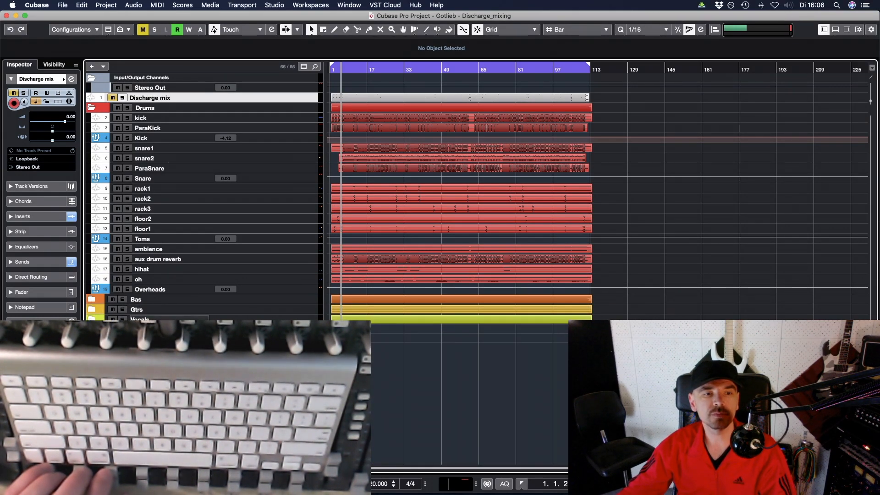
{"action": "left_click", "coordinate": [91, 108]}
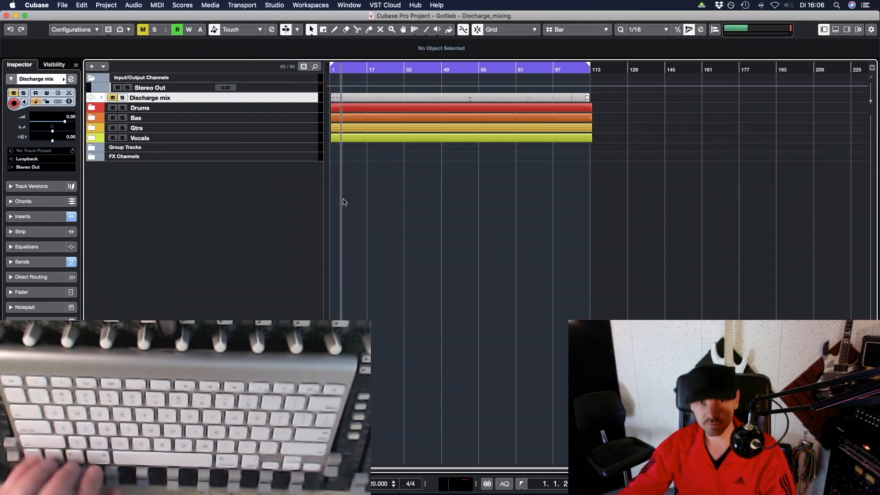
{"action": "key", "text": "shift+f"}
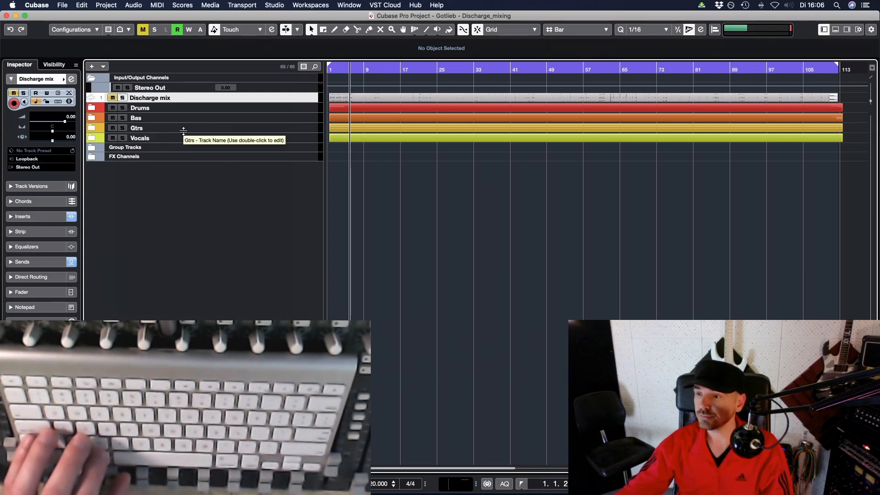
Expand the Drums folder and enlarge the kick track inside it
{"action": "left_click", "coordinate": [220, 110]}
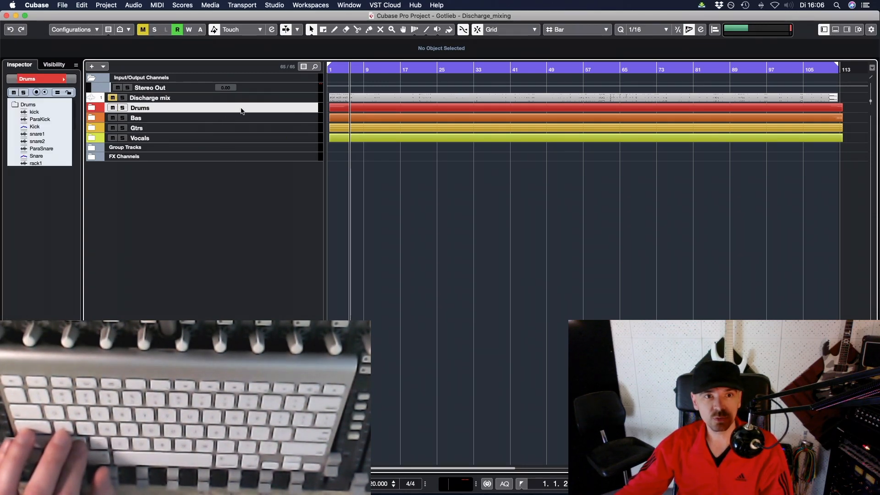
{"action": "left_click", "coordinate": [106, 107]}
{"action": "left_click", "coordinate": [107, 107]}
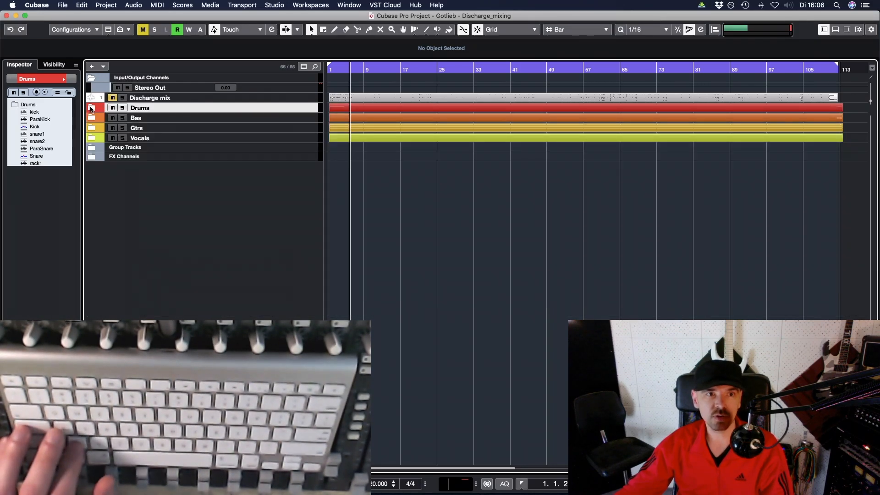
{"action": "left_click", "coordinate": [106, 107]}
{"action": "left_click_drag", "start_coordinate": [88, 123], "coordinate": [88, 279]}
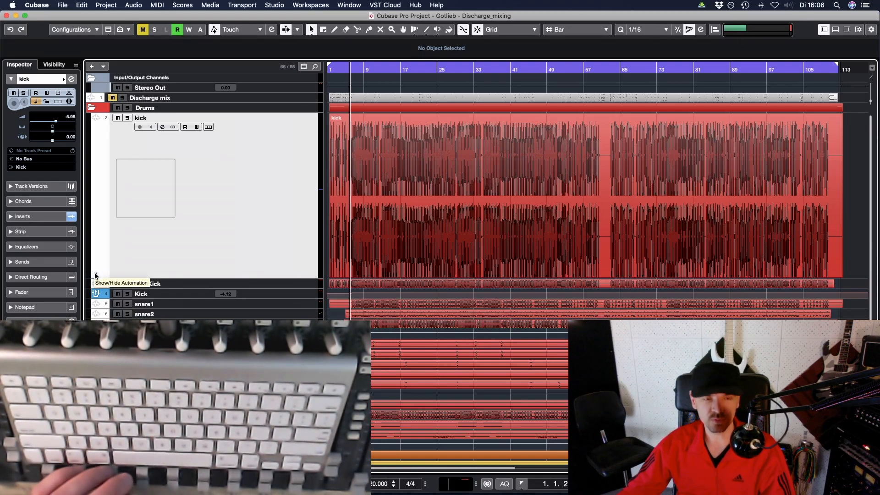
Show the kick track's automation lane and enlarge it with the Volume parameter displayed
{"action": "left_click", "coordinate": [94, 272]}
{"action": "left_click", "coordinate": [156, 284]}
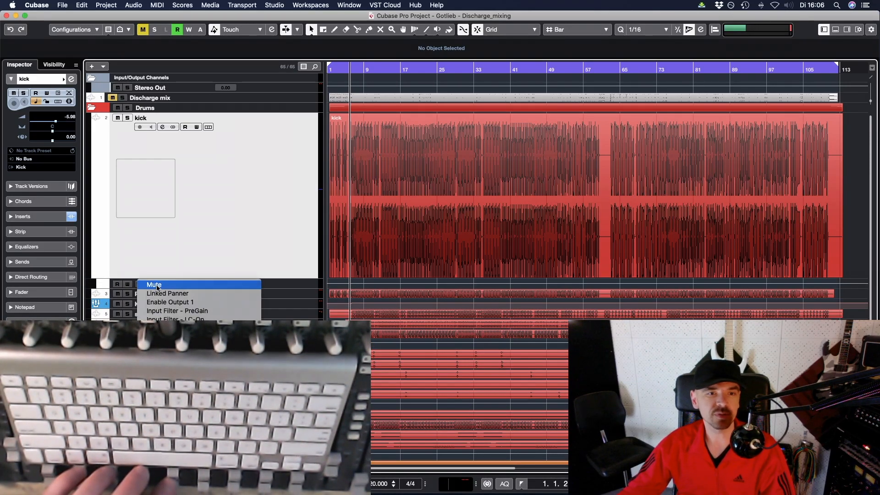
{"action": "left_click", "coordinate": [287, 285]}
{"action": "left_click", "coordinate": [289, 288]}
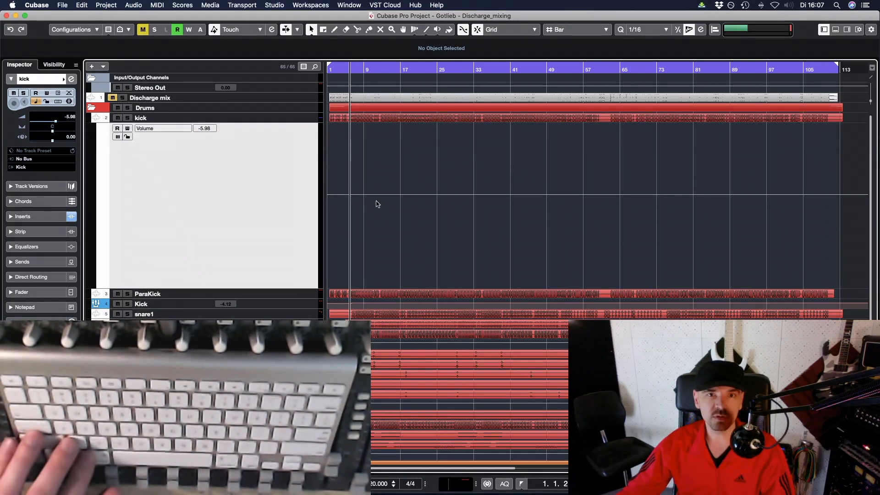
Try a freehand volume automation curve in the kick lane and undo it
{"action": "mouse_move", "coordinate": [381, 182]}
{"action": "left_mouse_down"}
{"action": "mouse_move", "coordinate": [436, 192]}
{"action": "mouse_move", "coordinate": [449, 157]}
{"action": "mouse_move", "coordinate": [507, 153]}
{"action": "mouse_move", "coordinate": [510, 203]}
{"action": "mouse_move", "coordinate": [585, 155]}
{"action": "mouse_move", "coordinate": [639, 155]}
{"action": "mouse_move", "coordinate": [643, 202]}
{"action": "left_mouse_up"}
{"action": "key", "text": "super+z"}
{"action": "key", "text": "super+z"}
{"action": "key", "text": "super+z"}
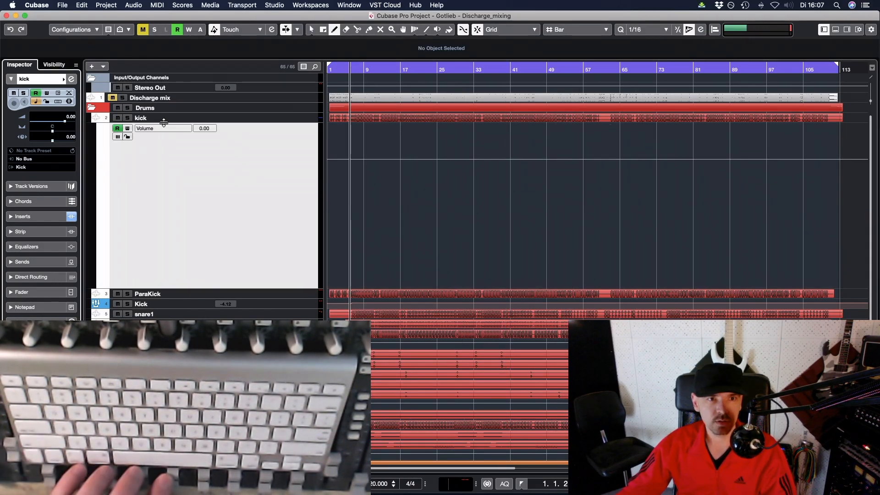
Switch the kick automation lane to Standard Panner - Pan Left-Right, sketch a pan curve from about bar 8 to 45 and shrink the lane
{"action": "left_click", "coordinate": [154, 129]}
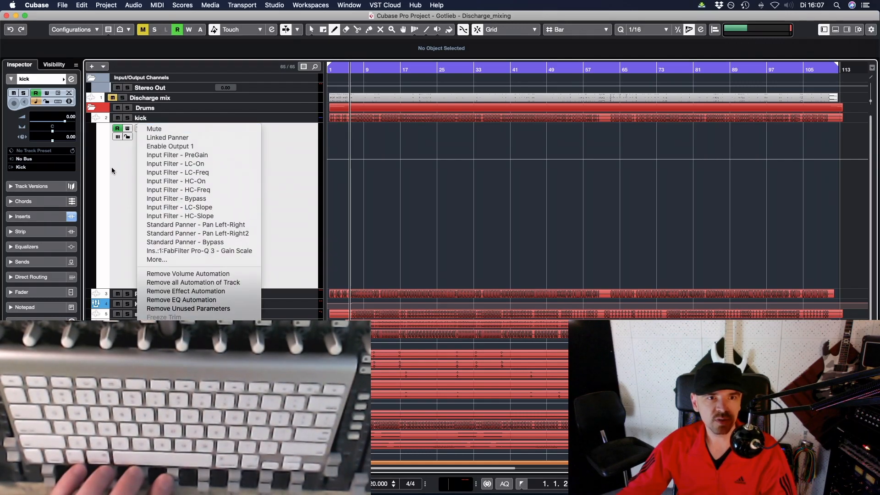
{"action": "left_click", "coordinate": [205, 225]}
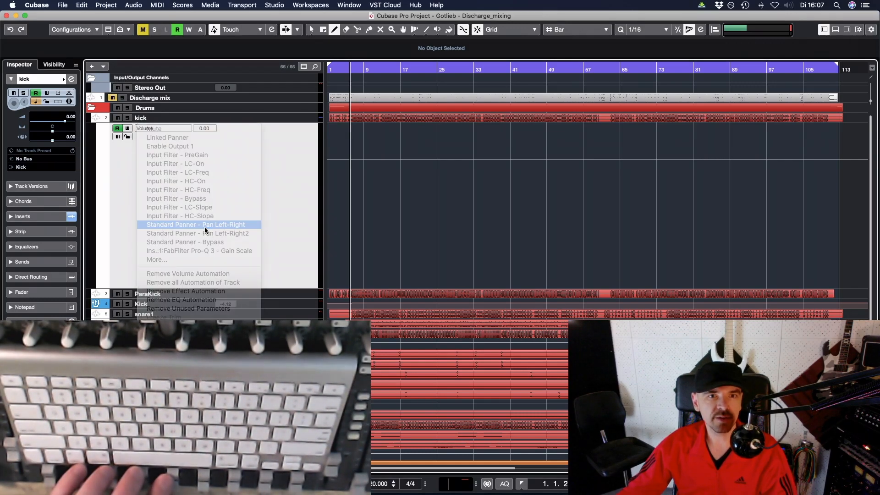
{"action": "mouse_move", "coordinate": [359, 207]}
{"action": "left_mouse_down"}
{"action": "mouse_move", "coordinate": [363, 200]}
{"action": "mouse_move", "coordinate": [440, 199]}
{"action": "mouse_move", "coordinate": [531, 238]}
{"action": "left_mouse_up"}
{"action": "left_click_drag", "start_coordinate": [278, 288], "coordinate": [277, 151]}
{"action": "left_click_drag", "start_coordinate": [444, 147], "coordinate": [239, 155]}
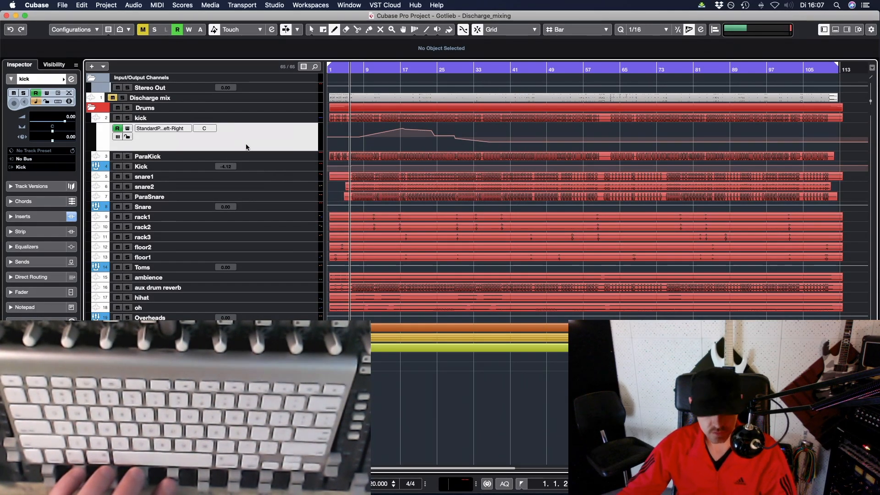
Try extending the kick's pan curve to about bar 94 and undo all of the drawn pan automation
{"action": "key", "text": "super+z"}
{"action": "mouse_move", "coordinate": [568, 237]}
{"action": "left_mouse_down"}
{"action": "mouse_move", "coordinate": [540, 182]}
{"action": "mouse_move", "coordinate": [596, 172]}
{"action": "mouse_move", "coordinate": [608, 232]}
{"action": "mouse_move", "coordinate": [655, 183]}
{"action": "mouse_move", "coordinate": [676, 202]}
{"action": "mouse_move", "coordinate": [732, 207]}
{"action": "mouse_move", "coordinate": [757, 190]}
{"action": "left_mouse_up"}
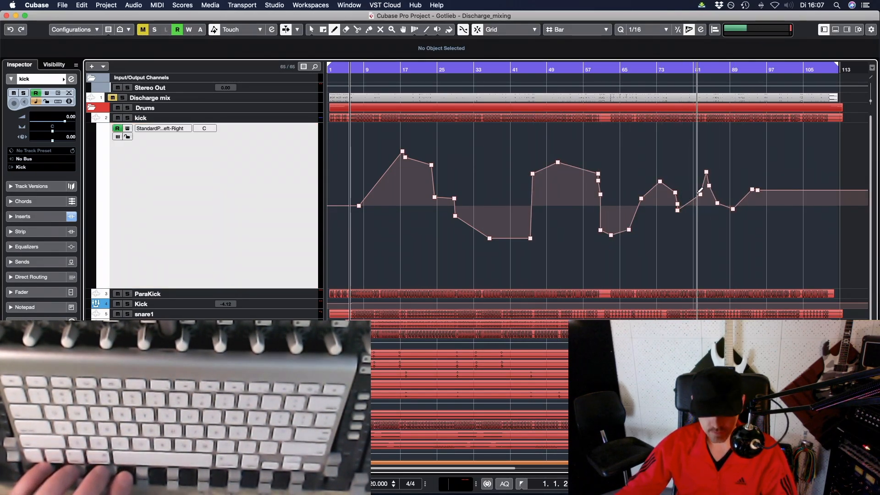
{"action": "key", "text": "super+z"}
{"action": "key", "text": "super+z"}
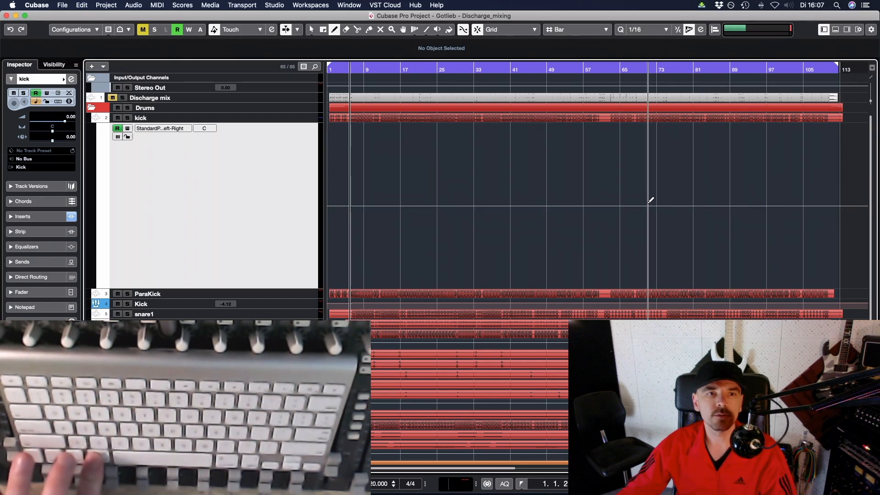
Shrink the kick's pan automation lane and increase the height of the Drums folder track
{"action": "left_click_drag", "start_coordinate": [121, 288], "coordinate": [122, 133]}
{"action": "left_click_drag", "start_coordinate": [355, 66], "coordinate": [330, 118]}
{"action": "left_click_drag", "start_coordinate": [242, 112], "coordinate": [243, 176]}
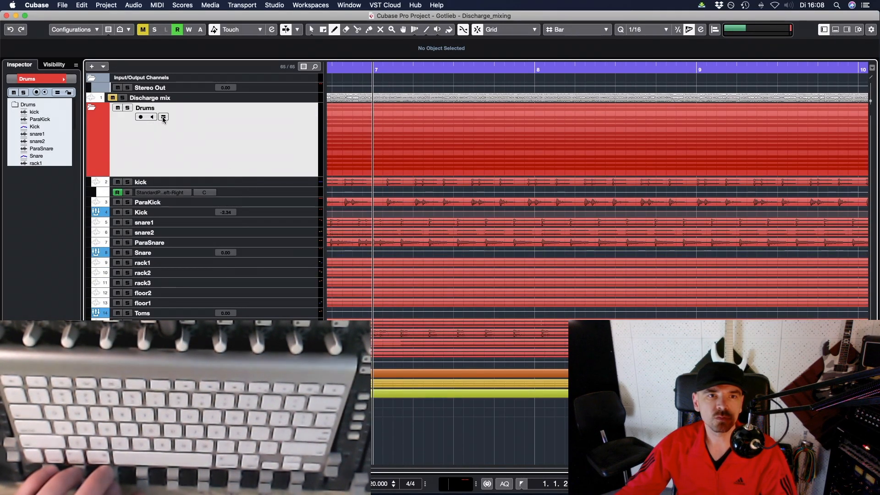
Turn on group editing for the Drums folder and activate the Object Selection tool
{"action": "left_click_drag", "start_coordinate": [348, 68], "coordinate": [163, 120]}
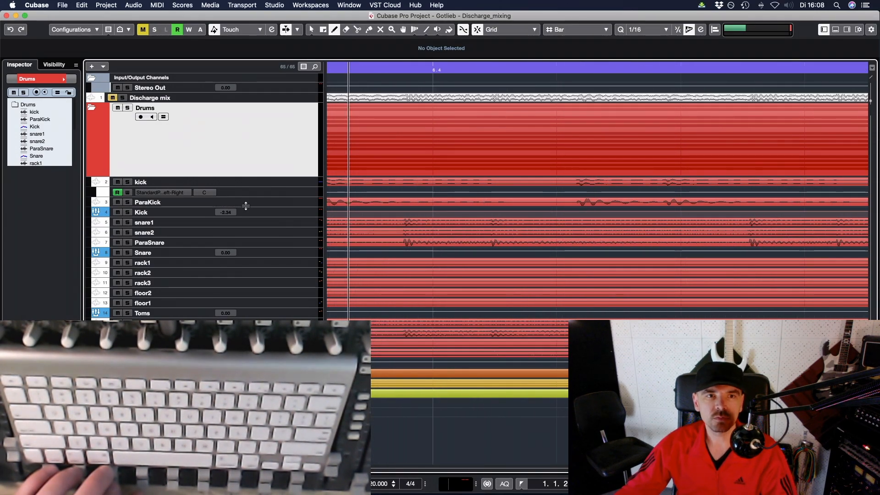
{"action": "left_click", "coordinate": [164, 117]}
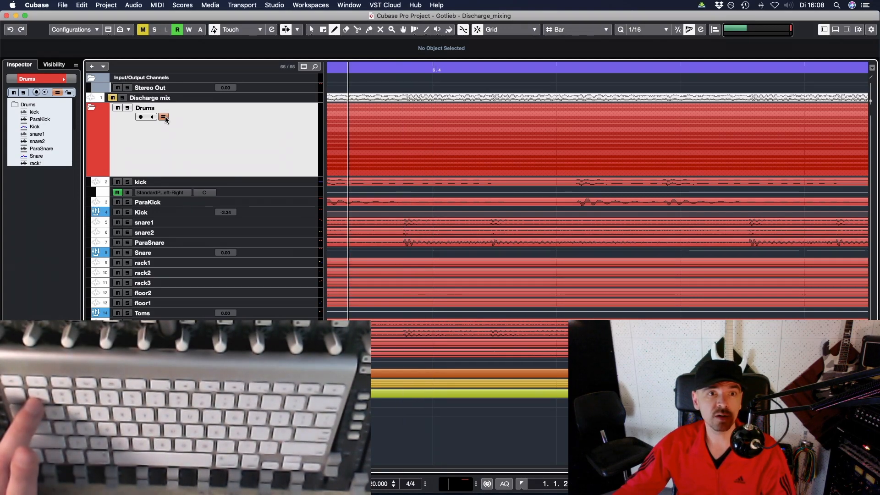
{"action": "key", "text": "1"}
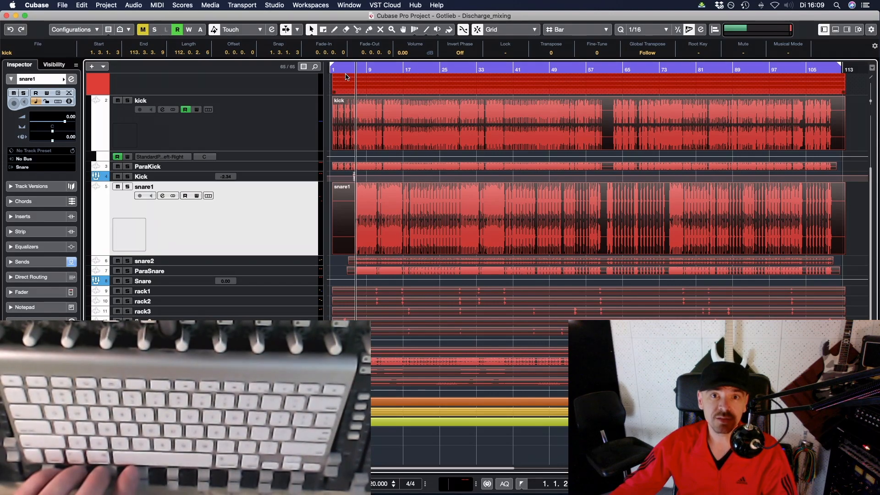
Clear the selection near bar 6 and select the kick event together with its grouped drum events
{"action": "left_click_drag", "start_coordinate": [350, 67], "coordinate": [459, 105]}
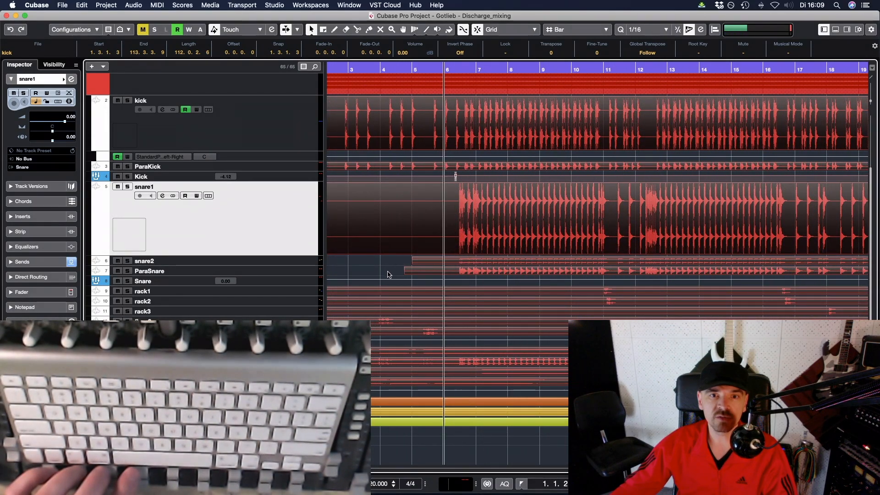
{"action": "left_click", "coordinate": [388, 271]}
{"action": "left_click", "coordinate": [496, 133]}
{"action": "left_click", "coordinate": [463, 225], "text": "shift"}
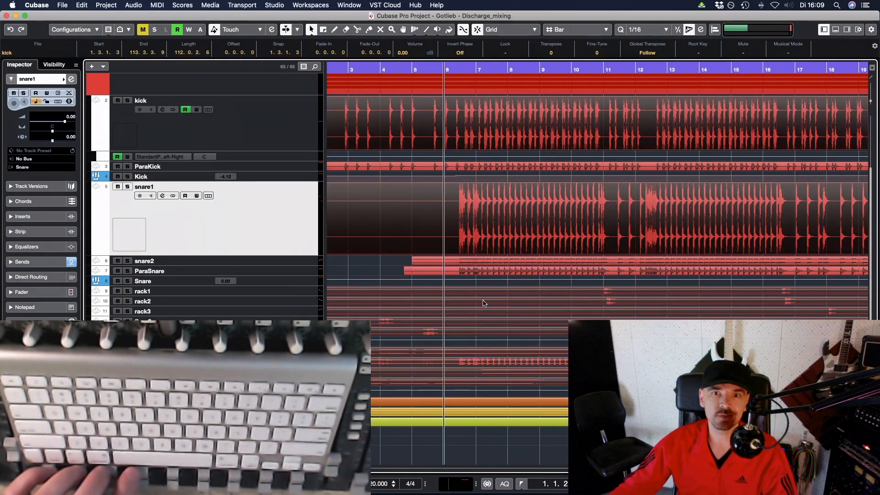
Compare where the grouped drum events start and end across the song, including those outside the group selection
{"action": "key", "text": "g"}
{"action": "key", "text": "g"}
{"action": "key", "text": "g"}
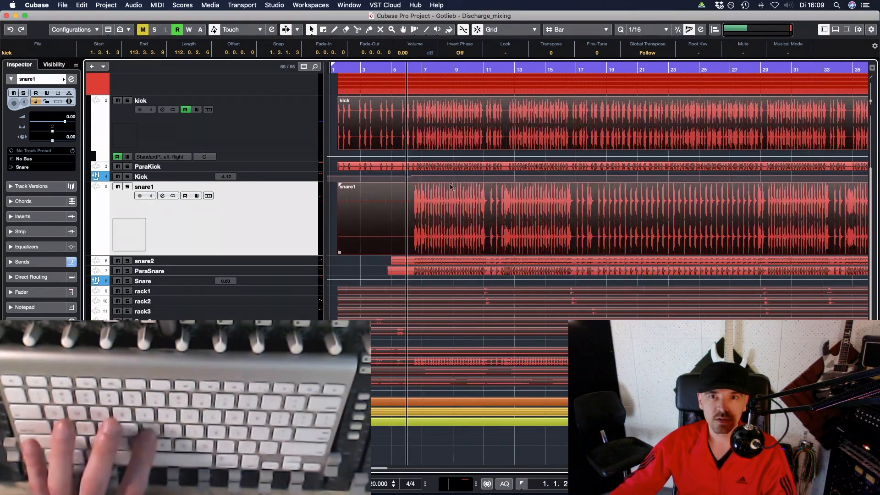
{"action": "scroll", "coordinate": [200, 139], "scroll_direction": "up", "scroll_amount": 3}
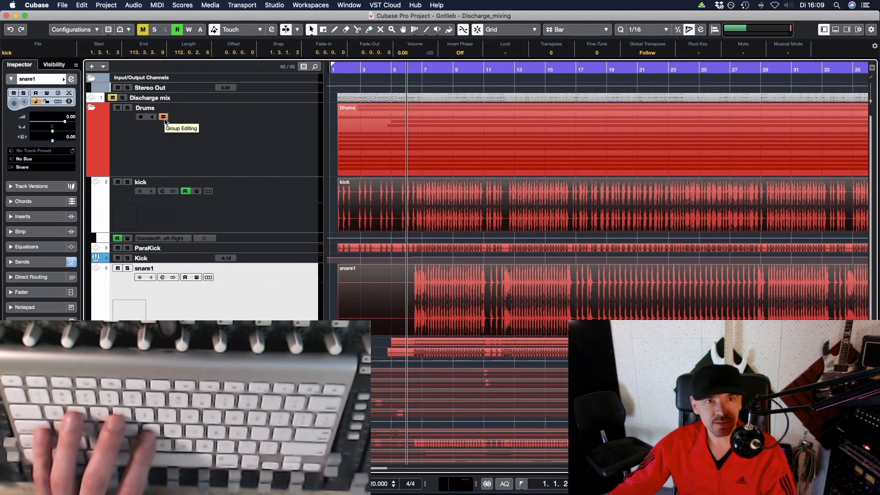
{"action": "scroll", "coordinate": [453, 251], "scroll_direction": "right", "scroll_amount": 15}
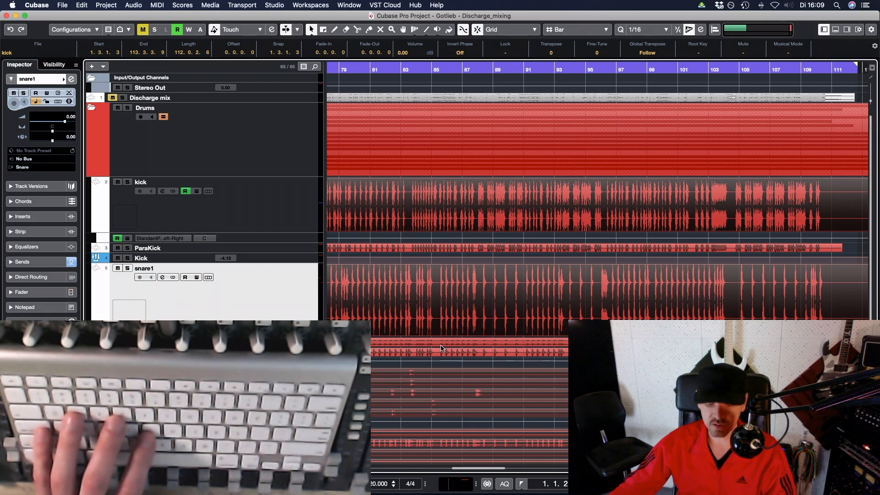
{"action": "key", "text": "g"}
{"action": "key", "text": "g"}
{"action": "key", "text": "g"}
{"action": "key", "text": "g"}
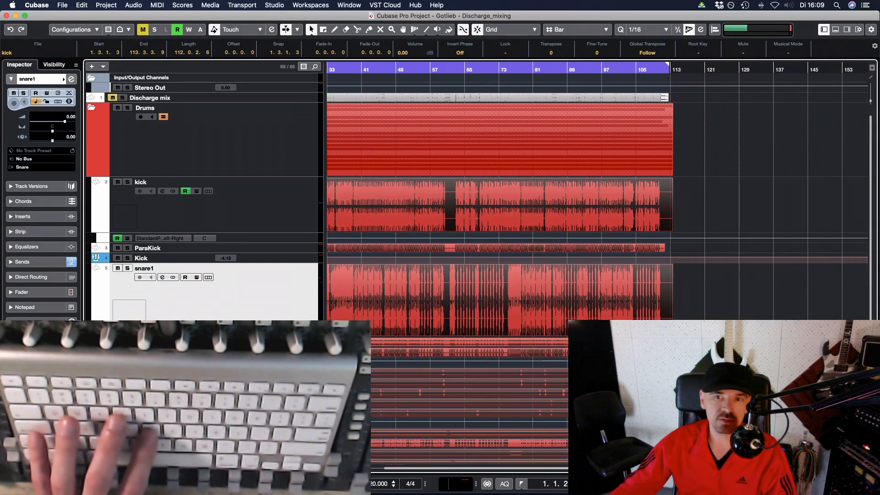
{"action": "key", "text": "g"}
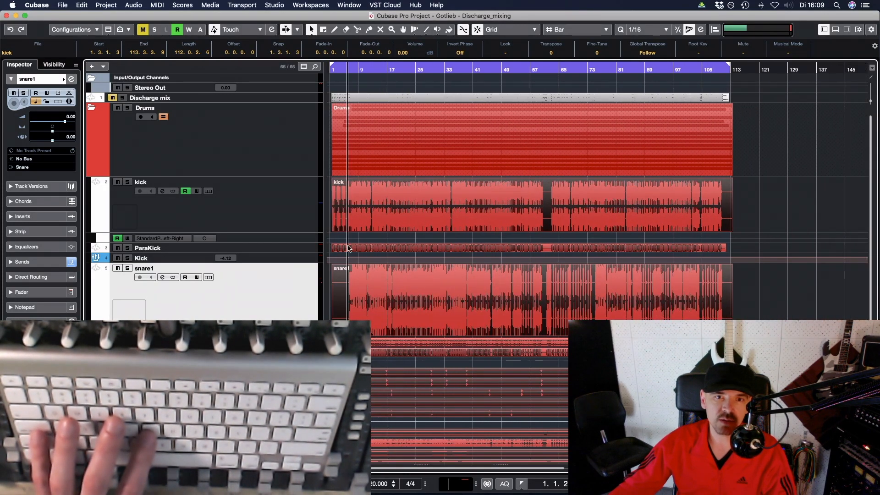
{"action": "key", "text": "g"}
{"action": "scroll", "coordinate": [374, 415], "scroll_direction": "down", "scroll_amount": 3}
{"action": "scroll", "coordinate": [374, 414], "scroll_direction": "up", "scroll_amount": 3}
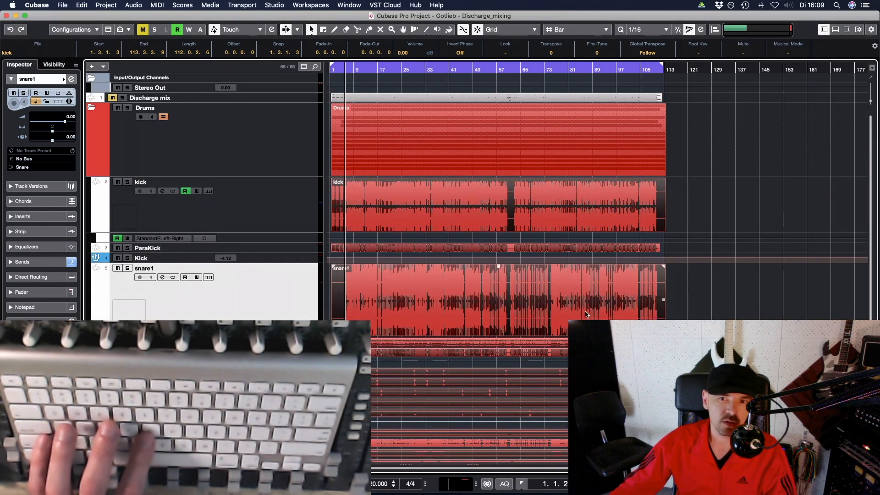
Shrink the track heights so the whole Drums folder fits and select the drum events on all its tracks
{"action": "key", "text": "shift+g"}
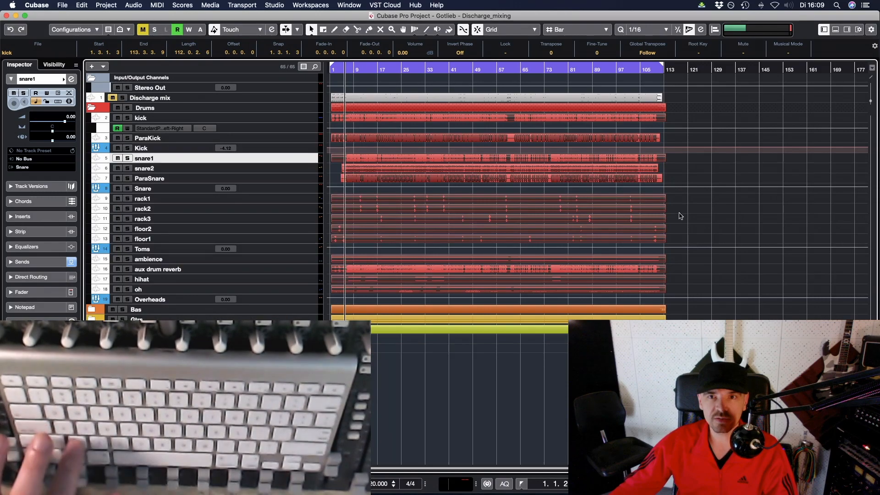
{"action": "left_click_drag", "start_coordinate": [684, 118], "coordinate": [388, 287]}
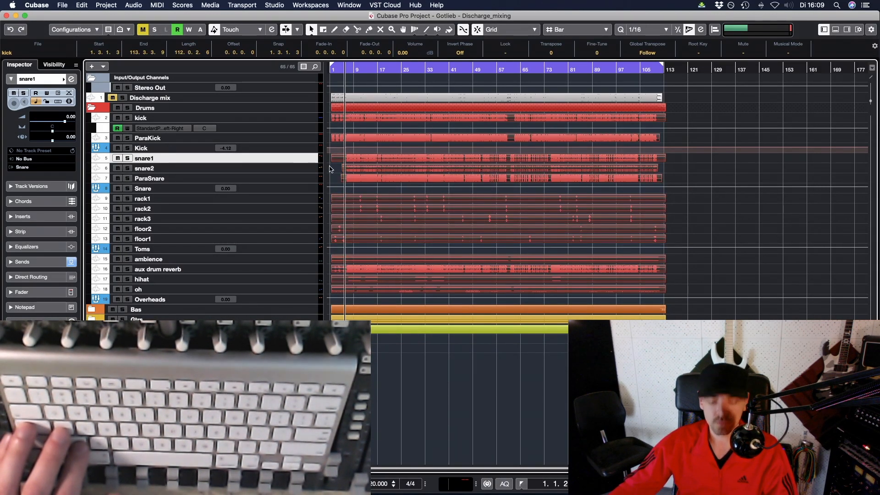
Try splitting the selected drum events at 7.4.4.118 with the Split tool, and undo the split
{"action": "key", "text": "3"}
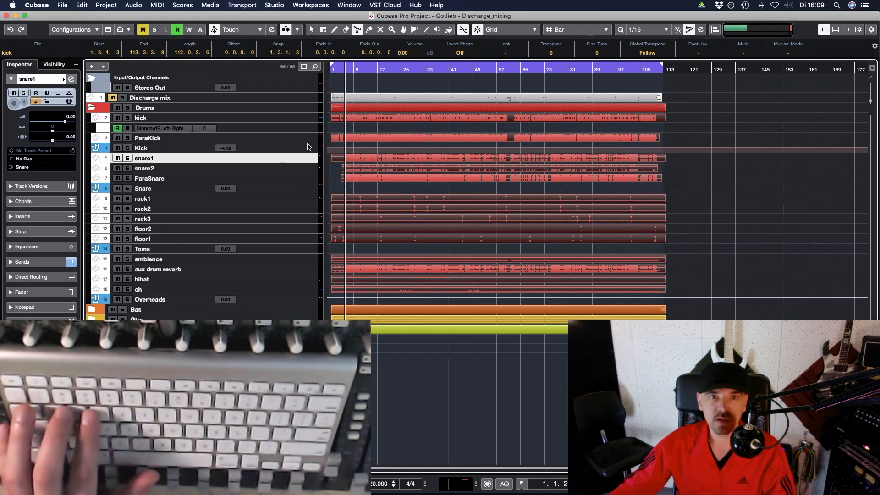
{"action": "left_click", "coordinate": [352, 121]}
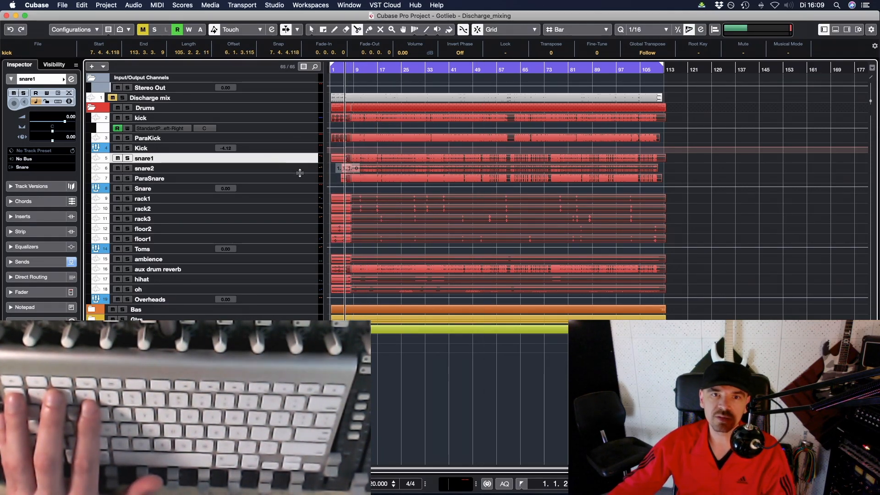
{"action": "key", "text": "super+z"}
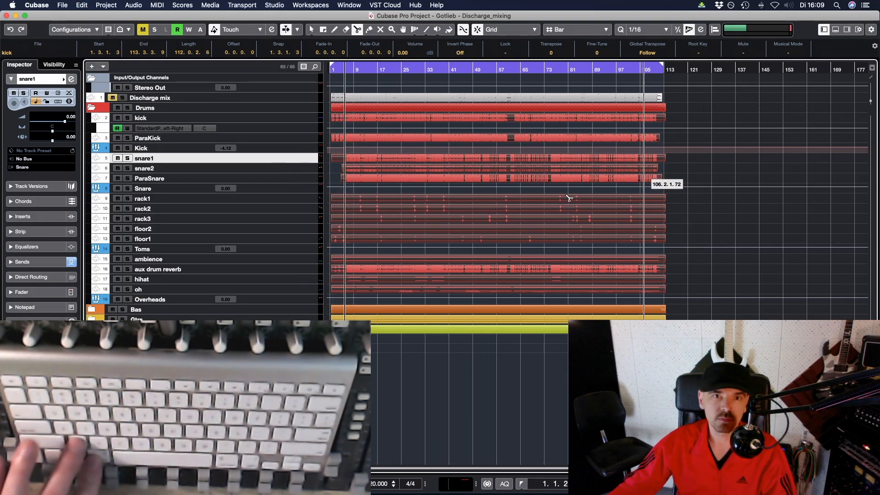
Extend the start of the snare2 event back to 1.3.1.3 and the start of the ParaSnare event to 4.1.4.108
{"action": "key", "text": "1"}
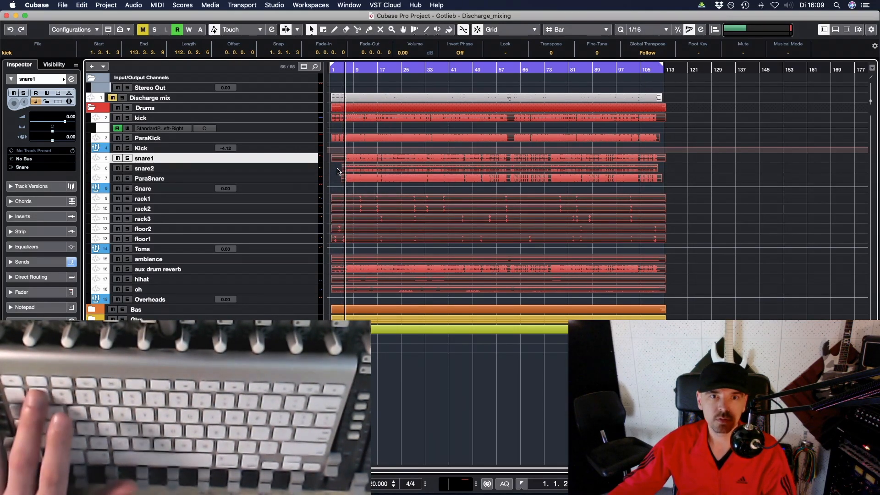
{"action": "left_click", "coordinate": [339, 171]}
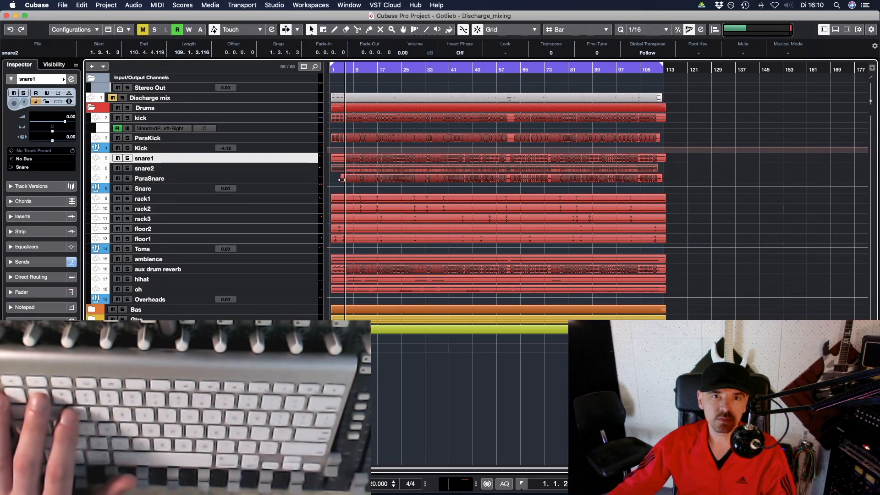
{"action": "left_click", "coordinate": [342, 180]}
{"action": "left_click_drag", "start_coordinate": [340, 181], "coordinate": [330, 182]}
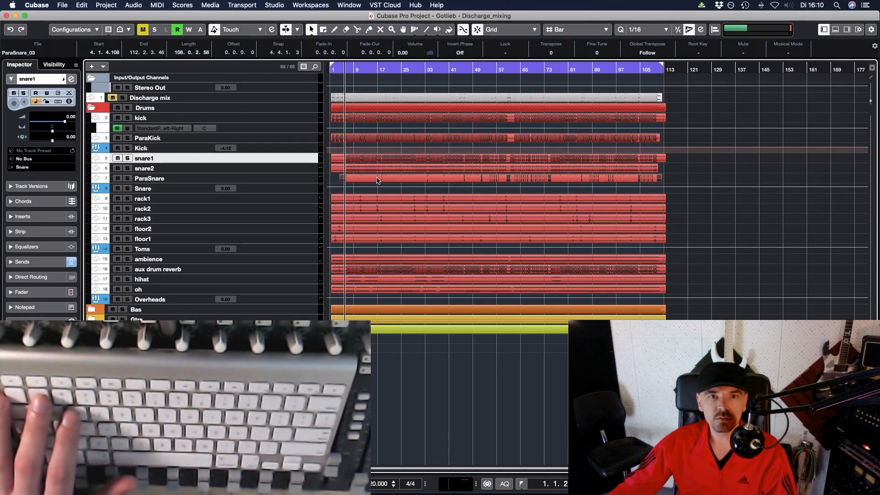
Extend the end of the snare2 event to match the other drums and adjust the ParaKick event's end to 111.3.4.35
{"action": "left_click", "coordinate": [628, 169]}
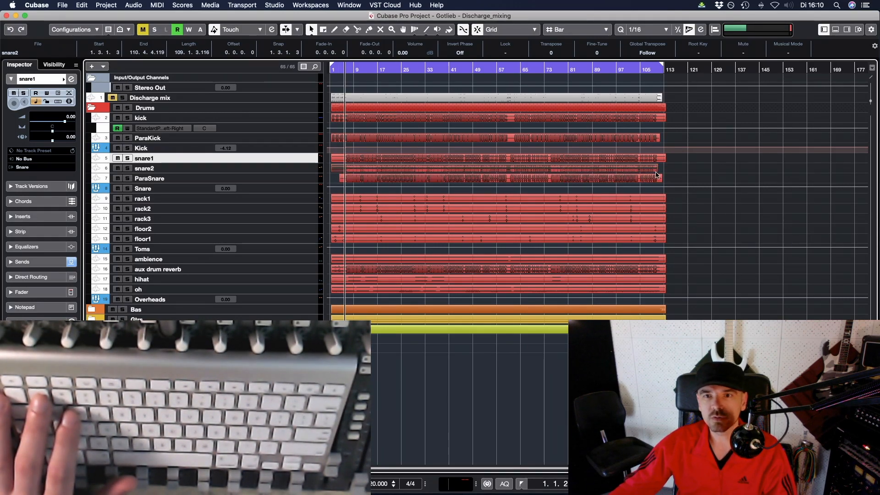
{"action": "left_click_drag", "start_coordinate": [656, 171], "coordinate": [664, 171]}
{"action": "left_click", "coordinate": [651, 143]}
{"action": "left_click_drag", "start_coordinate": [659, 140], "coordinate": [660, 140]}
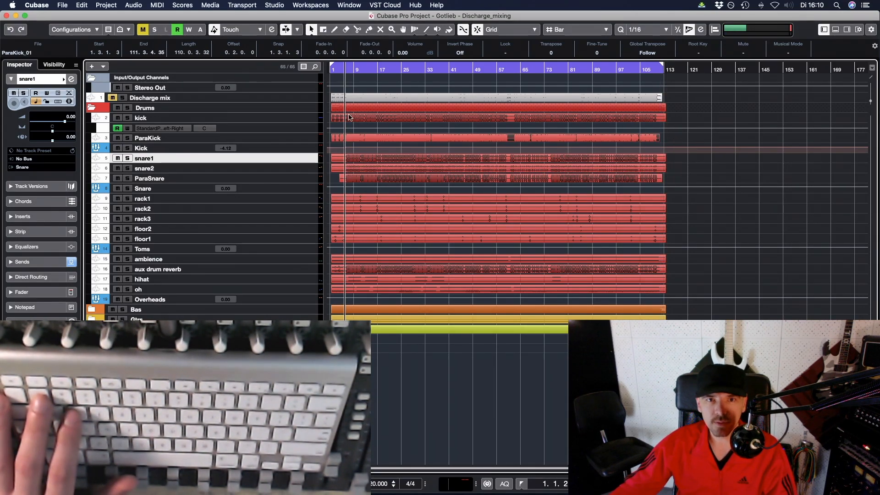
Select all drum events, split them at 6.4.4.119 and 109.1.1.2, and select the section between the two cuts
{"action": "left_click_drag", "start_coordinate": [680, 294], "coordinate": [355, 138]}
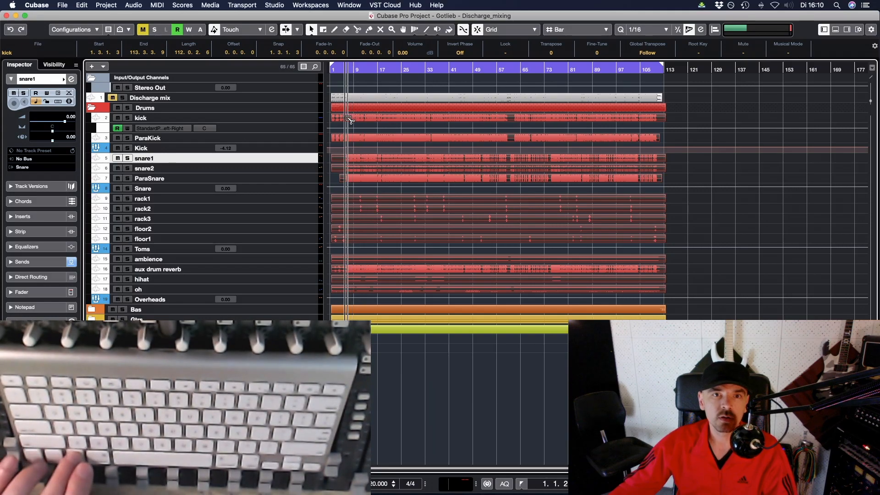
{"action": "left_click_drag", "start_coordinate": [348, 120], "coordinate": [359, 119]}
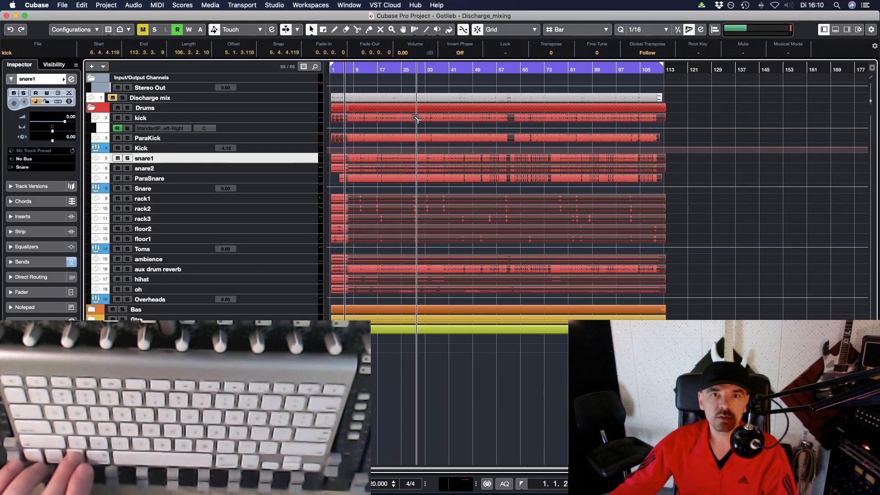
{"action": "left_click", "coordinate": [652, 119], "text": "alt"}
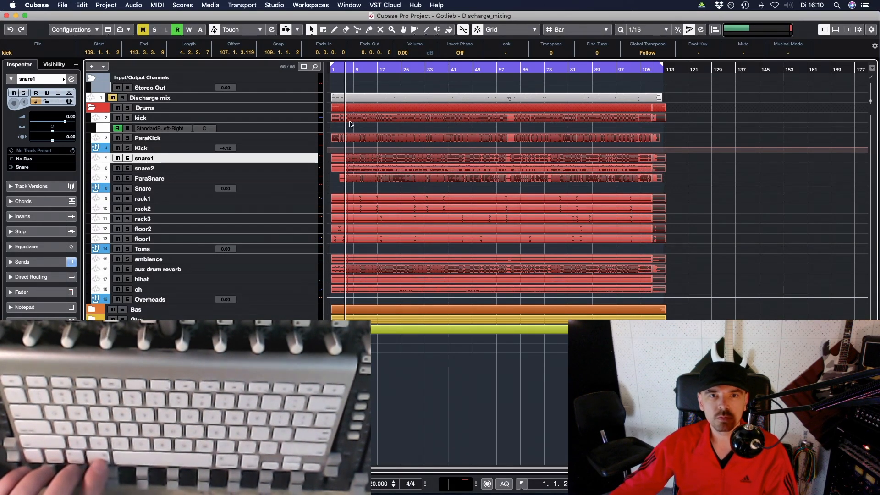
{"action": "left_click", "coordinate": [367, 122]}
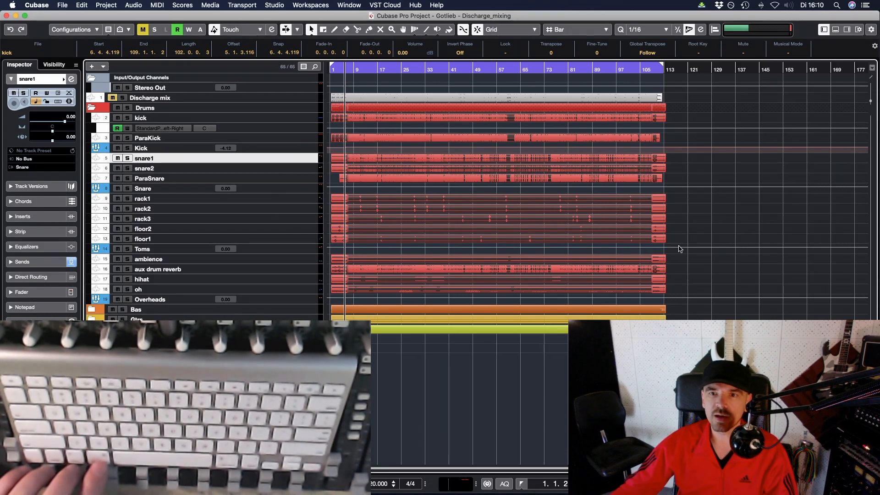
{"action": "left_click", "coordinate": [722, 217]}
{"action": "left_click", "coordinate": [661, 200]}
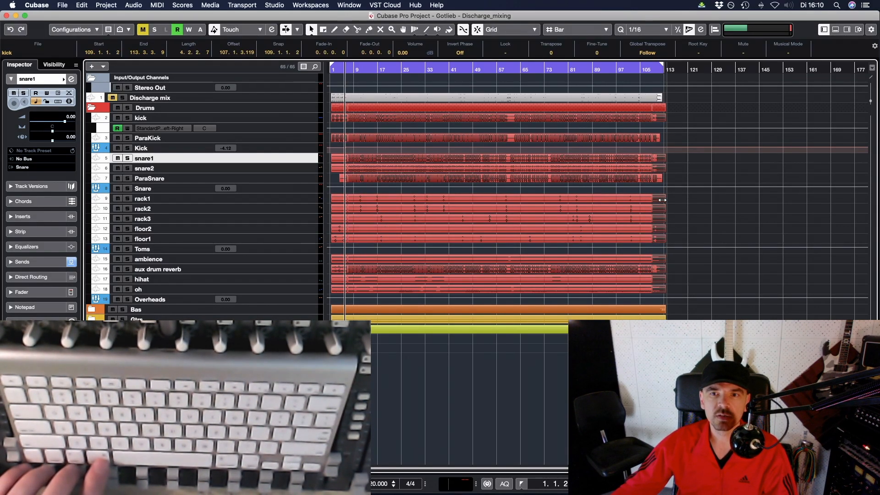
{"action": "left_click", "coordinate": [385, 126]}
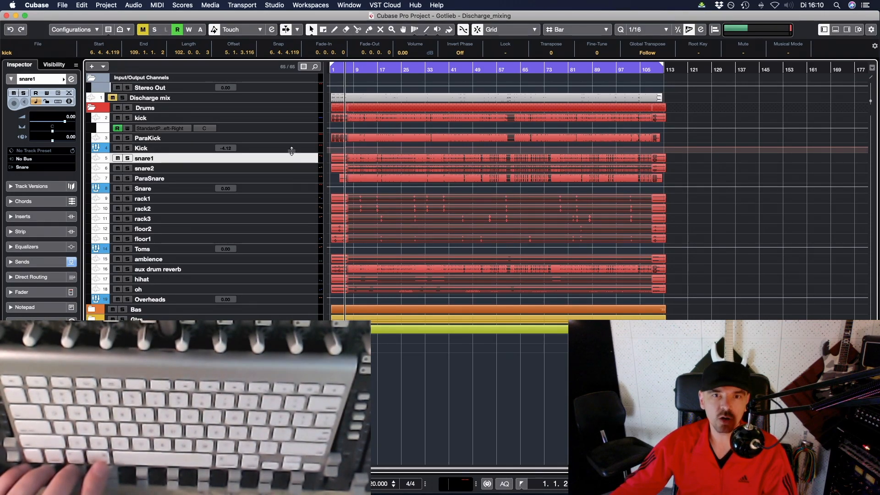
Select the tracks from kick through oh and increase their heights together, with the view at bar 7
{"action": "left_click_drag", "start_coordinate": [337, 69], "coordinate": [403, 90]}
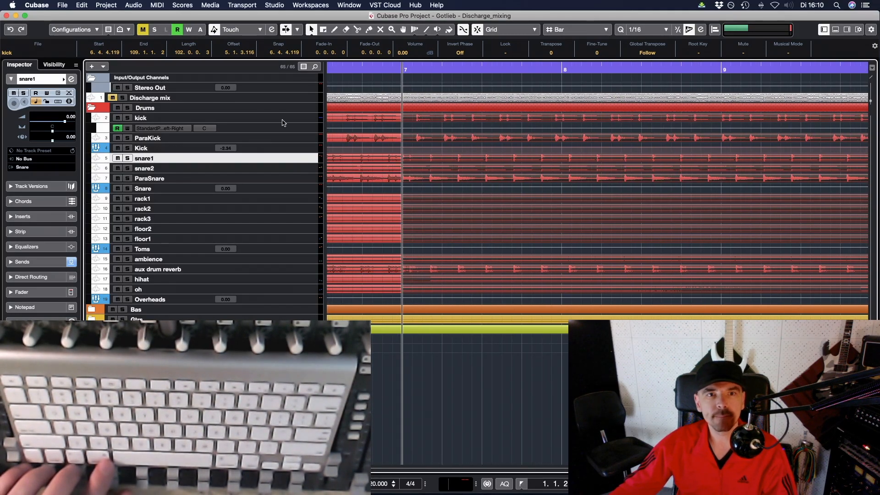
{"action": "left_click", "coordinate": [283, 120]}
{"action": "left_click", "coordinate": [300, 289], "text": "shift"}
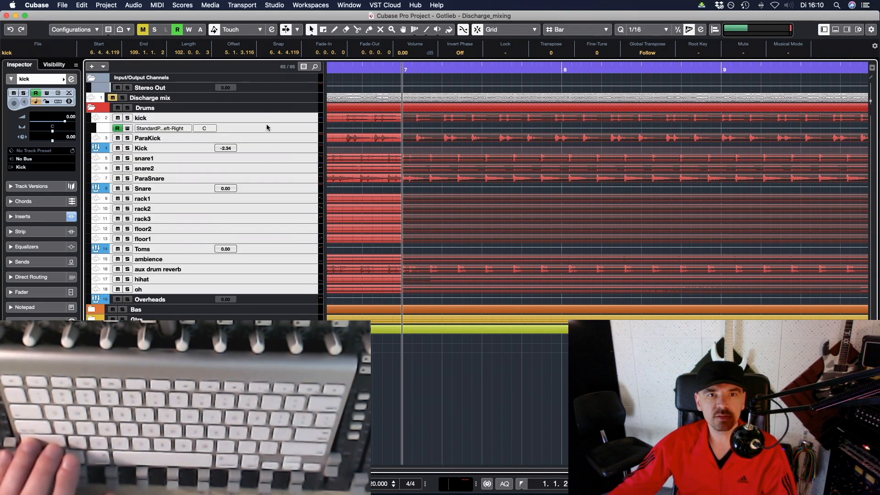
{"action": "left_click_drag", "start_coordinate": [287, 120], "coordinate": [286, 132]}
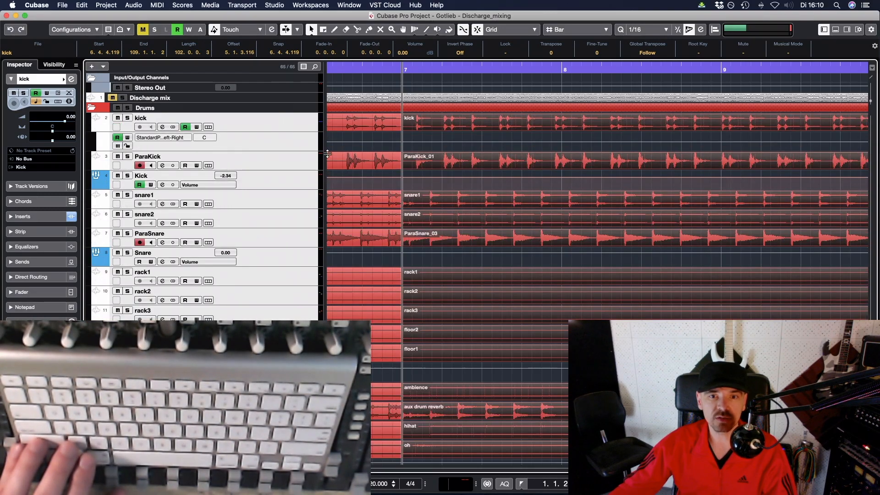
Start and stop playback repeatedly around the drum cut at bar 7
{"action": "left_click_drag", "start_coordinate": [411, 68], "coordinate": [414, 90]}
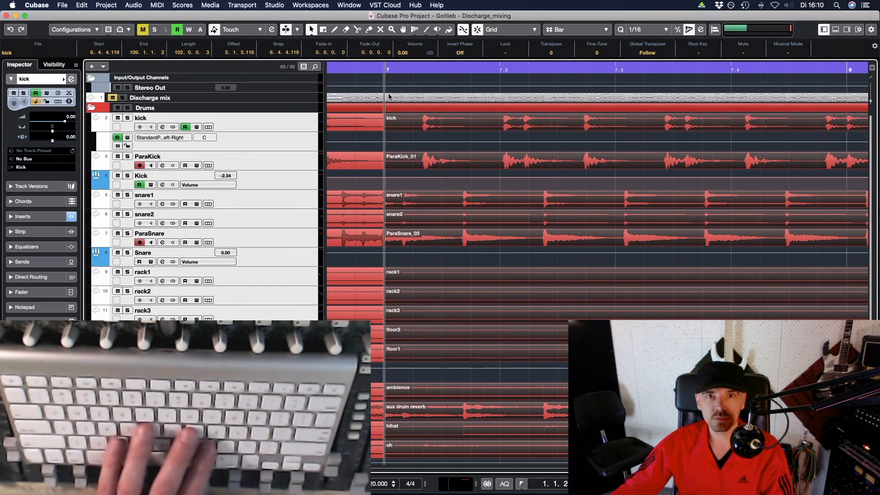
{"action": "key", "text": "space"}
{"action": "key", "text": "space"}
{"action": "key", "text": "space"}
{"action": "key", "text": "space"}
{"action": "key", "text": "space"}
{"action": "key", "text": "space"}
{"action": "key", "text": "space"}
{"action": "key", "text": "space"}
{"action": "key", "text": "space"}
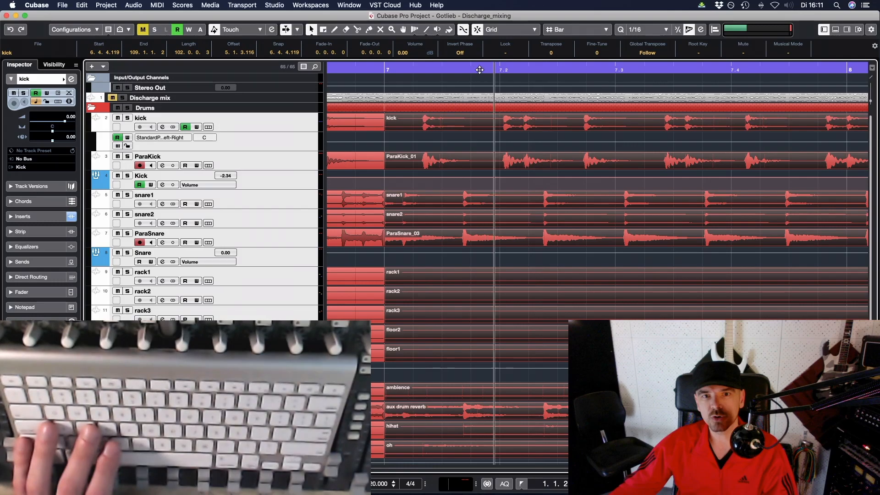
Move the playback position near bar 7, audition the drums with a wider view of the cut, and stop playback
{"action": "left_click_drag", "start_coordinate": [466, 69], "coordinate": [443, 56]}
{"action": "key", "text": "space"}
{"action": "key", "text": "space"}
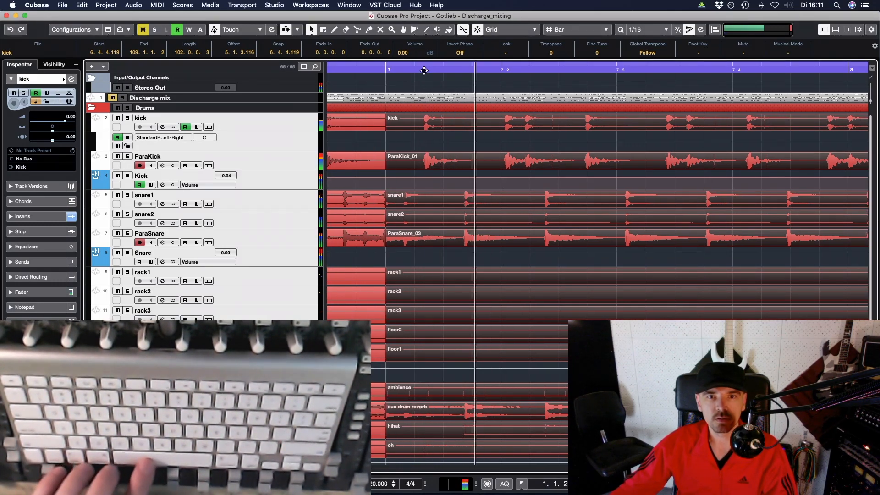
{"action": "key", "text": "g"}
{"action": "key", "text": "g"}
{"action": "key", "text": "g"}
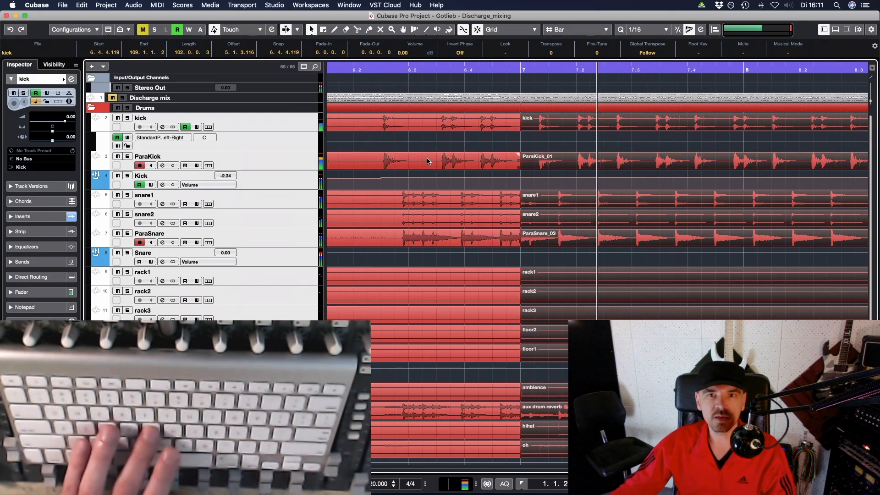
{"action": "scroll", "coordinate": [572, 147], "scroll_direction": "right", "scroll_amount": 3}
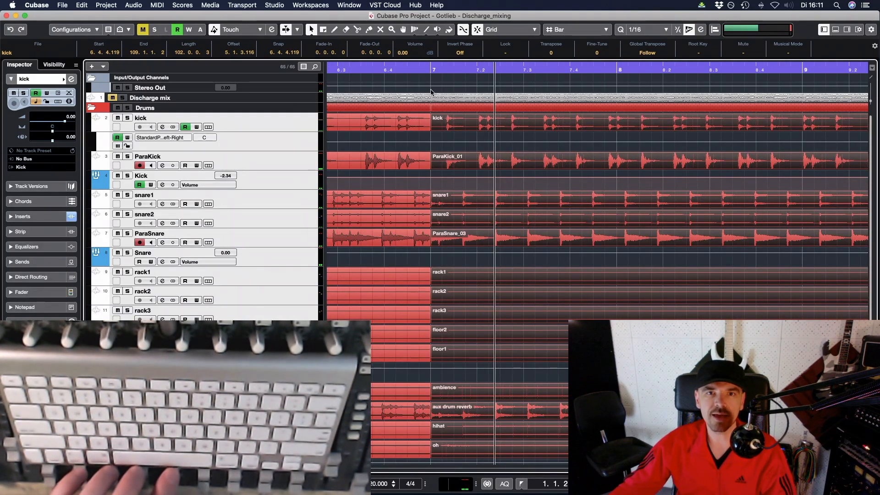
{"action": "key", "text": "space"}
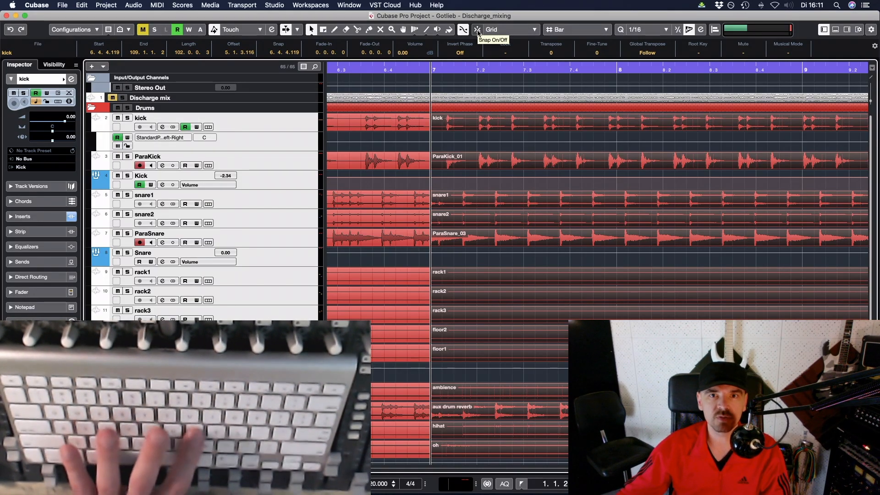
Split the grouped drum events at 7.1.2.32, just before the first kick hit after bar 7
{"action": "left_click", "coordinate": [443, 75]}
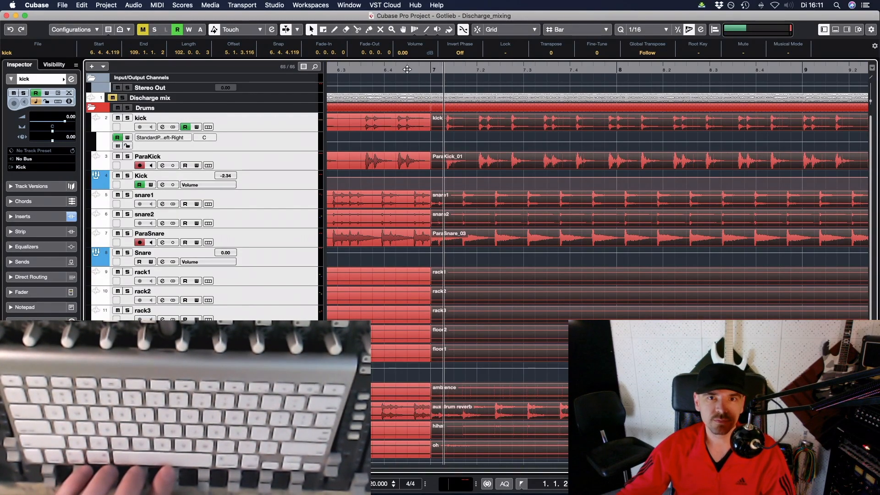
{"action": "left_click_drag", "start_coordinate": [435, 70], "coordinate": [437, 142]}
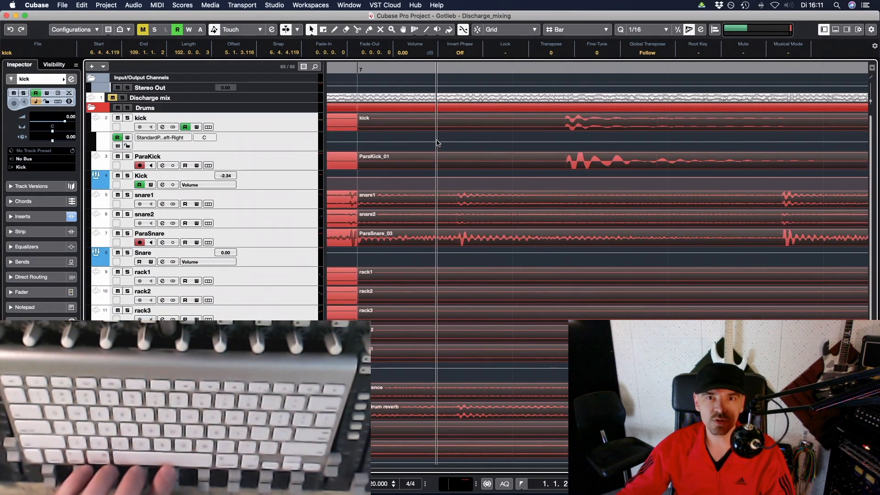
{"action": "key", "text": "g"}
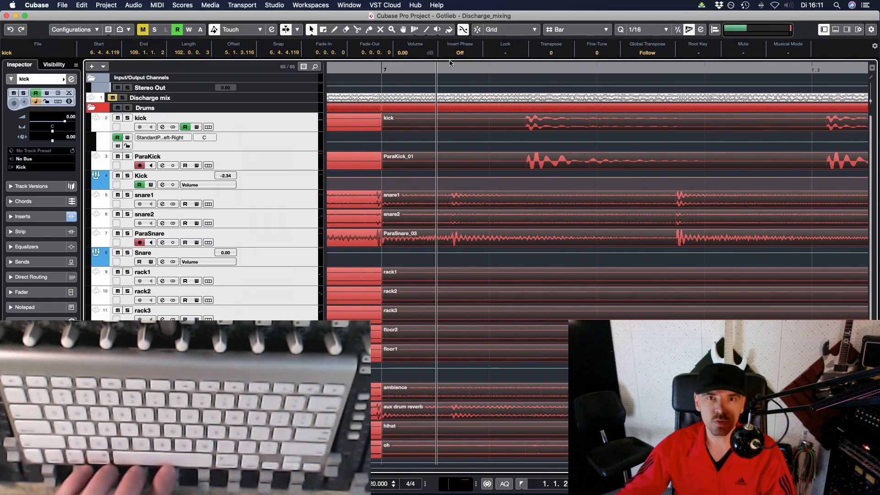
{"action": "key", "text": "g"}
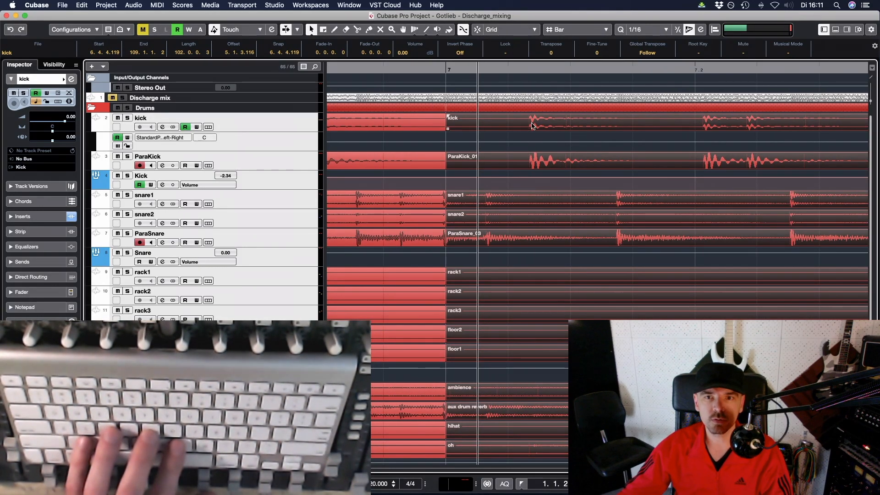
{"action": "scroll", "coordinate": [532, 126], "scroll_direction": "right", "scroll_amount": 3}
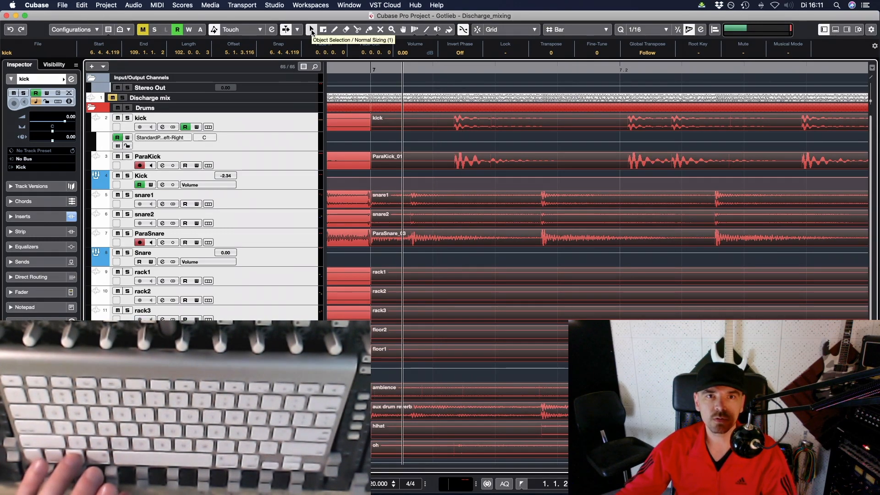
{"action": "left_click", "coordinate": [449, 124]}
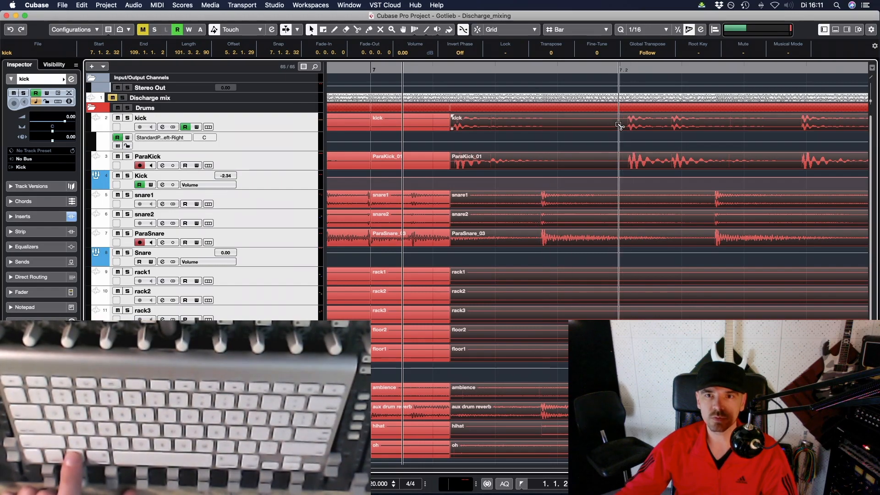
Split the grouped drum events again at 7.1.4.115, just before the kick hit at beat 7.2
{"action": "scroll", "coordinate": [678, 192], "scroll_direction": "right", "scroll_amount": 3}
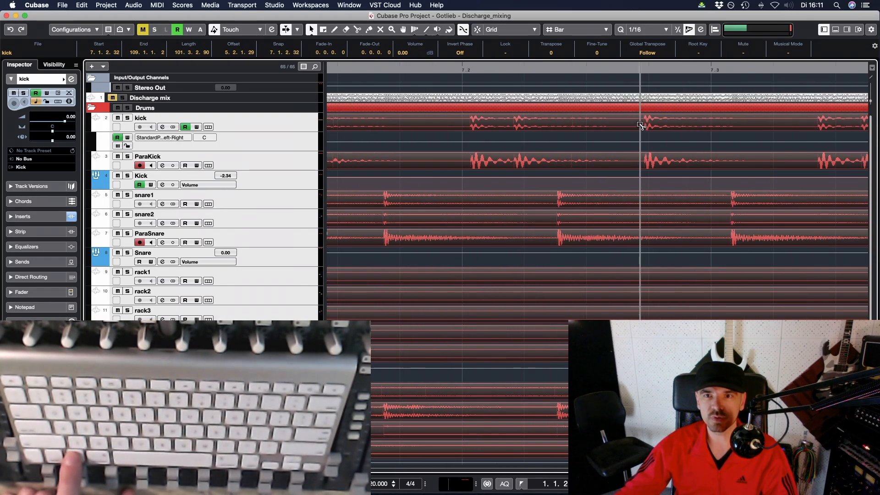
{"action": "scroll", "coordinate": [636, 128], "scroll_direction": "left", "scroll_amount": 3}
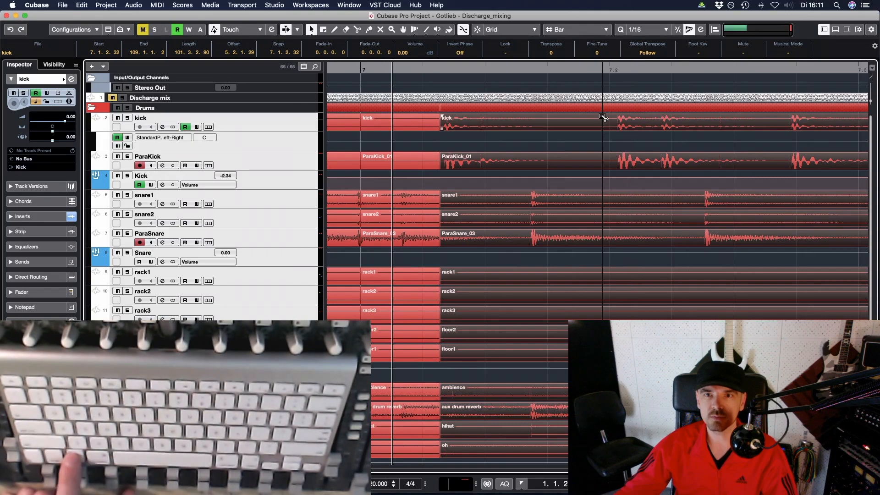
{"action": "left_click", "coordinate": [608, 151]}
Select the grouped drum segment between the two cuts and slip its audio slightly later inside the event
{"action": "left_click", "coordinate": [506, 130]}
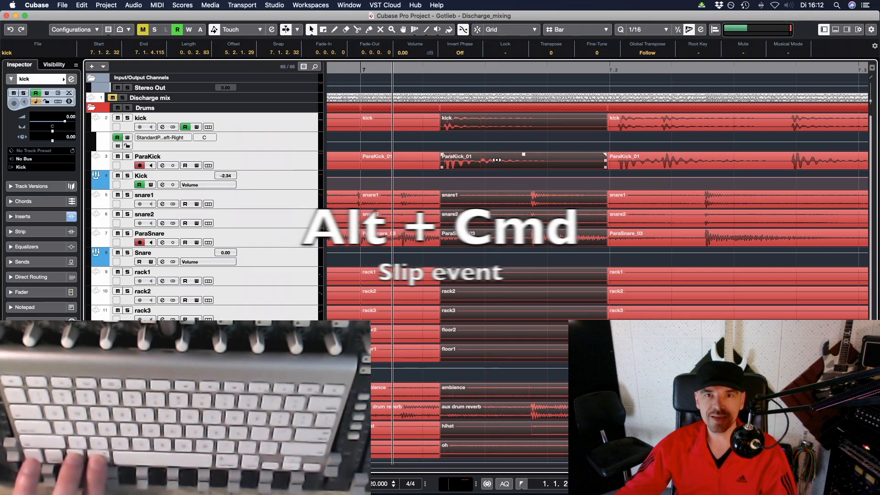
{"action": "left_click_drag", "start_coordinate": [496, 160], "coordinate": [496, 160]}
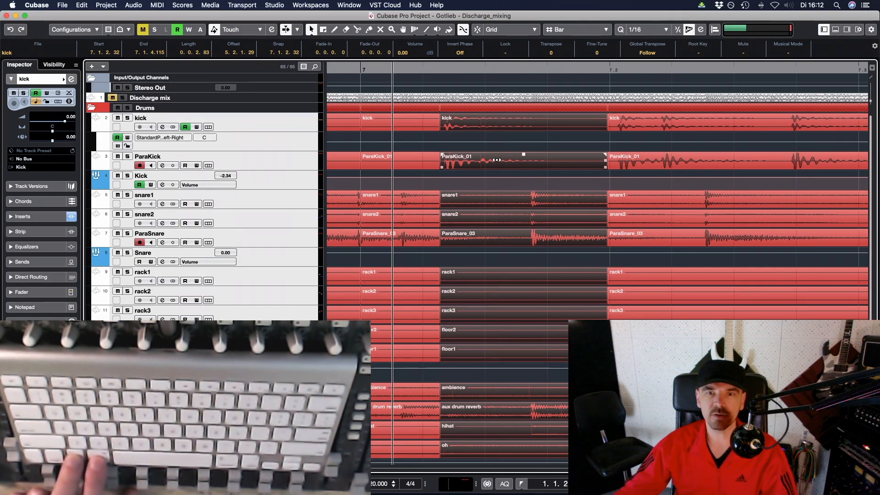
Try moving the whole drum segment between the two cuts later on the timeline, undoing each move
{"action": "left_click_drag", "start_coordinate": [497, 160], "coordinate": [571, 164]}
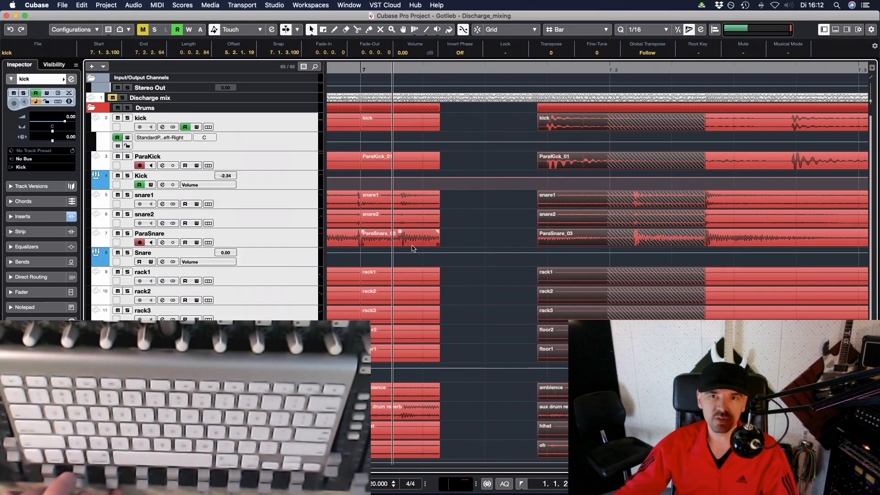
{"action": "key", "text": "super+z"}
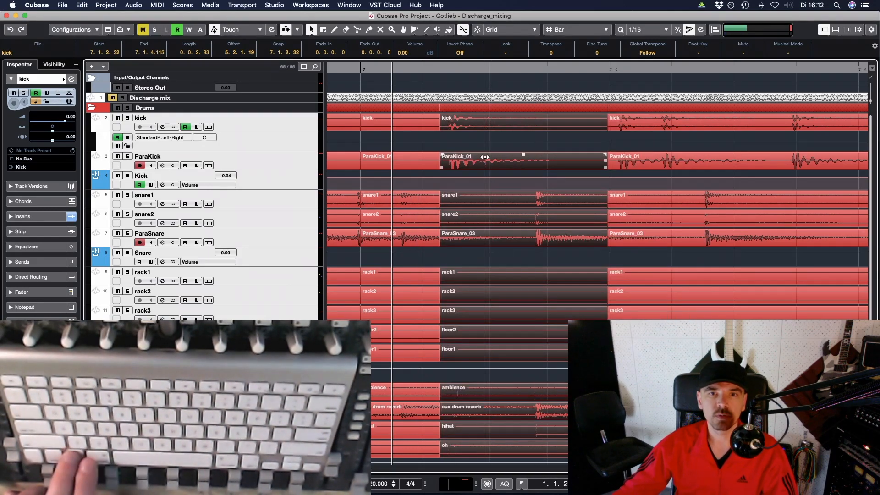
{"action": "left_click", "coordinate": [430, 128]}
{"action": "left_click", "coordinate": [411, 220]}
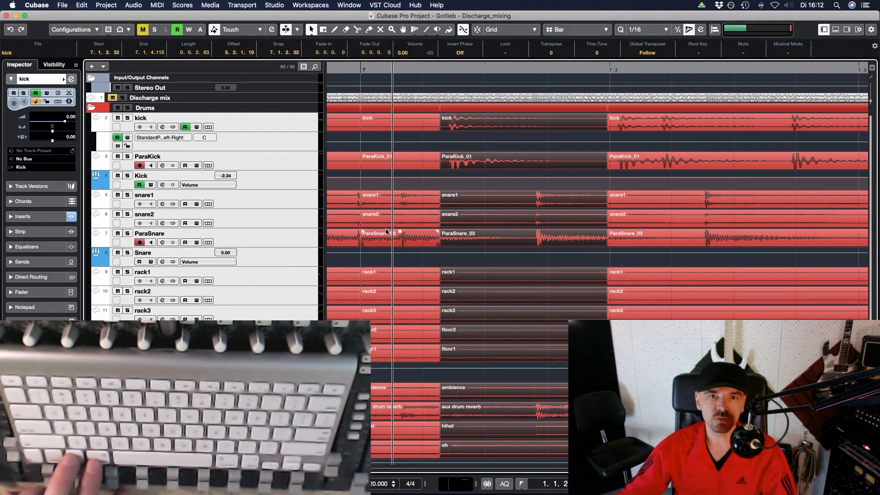
{"action": "left_click", "coordinate": [399, 430]}
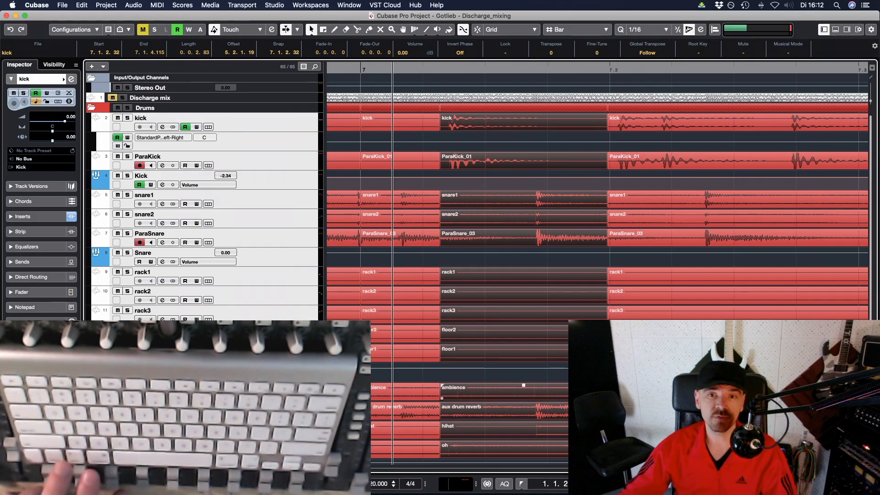
{"action": "left_click_drag", "start_coordinate": [467, 239], "coordinate": [478, 239]}
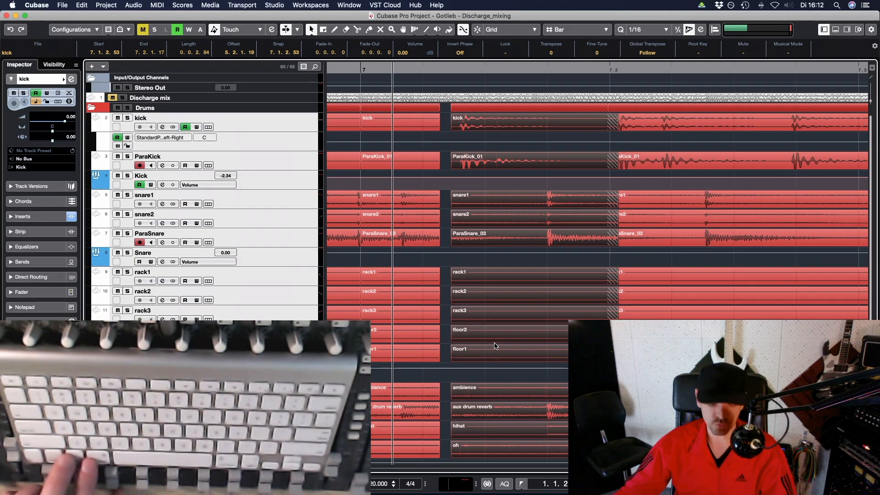
{"action": "key", "text": "super+z"}
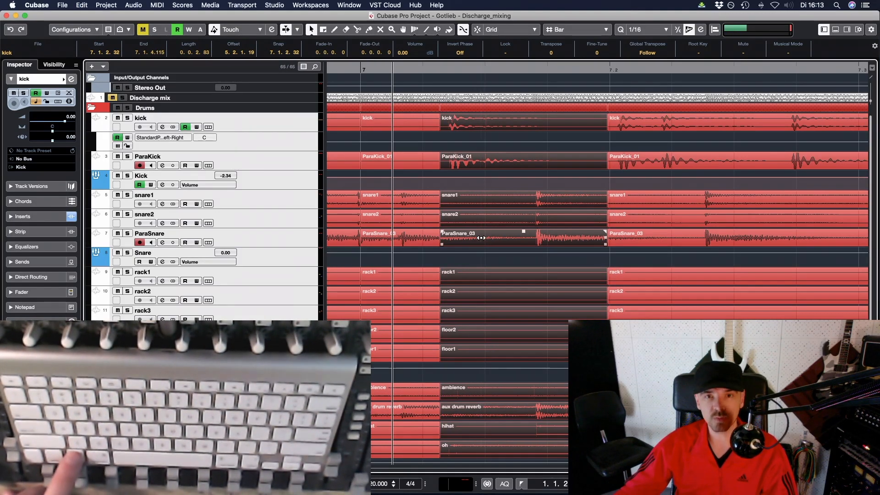
Slip the segment between the two cuts again, and split the drums at 7.2.3.105 and slip the piece before that cut
{"action": "left_click_drag", "start_coordinate": [481, 237], "coordinate": [485, 237]}
{"action": "scroll", "coordinate": [485, 230], "scroll_direction": "right", "scroll_amount": 4}
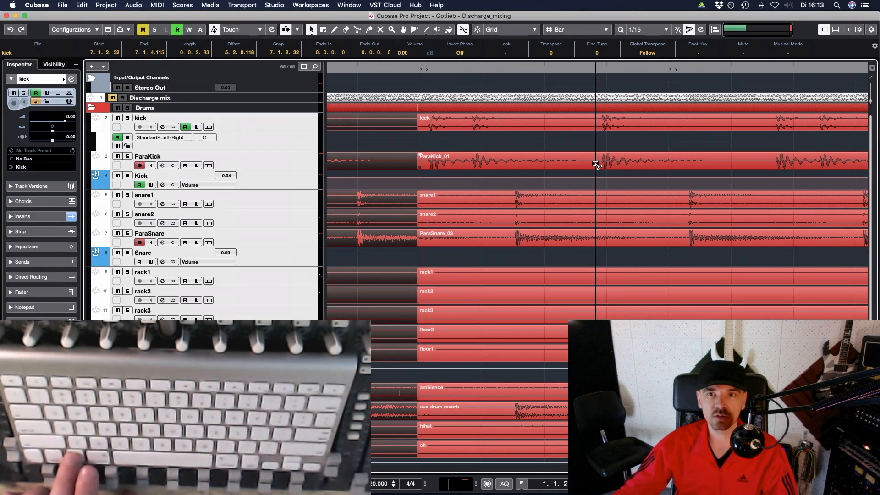
{"action": "left_click", "coordinate": [600, 156], "text": "alt"}
{"action": "left_click", "coordinate": [523, 161]}
{"action": "left_click_drag", "start_coordinate": [523, 163], "coordinate": [527, 166]}
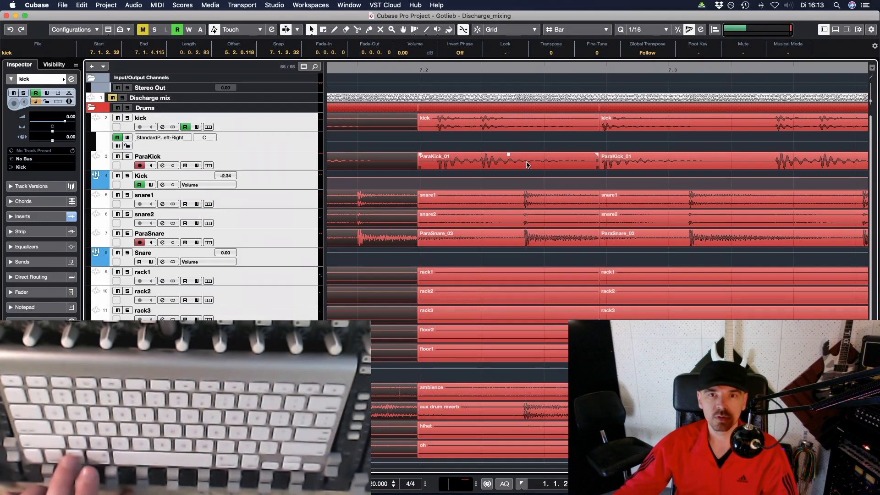
Split the grouped drums at 7.4.1.55, before the kick after beat 7.4, and slip the preceding segment slightly later
{"action": "scroll", "coordinate": [506, 177], "scroll_direction": "right", "scroll_amount": 9}
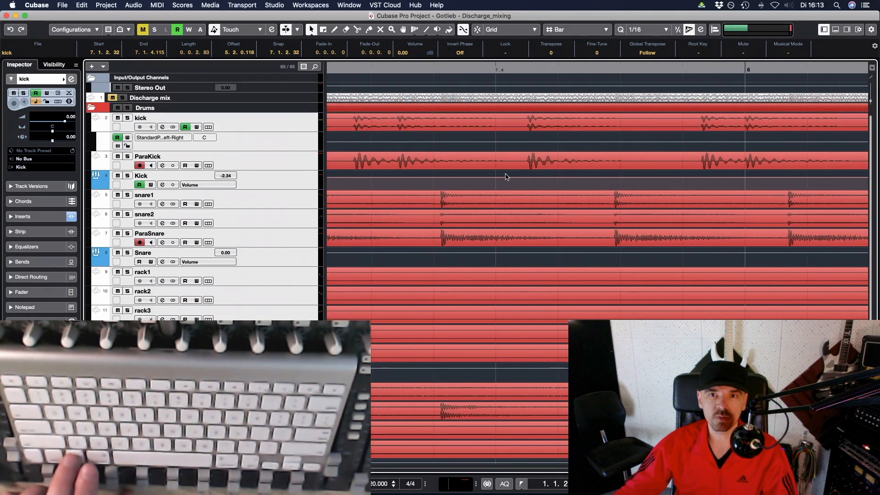
{"action": "scroll", "coordinate": [506, 177], "scroll_direction": "left", "scroll_amount": 2}
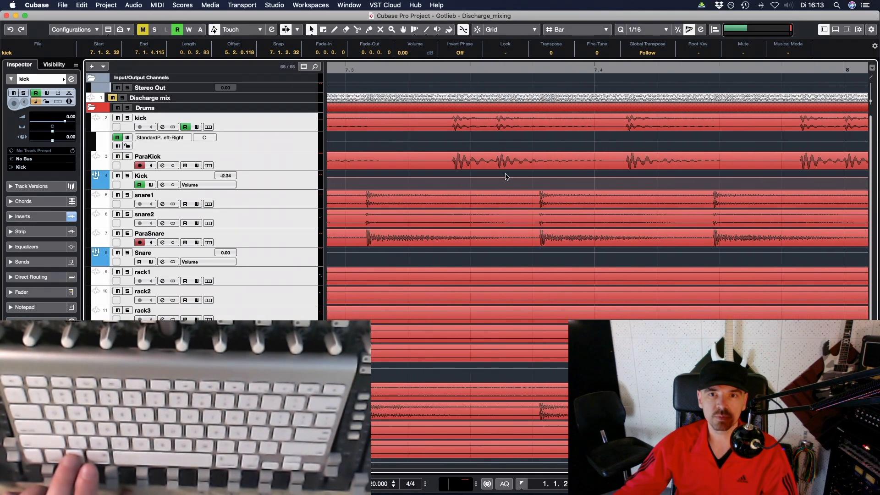
{"action": "left_click", "coordinate": [624, 163]}
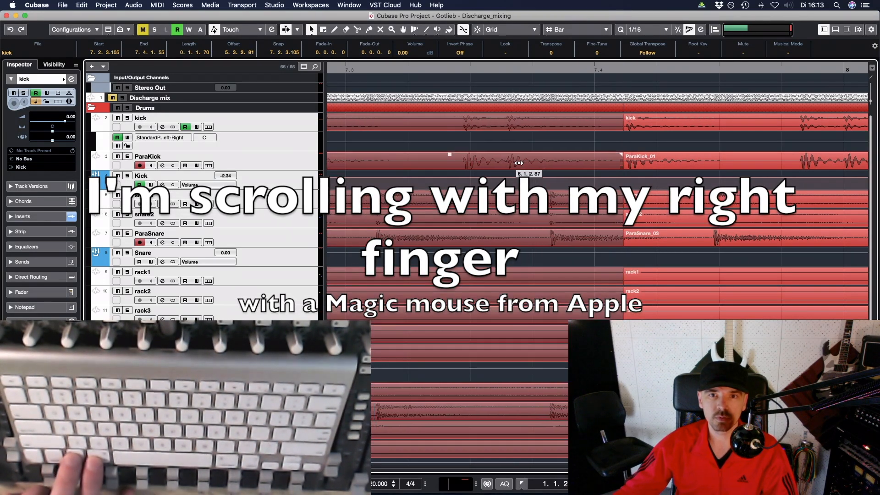
{"action": "left_click_drag", "start_coordinate": [505, 164], "coordinate": [521, 163]}
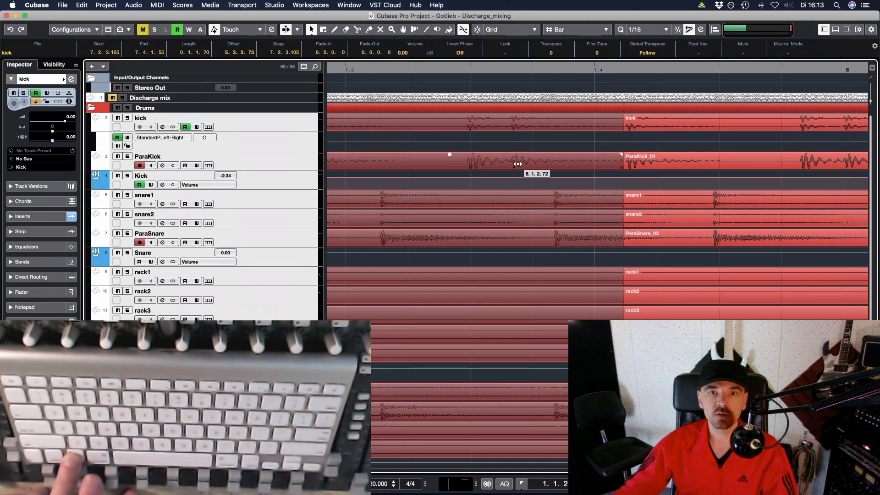
Split the drums at 7.4.4.29 and again midway through beat 8.1, and slip the segment between these cuts slightly later
{"action": "scroll", "coordinate": [518, 165], "scroll_direction": "right", "scroll_amount": 6}
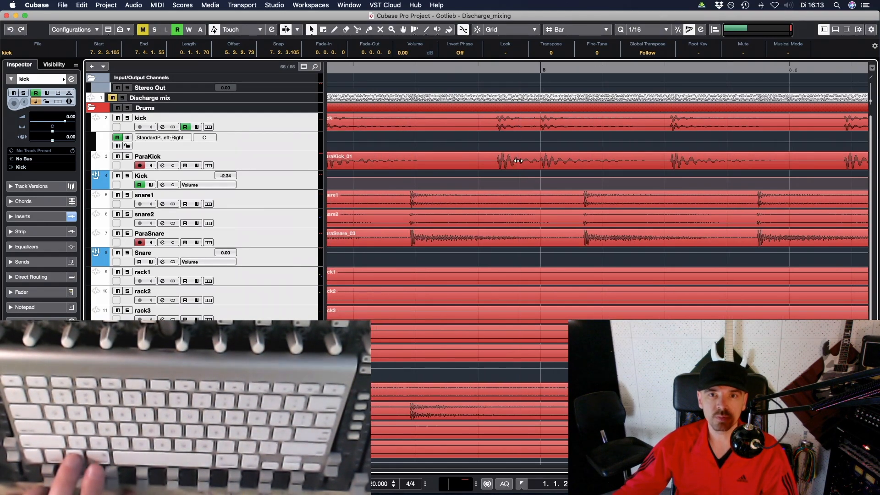
{"action": "left_click", "coordinate": [494, 165], "text": "alt"}
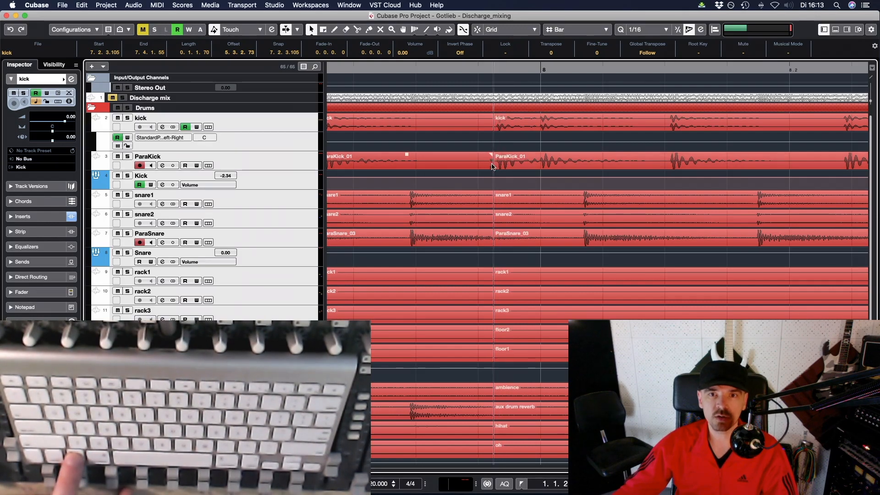
{"action": "scroll", "coordinate": [509, 165], "scroll_direction": "right", "scroll_amount": 3}
{"action": "left_click", "coordinate": [556, 163], "text": "alt"}
{"action": "left_click_drag", "start_coordinate": [486, 165], "coordinate": [492, 168]}
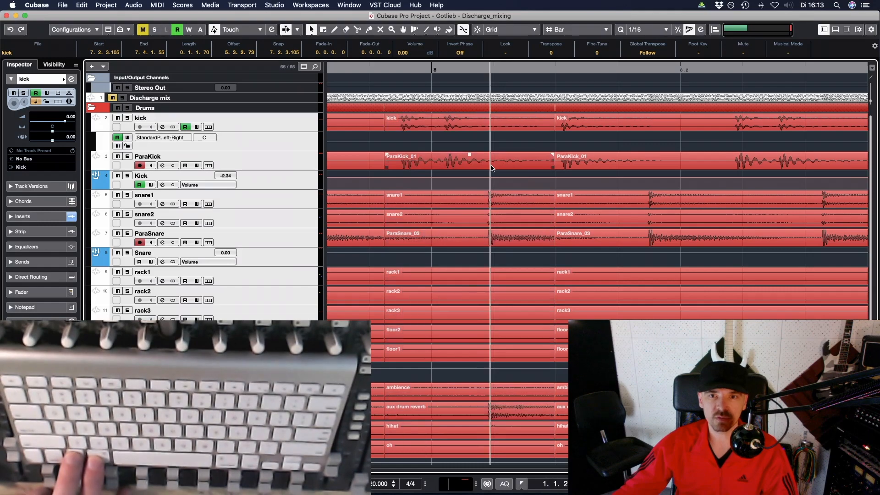
Review all the drum cuts around bars 7 to 9 across the drum tracks and view the whole project length
{"action": "key", "text": "g"}
{"action": "key", "text": "g"}
{"action": "key", "text": "g"}
{"action": "key", "text": "g"}
{"action": "key", "text": "g"}
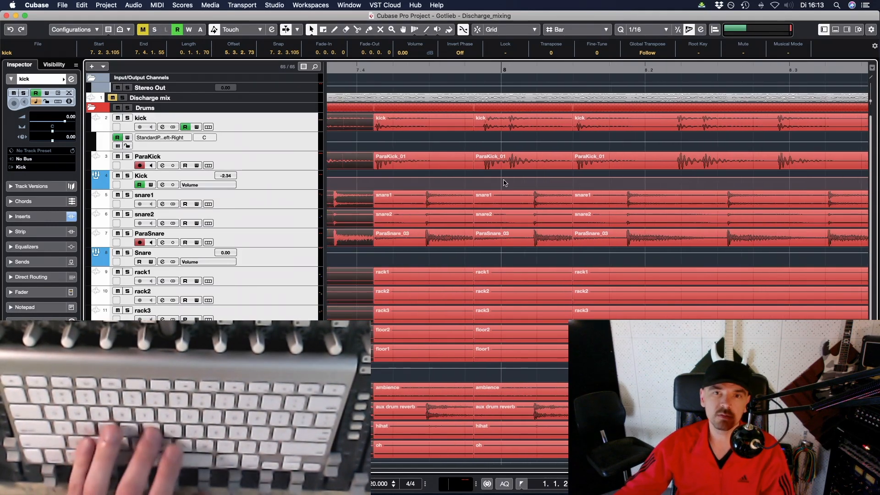
{"action": "key", "text": "g"}
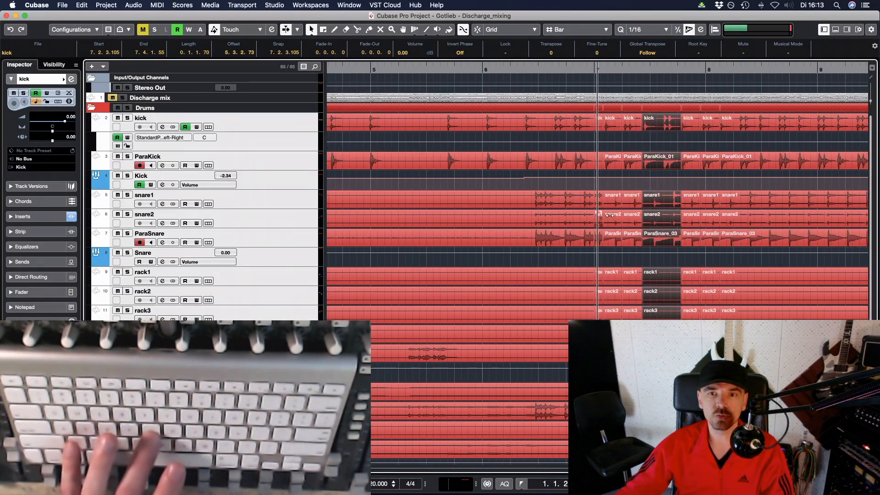
{"action": "scroll", "coordinate": [623, 202], "scroll_direction": "down", "scroll_amount": 3}
{"action": "key", "text": "g"}
{"action": "scroll", "coordinate": [625, 211], "scroll_direction": "up", "scroll_amount": 3}
{"action": "scroll", "coordinate": [625, 211], "scroll_direction": "down", "scroll_amount": 3}
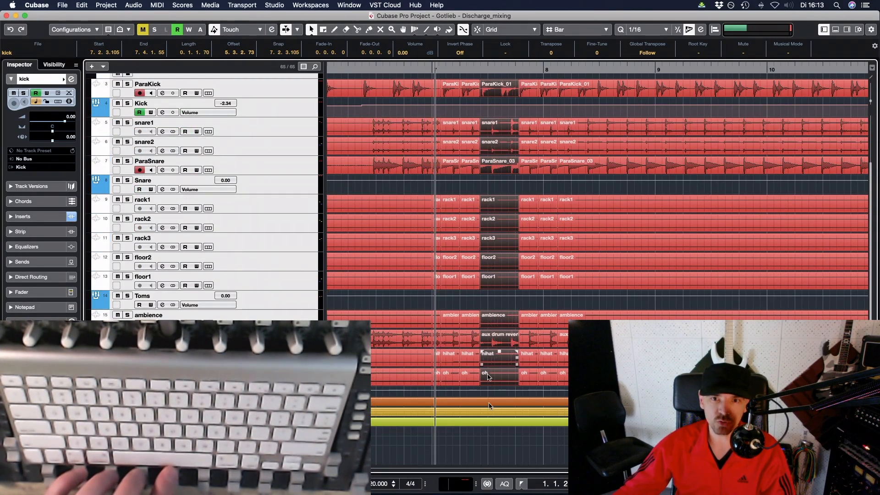
{"action": "scroll", "coordinate": [507, 300], "scroll_direction": "up", "scroll_amount": 3}
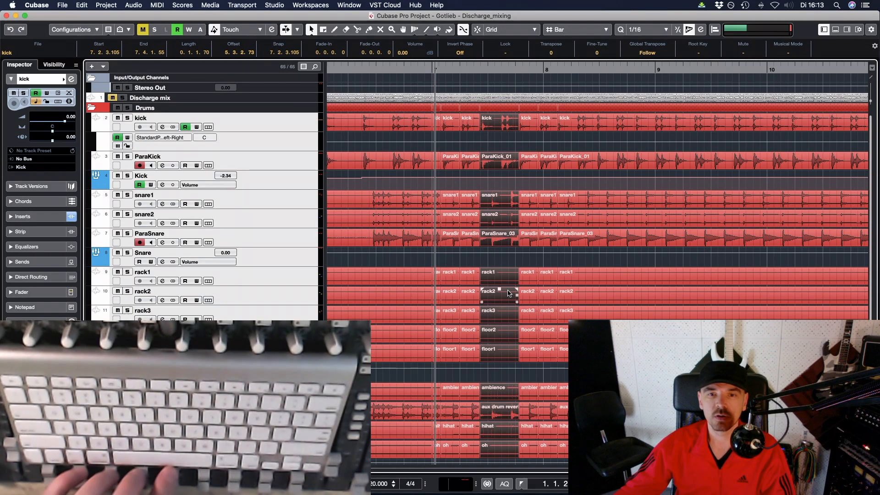
{"action": "scroll", "coordinate": [525, 294], "scroll_direction": "left", "scroll_amount": 5}
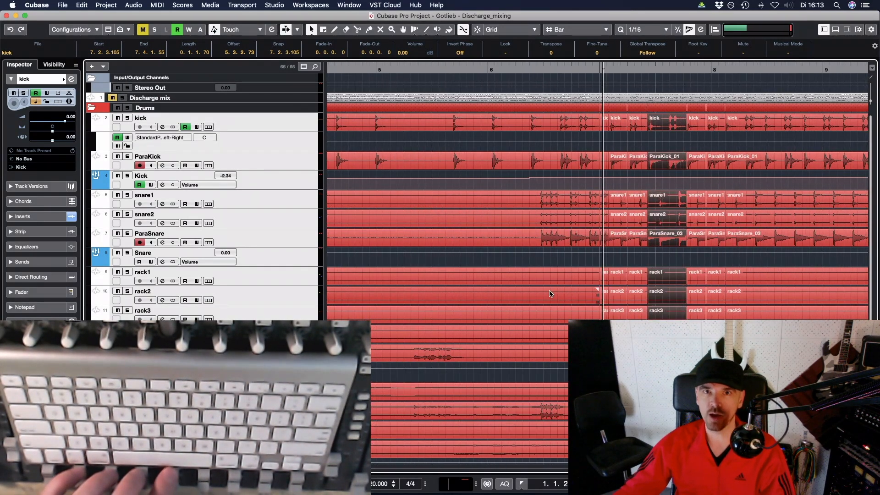
{"action": "scroll", "coordinate": [549, 294], "scroll_direction": "right", "scroll_amount": 3}
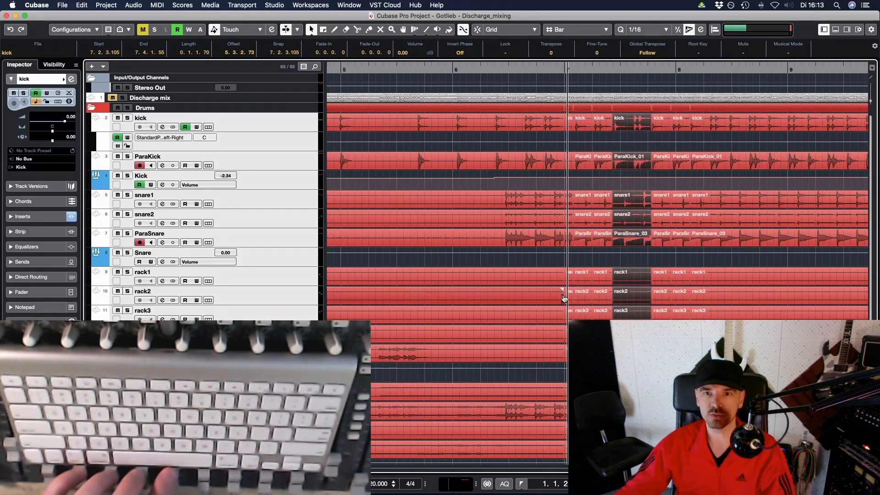
{"action": "key", "text": "shift+f"}
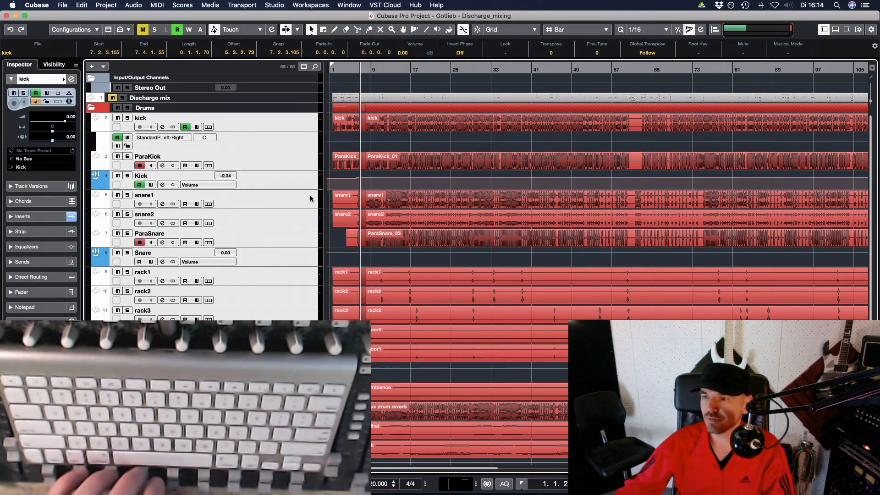
Zoom in on the drum segment starting at 7.4.1.55 and slip its audio slightly later
{"action": "left_click", "coordinate": [365, 70]}
{"action": "left_click_drag", "start_coordinate": [365, 69], "coordinate": [425, 126]}
{"action": "left_click", "coordinate": [426, 125]}
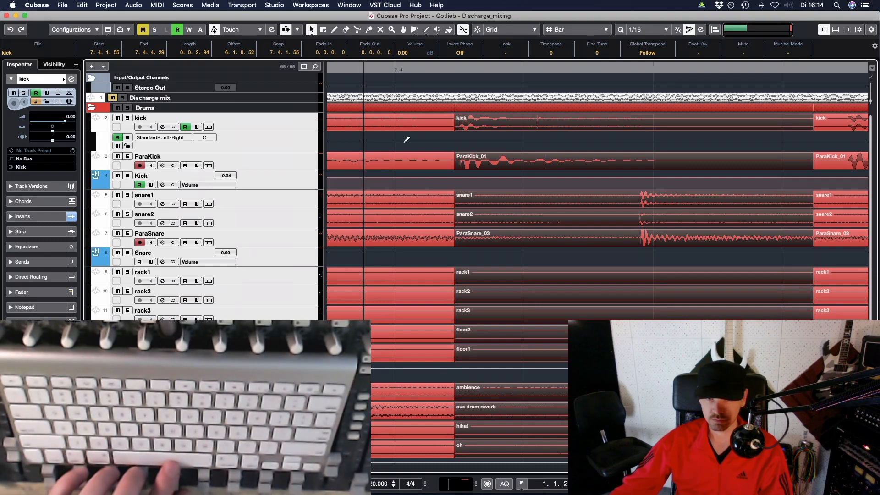
{"action": "left_click", "coordinate": [529, 123]}
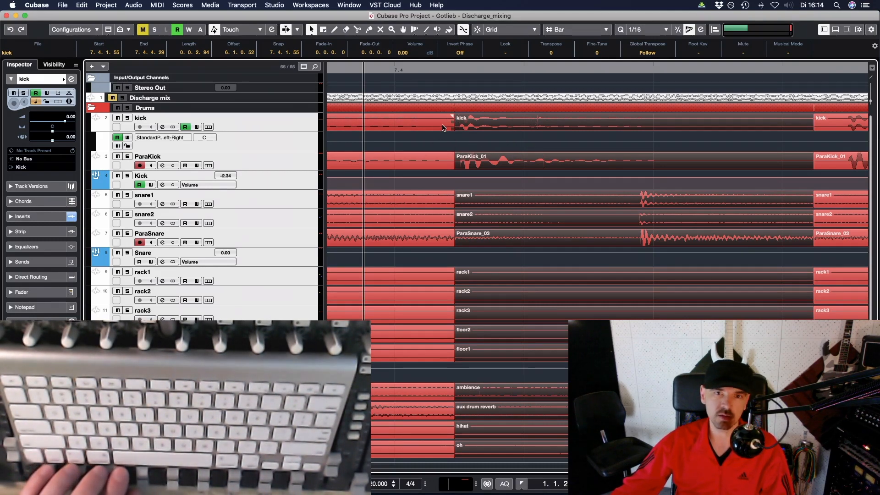
{"action": "left_click_drag", "start_coordinate": [512, 170], "coordinate": [502, 165]}
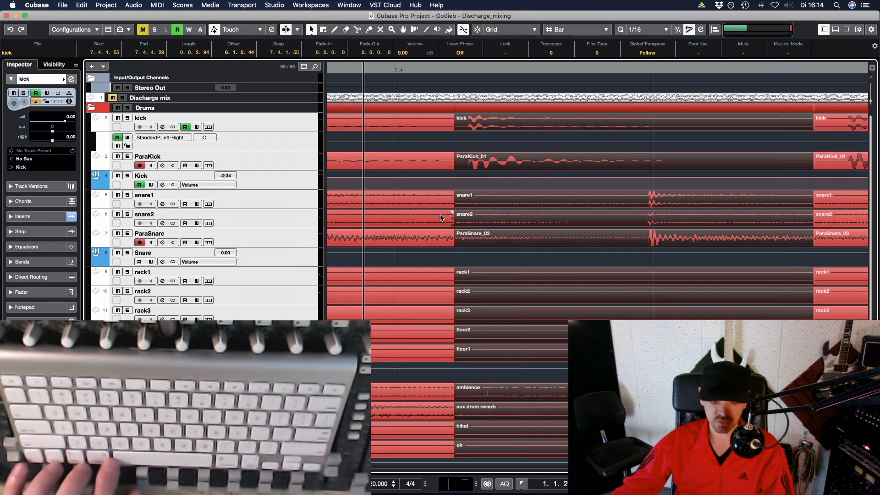
Crossfade the drum cuts around the 7.4 segment, shortening the fade-in at its start to 0.0.0.24
{"action": "key", "text": "x"}
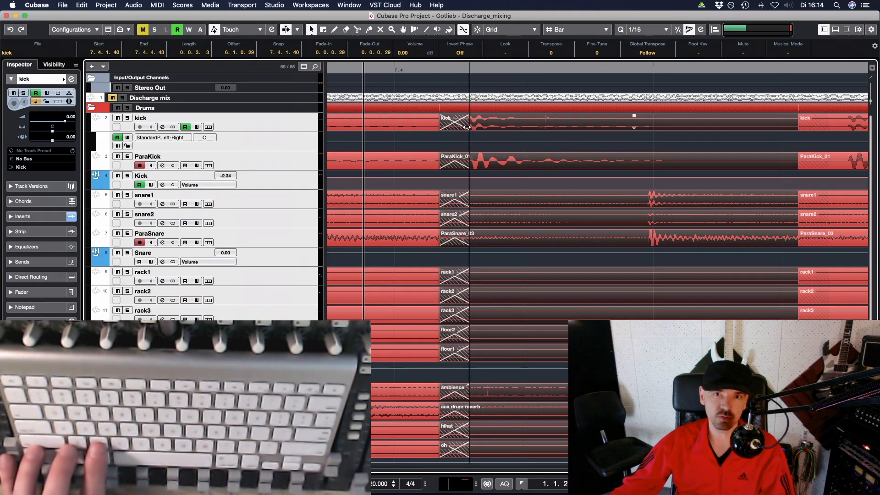
{"action": "mouse_move", "coordinate": [466, 127]}
{"action": "left_mouse_down"}
{"action": "mouse_move", "coordinate": [444, 131]}
{"action": "mouse_move", "coordinate": [459, 131]}
{"action": "left_mouse_up"}
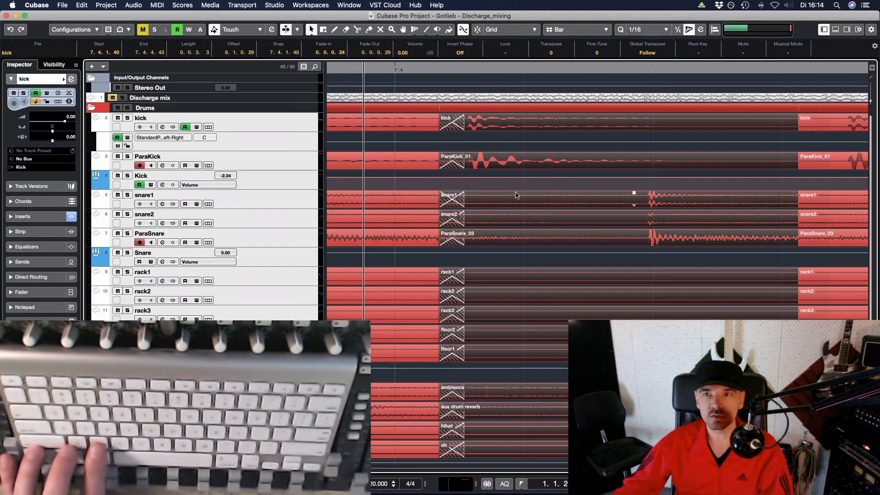
{"action": "scroll", "coordinate": [516, 195], "scroll_direction": "right", "scroll_amount": 3}
{"action": "left_click", "coordinate": [702, 127]}
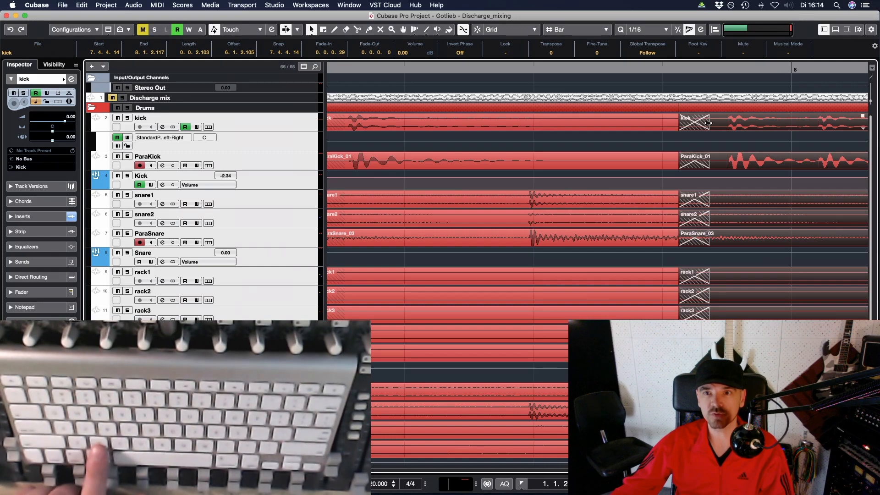
Move the selection along the following drum segments to the one starting at 8.3.3.35, with its start crossfaded
{"action": "key", "text": "Right"}
{"action": "key", "text": "Right"}
{"action": "key", "text": "Right"}
{"action": "key", "text": "Right"}
{"action": "key", "text": "h"}
{"action": "key", "text": "h"}
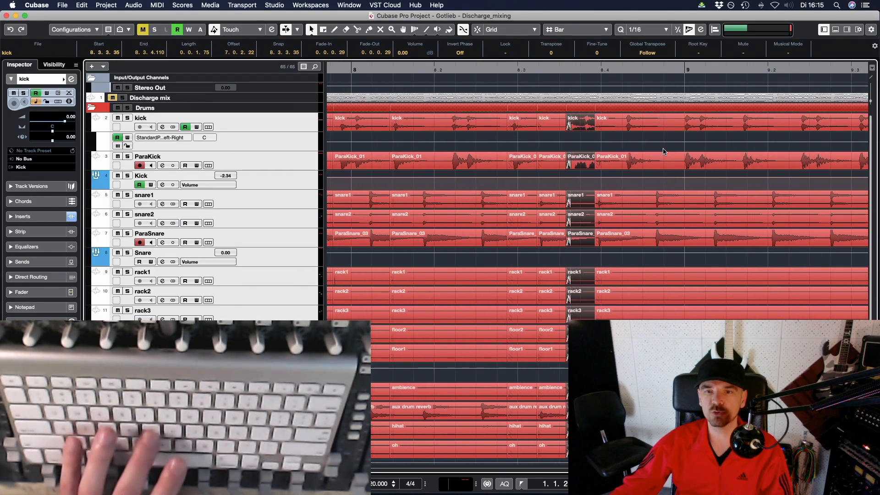
{"action": "key", "text": "g"}
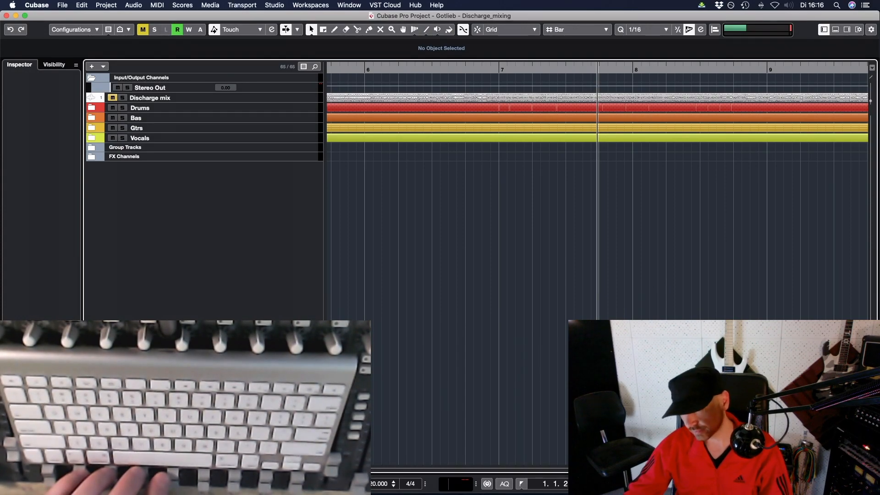
Show the floating transport panel to examine its play, stop and record controls, and hide it again
{"action": "key", "text": "F2"}
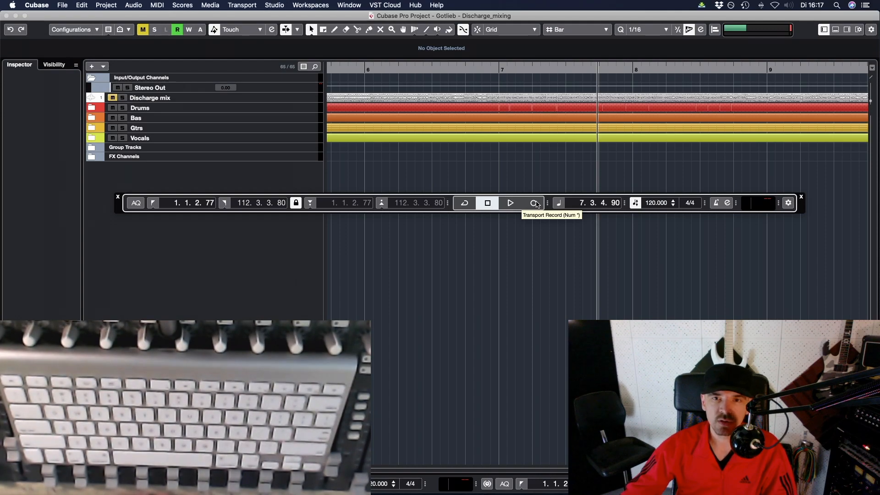
{"action": "key", "text": "KP_0"}
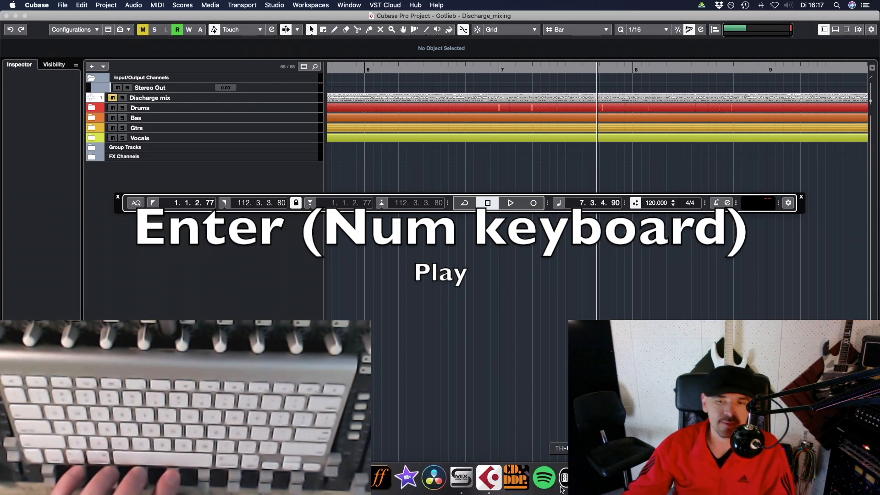
{"action": "key", "text": "F2"}
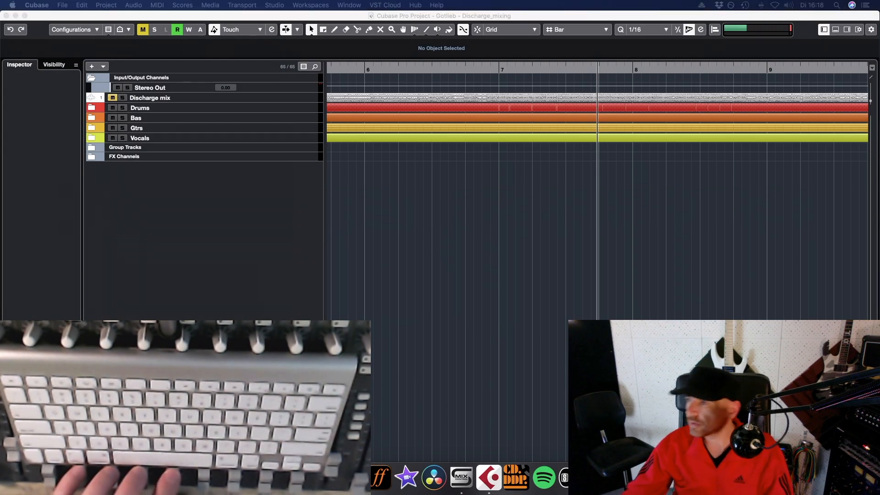